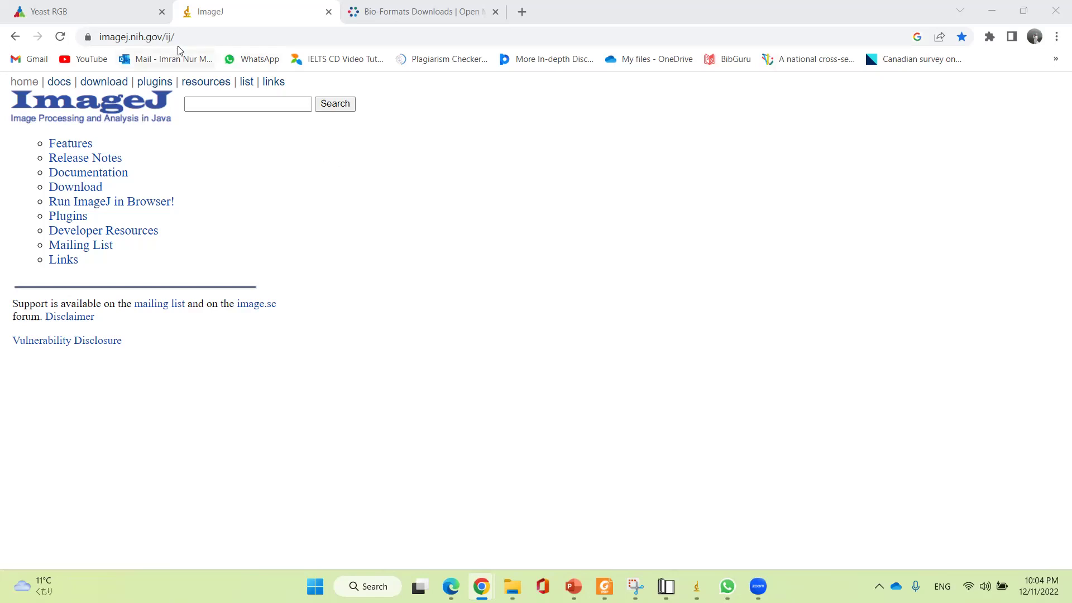
Run the browser version of ImageJ from the ImageJ website and view its available plugins.
{"action": "left_click", "coordinate": [193, 37]}
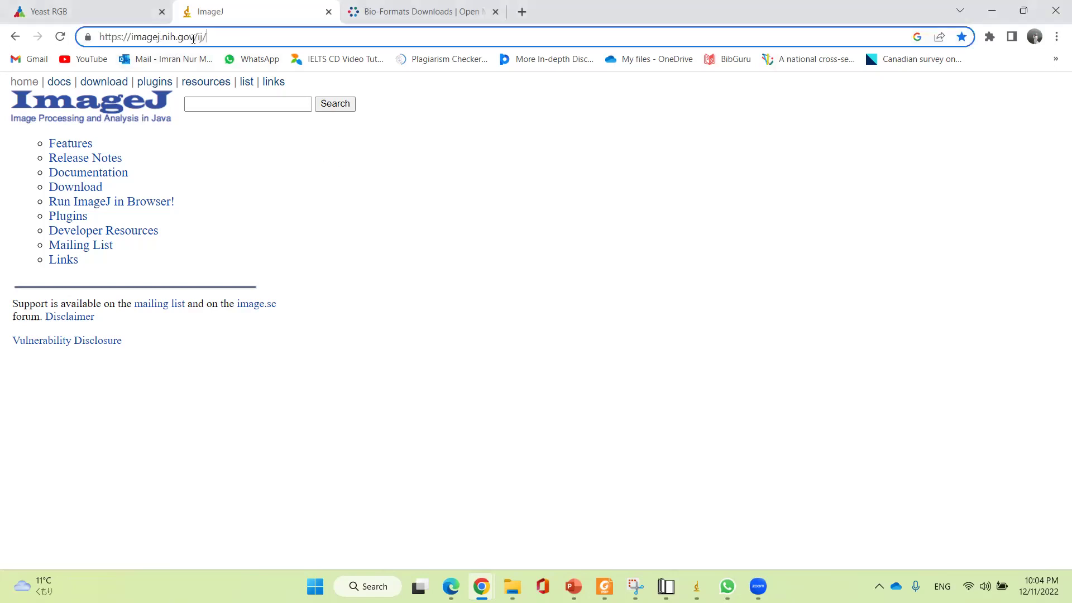
{"action": "left_click", "coordinate": [299, 176]}
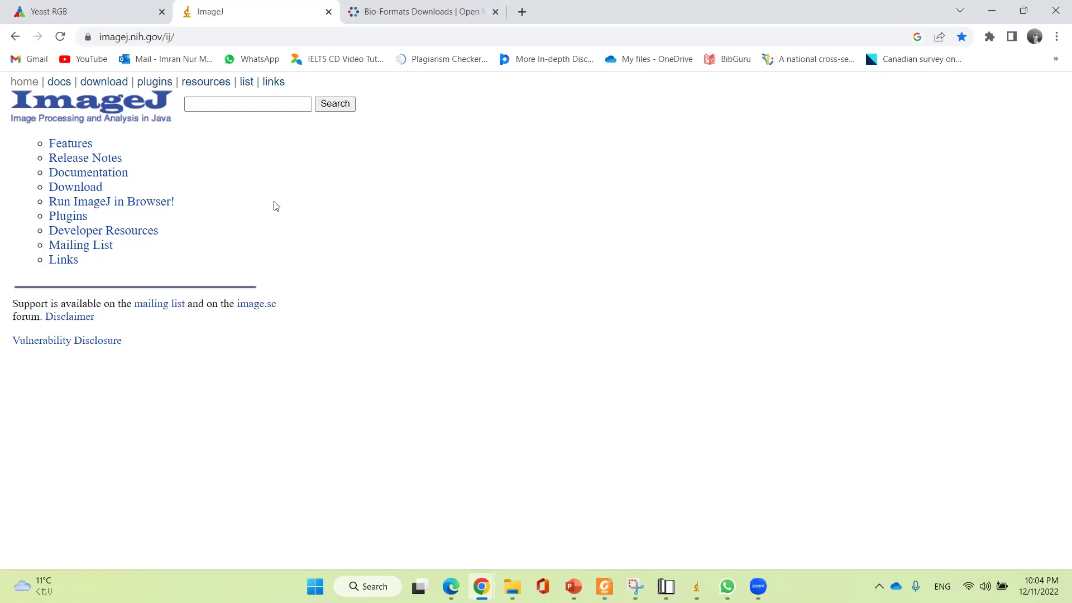
{"action": "left_click", "coordinate": [119, 205]}
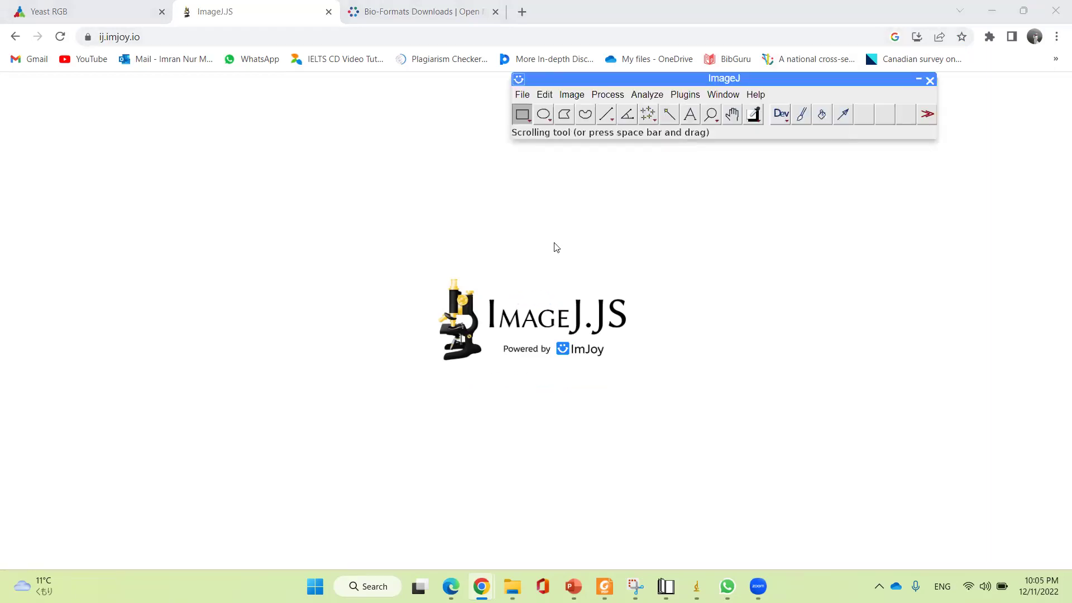
{"action": "left_click", "coordinate": [545, 94]}
{"action": "left_click", "coordinate": [467, 179]}
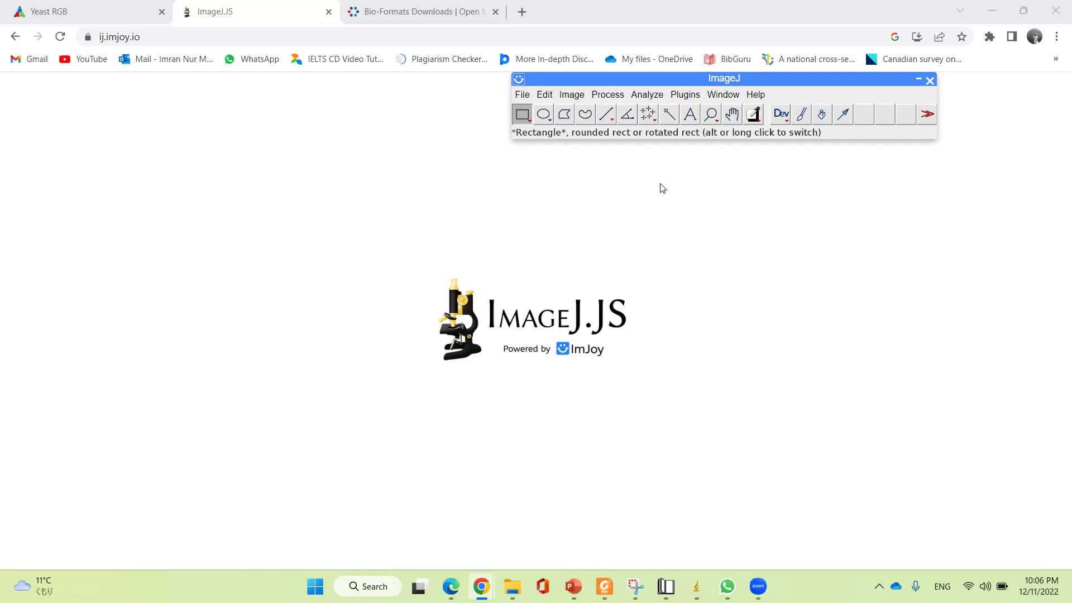
{"action": "left_click", "coordinate": [693, 98]}
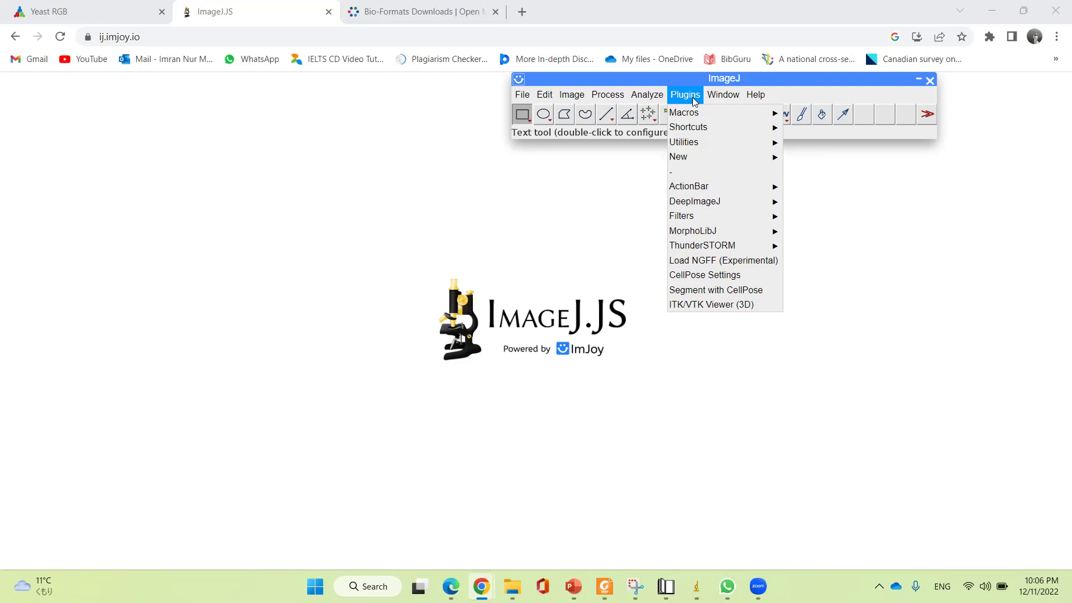
{"action": "left_click", "coordinate": [692, 98]}
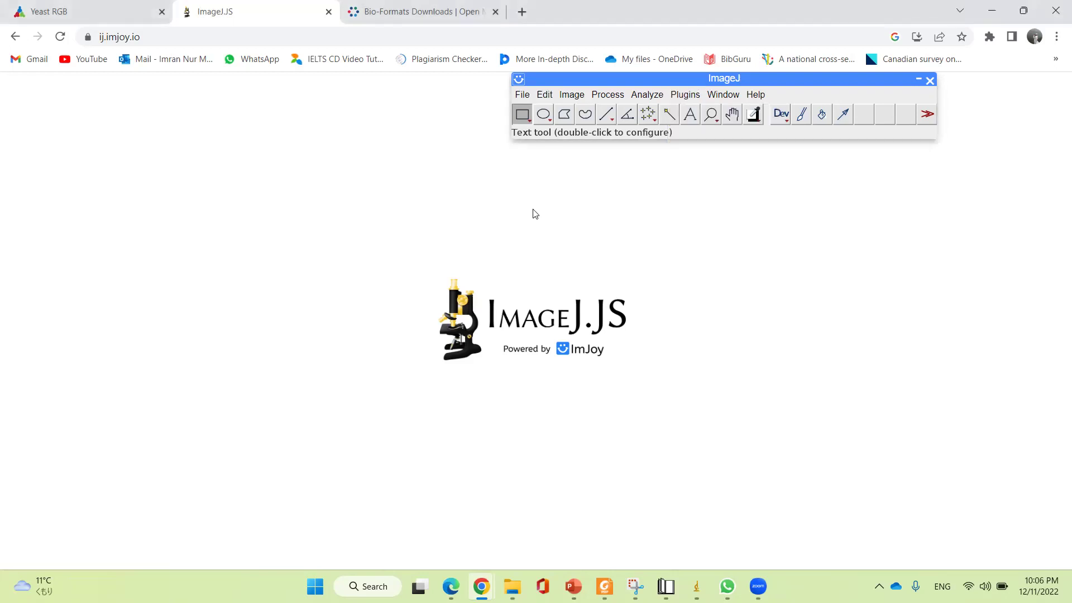
Return to the ImageJ home page and open its Download page.
{"action": "left_click", "coordinate": [14, 38]}
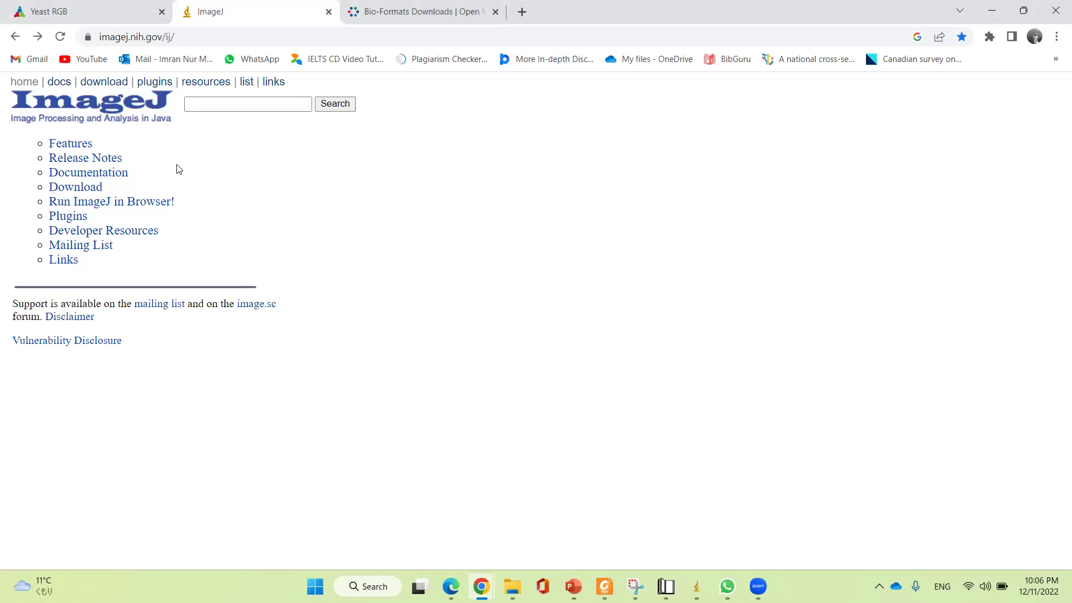
{"action": "left_click", "coordinate": [69, 190]}
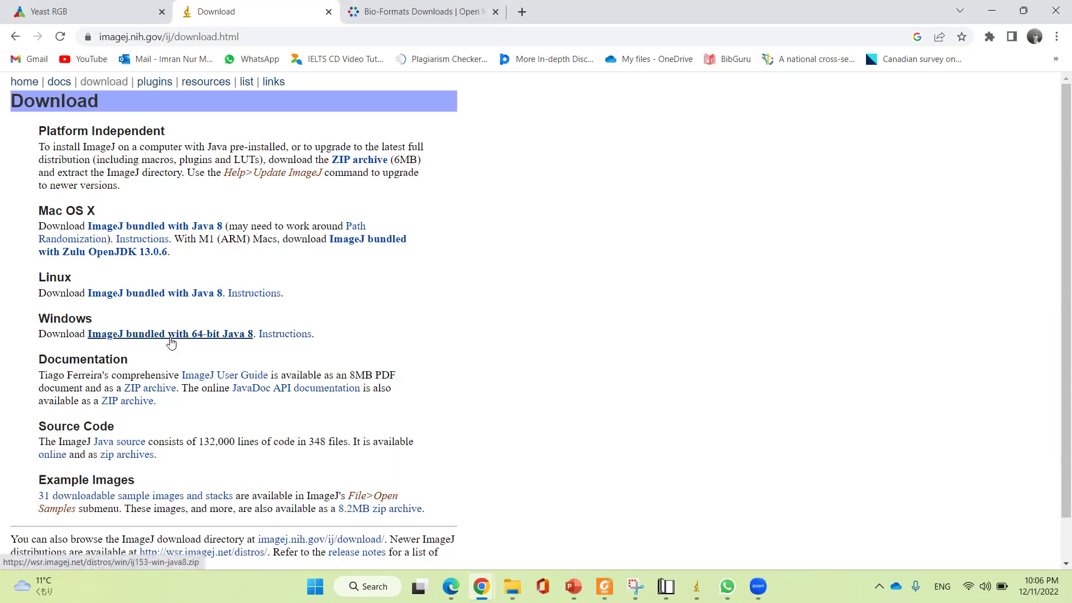
Switch to File Explorer and open the ImageJ application from the ImageJ folder inside ij153-win-java8.
{"action": "mouse_move", "coordinate": [513, 586]}
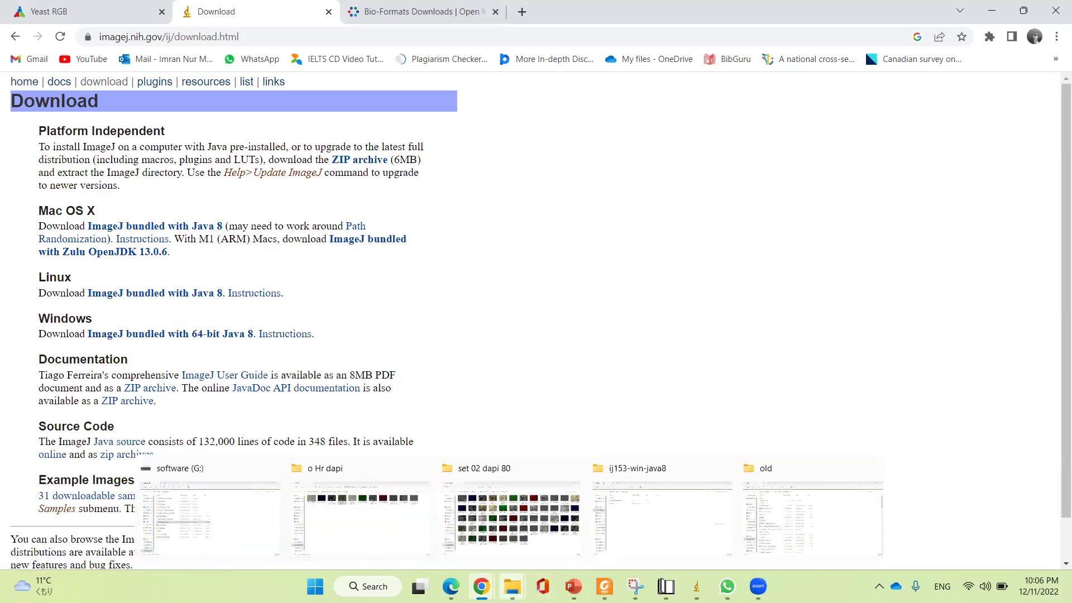
{"action": "left_click", "coordinate": [660, 532]}
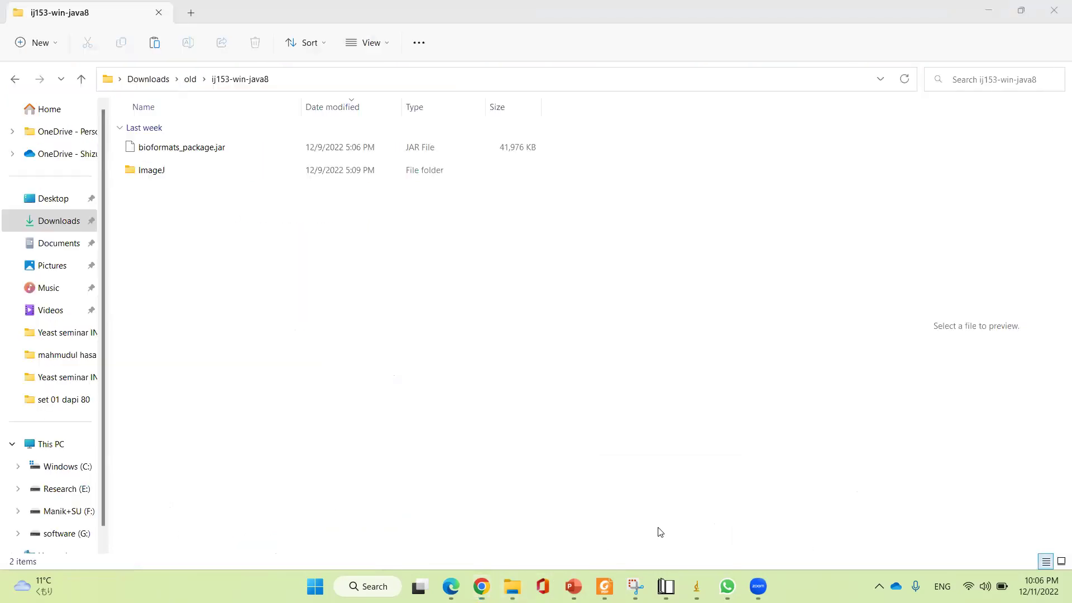
{"action": "left_click", "coordinate": [82, 81]}
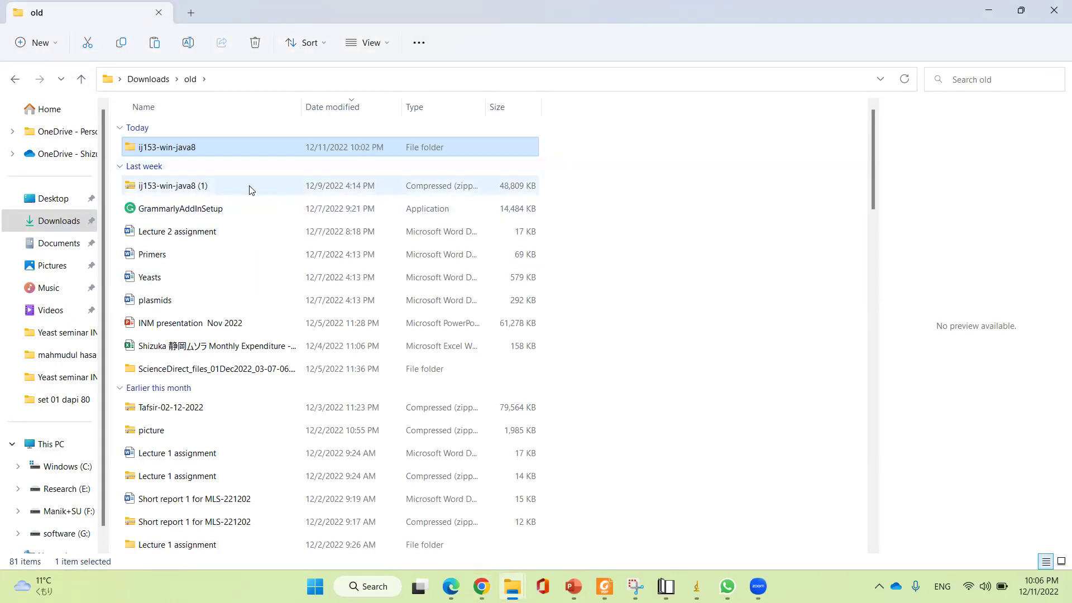
{"action": "double_click", "coordinate": [214, 150]}
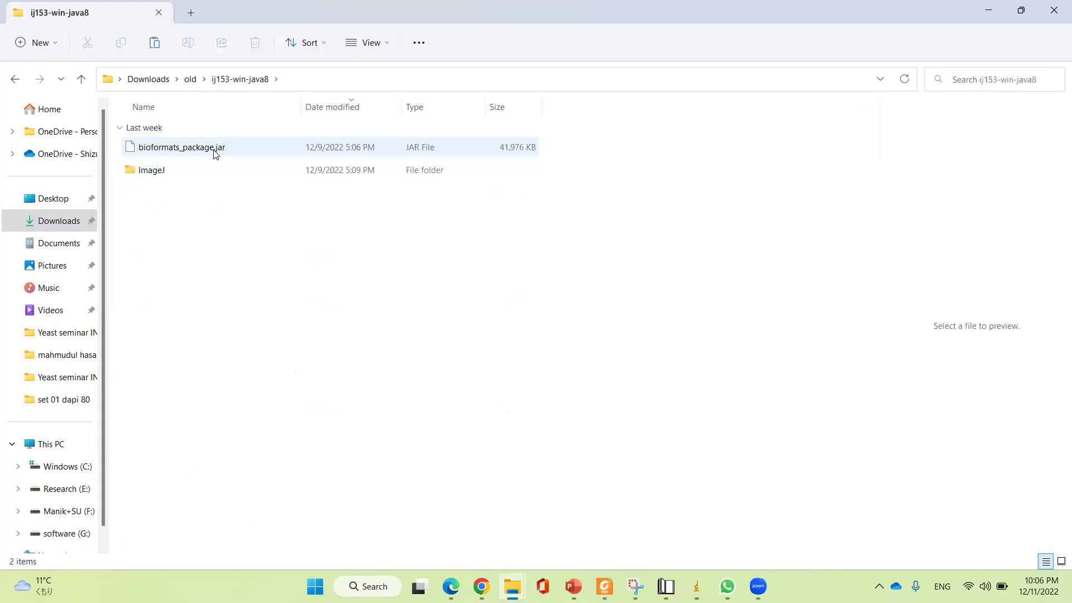
{"action": "double_click", "coordinate": [162, 173]}
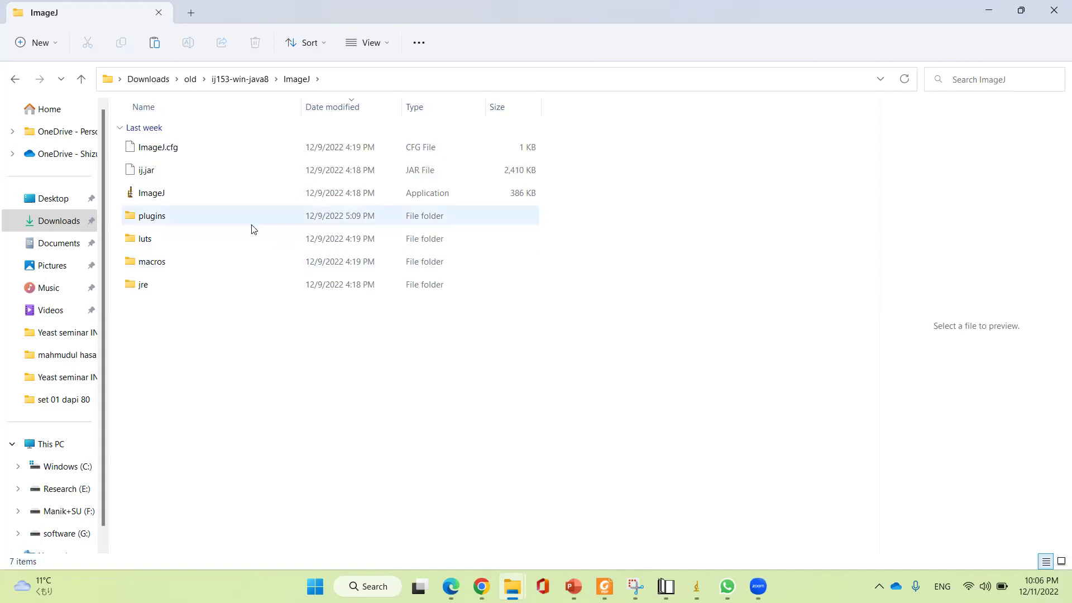
{"action": "double_click", "coordinate": [186, 194]}
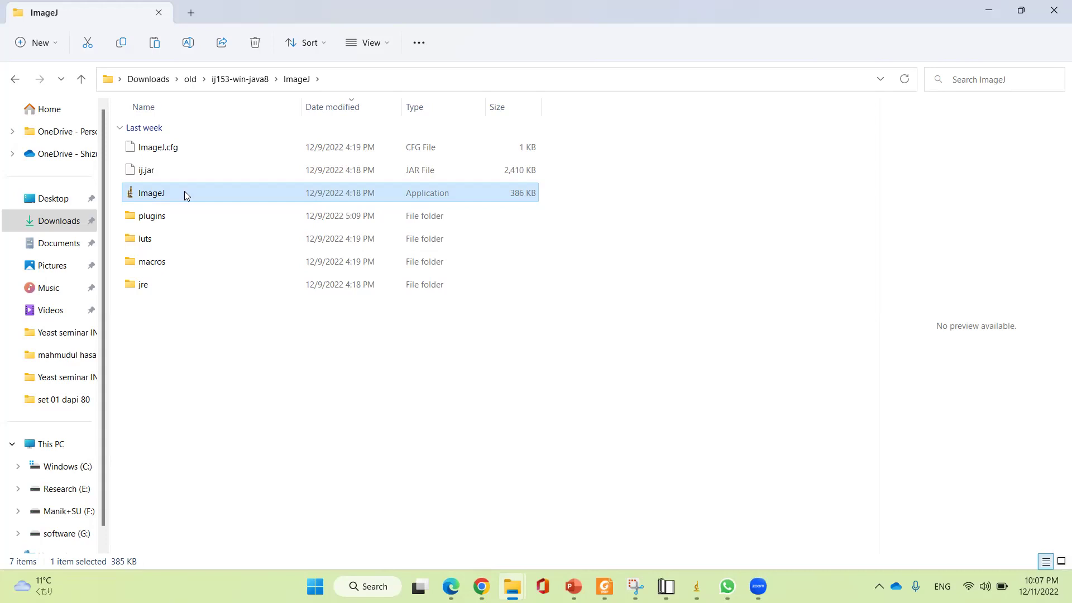
Return to Chrome and show the Bio-Formats downloads page with the Bio-Formats Package.
{"action": "left_click", "coordinate": [81, 80]}
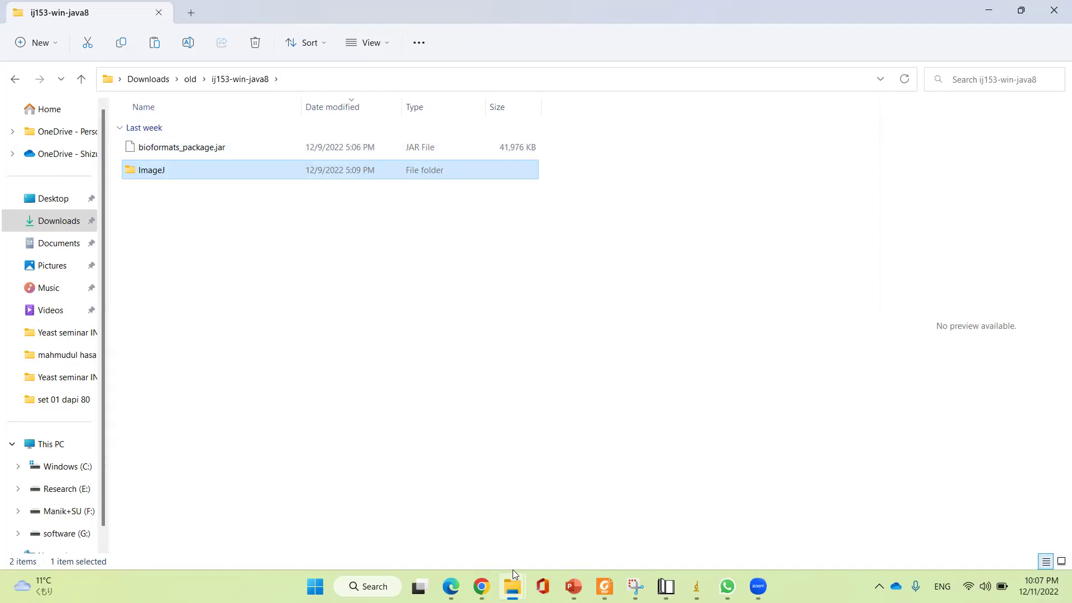
{"action": "mouse_move", "coordinate": [482, 586]}
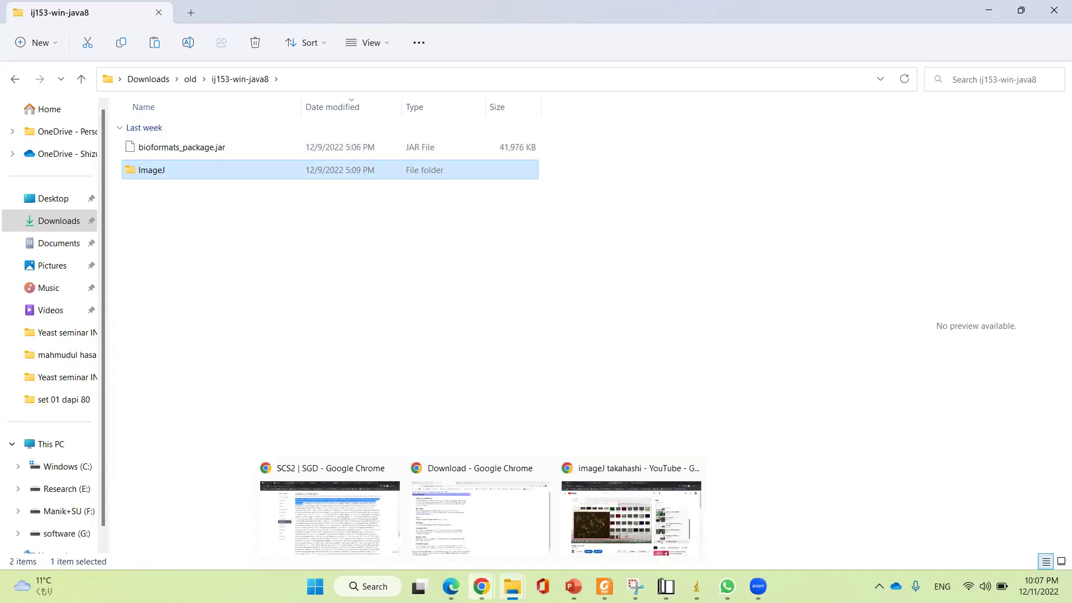
{"action": "left_click", "coordinate": [446, 519]}
{"action": "left_click", "coordinate": [235, 4]}
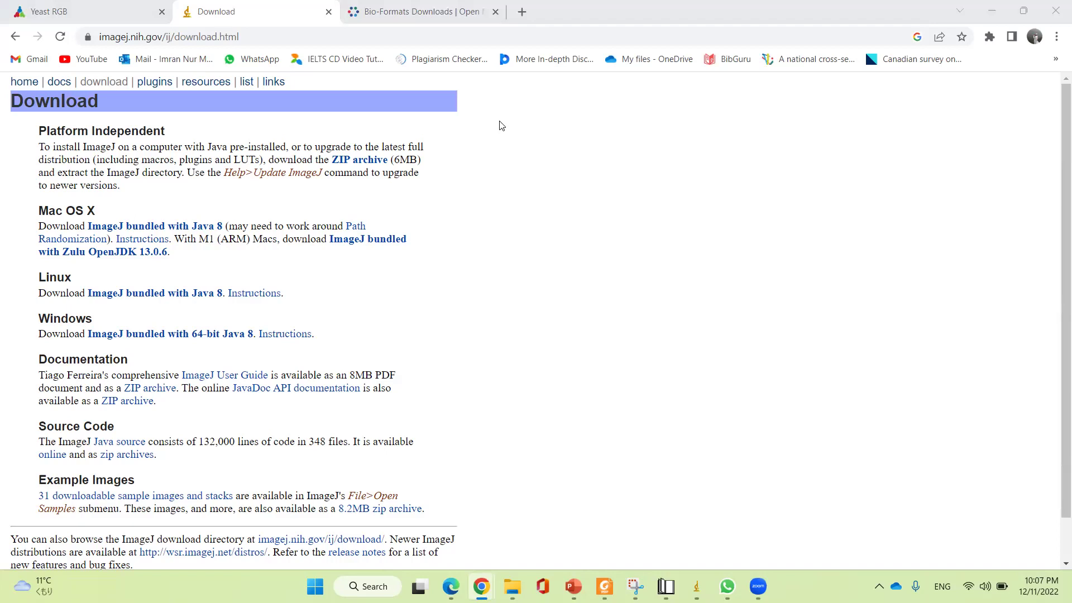
{"action": "left_click", "coordinate": [391, 9]}
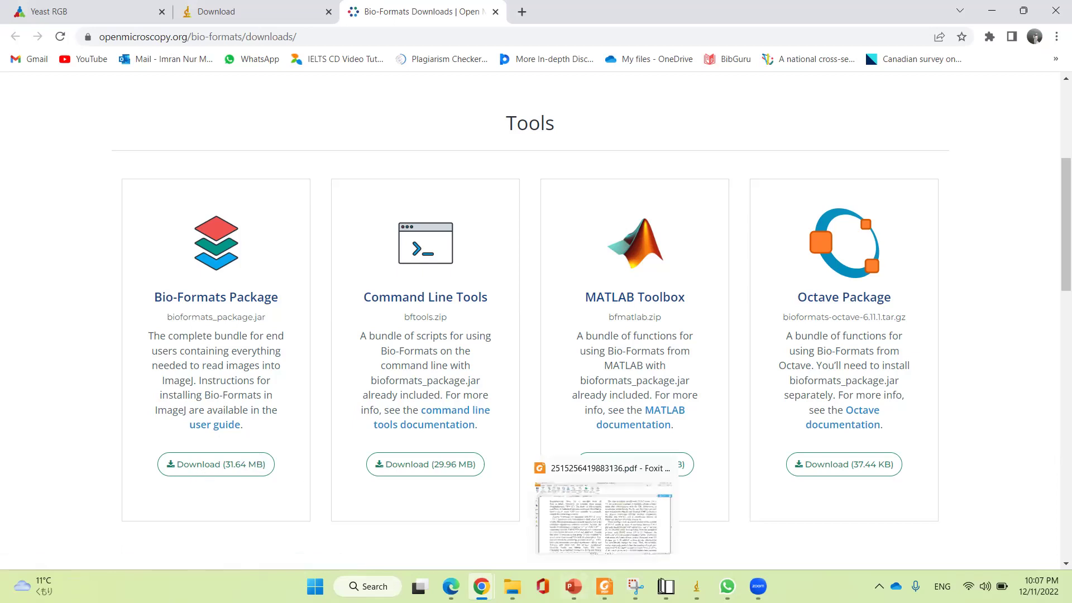
Check the plugins folder of the local ImageJ installation in File Explorer for the bioformats_package.jar file.
{"action": "mouse_move", "coordinate": [512, 587]}
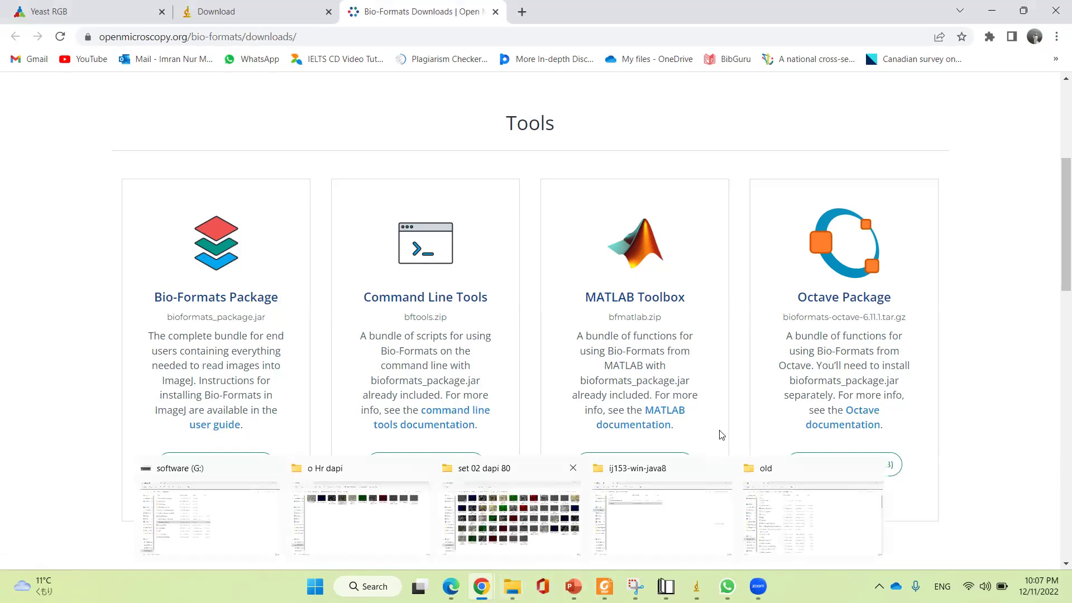
{"action": "left_click", "coordinate": [687, 506]}
{"action": "double_click", "coordinate": [172, 218]}
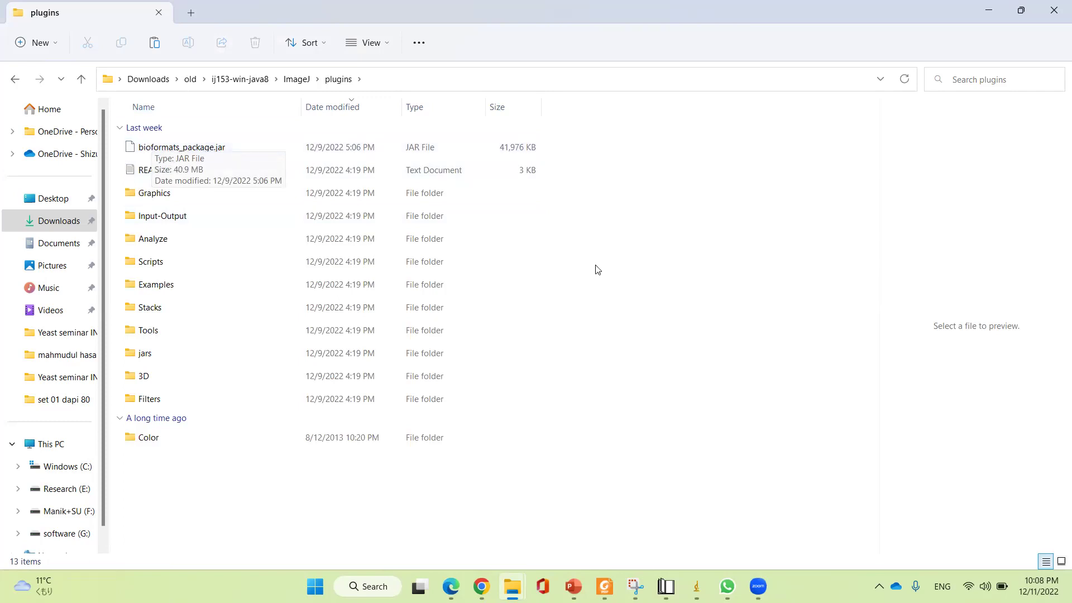
{"action": "left_click", "coordinate": [81, 79]}
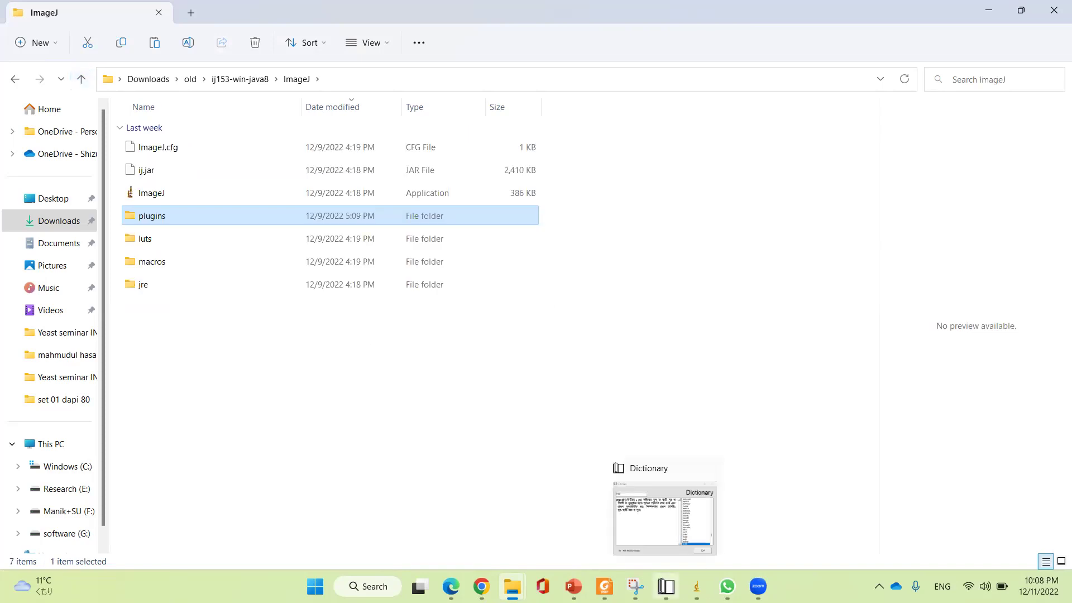
Bring the ImageJ window to the front and minimize all the other open windows.
{"action": "mouse_move", "coordinate": [696, 586]}
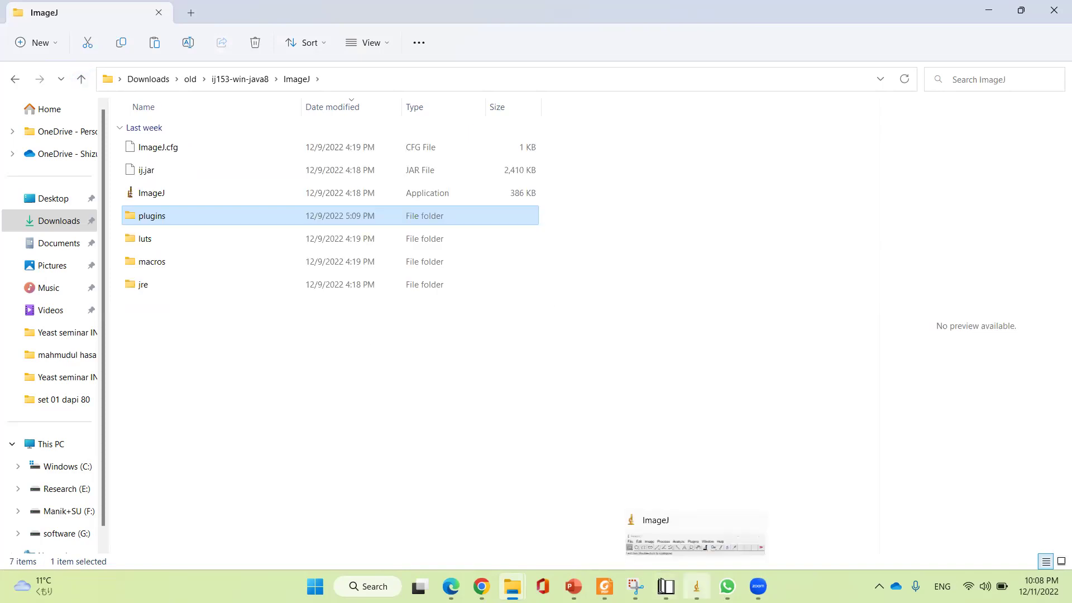
{"action": "left_click", "coordinate": [683, 548]}
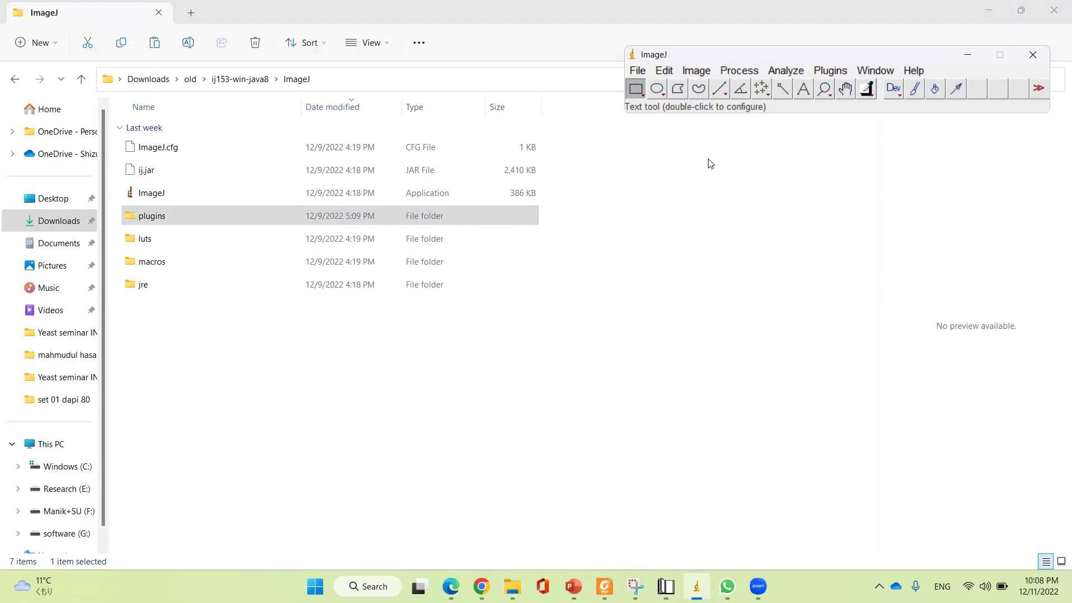
{"action": "left_click", "coordinate": [988, 17]}
{"action": "left_click", "coordinate": [988, 17]}
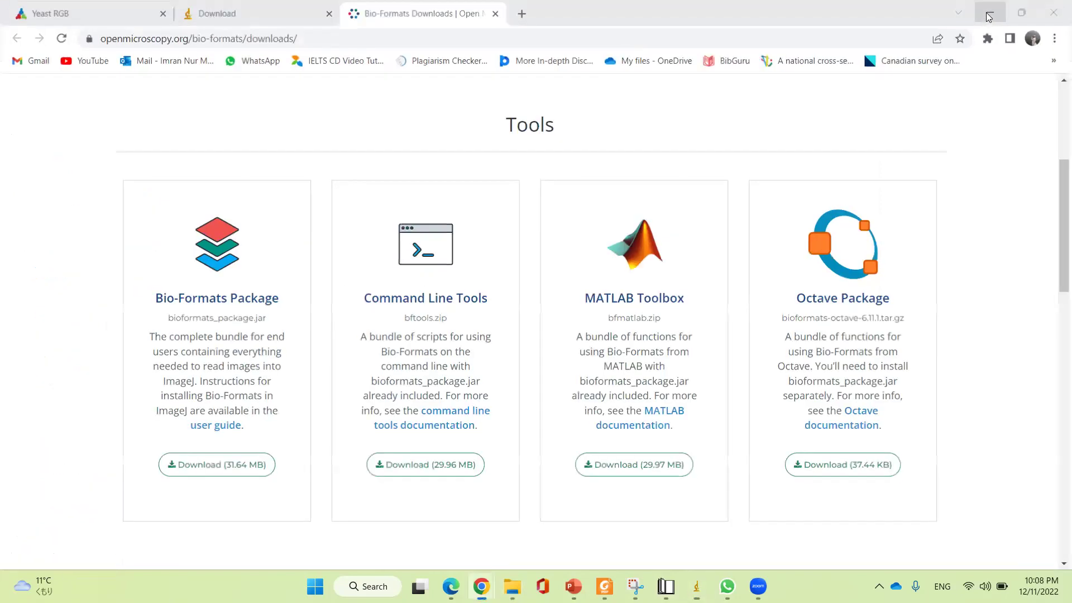
{"action": "left_click", "coordinate": [989, 17]}
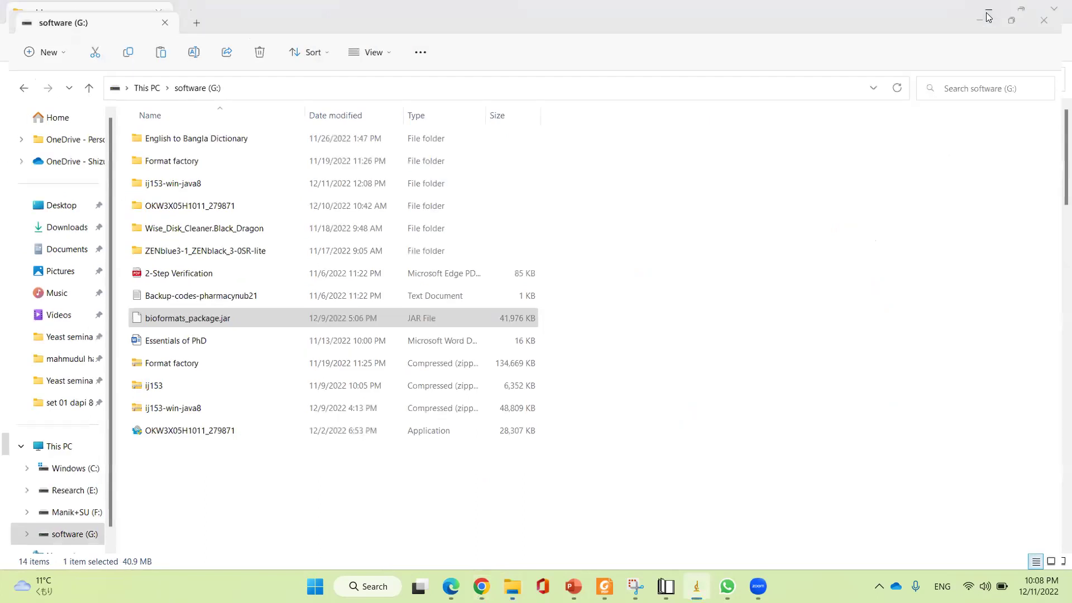
{"action": "left_click", "coordinate": [988, 14]}
{"action": "left_click", "coordinate": [988, 10]}
{"action": "left_click", "coordinate": [989, 10]}
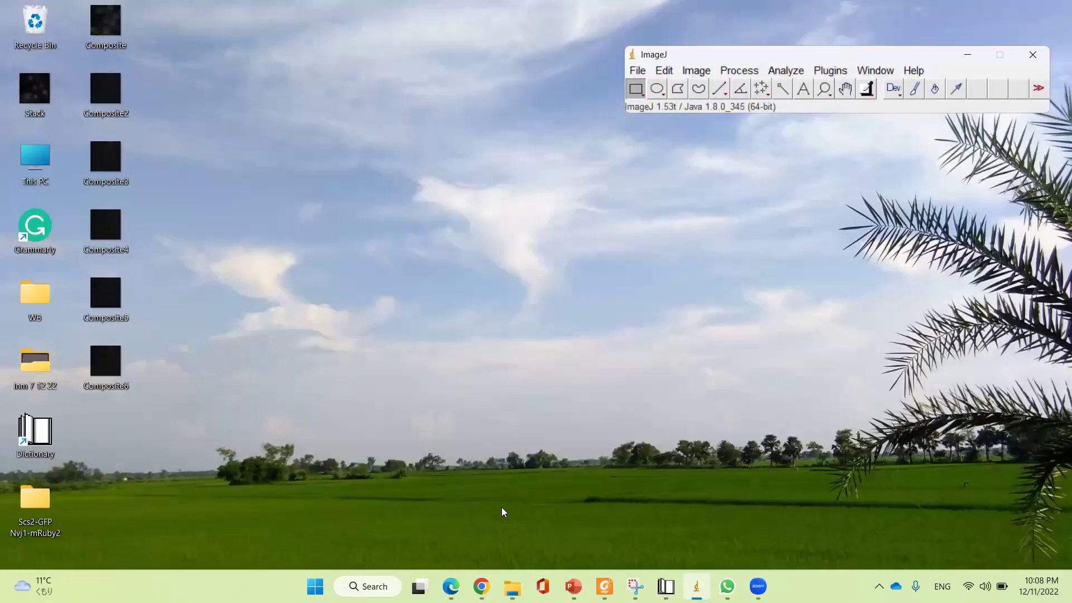
Import the スナップ-28495 image from the 3 hr dapi folder into ImageJ as a Hyperstack with autoscale and split channels.
{"action": "mouse_move", "coordinate": [512, 586]}
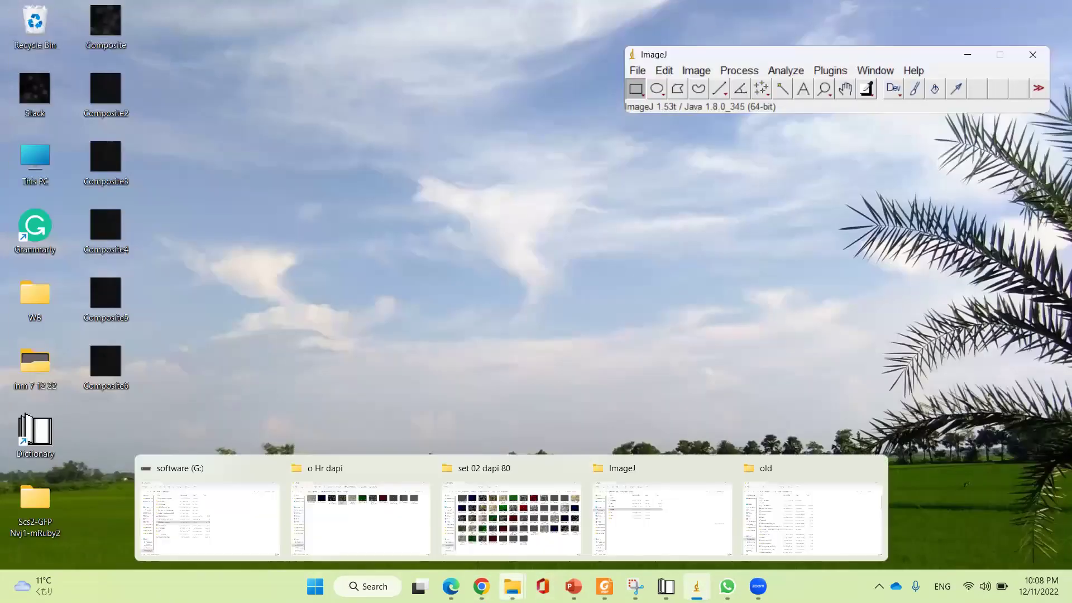
{"action": "left_click", "coordinate": [379, 507]}
{"action": "left_click", "coordinate": [685, 559]}
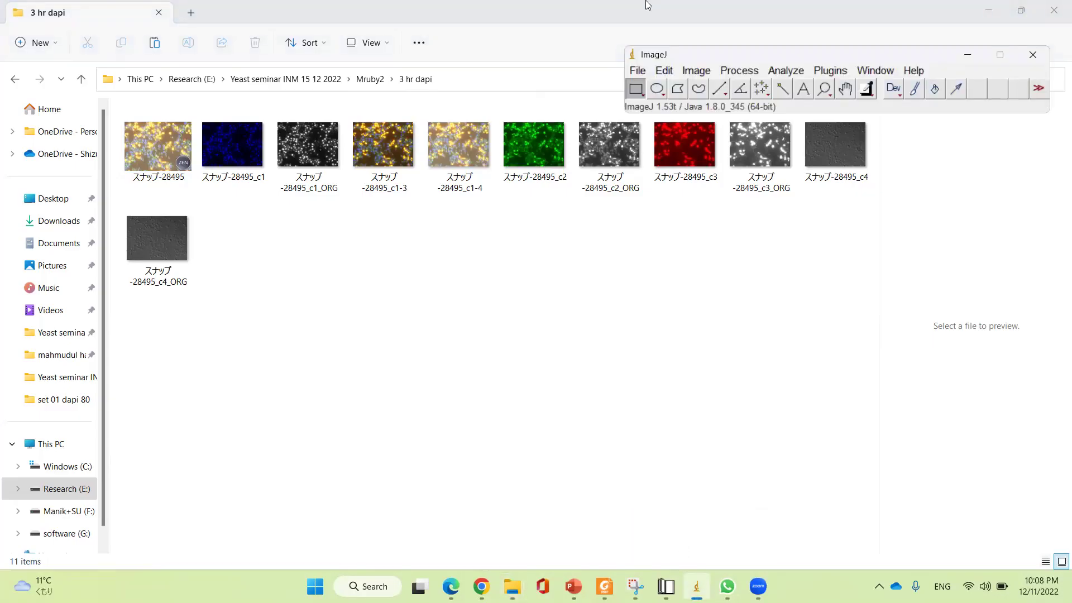
{"action": "left_click_drag", "start_coordinate": [752, 55], "coordinate": [761, 151]}
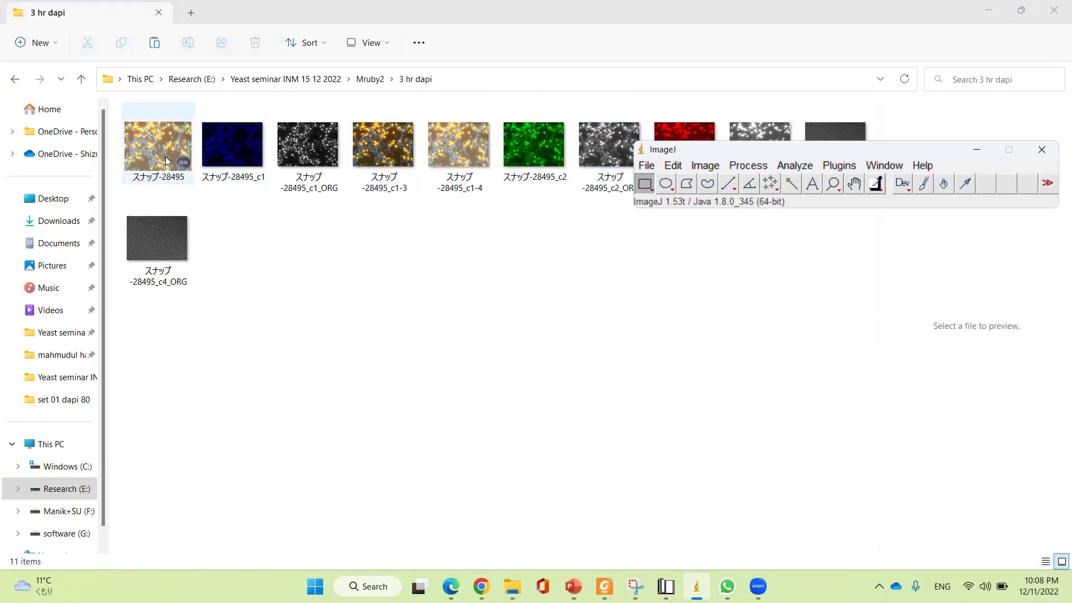
{"action": "left_click_drag", "start_coordinate": [143, 144], "coordinate": [696, 169]}
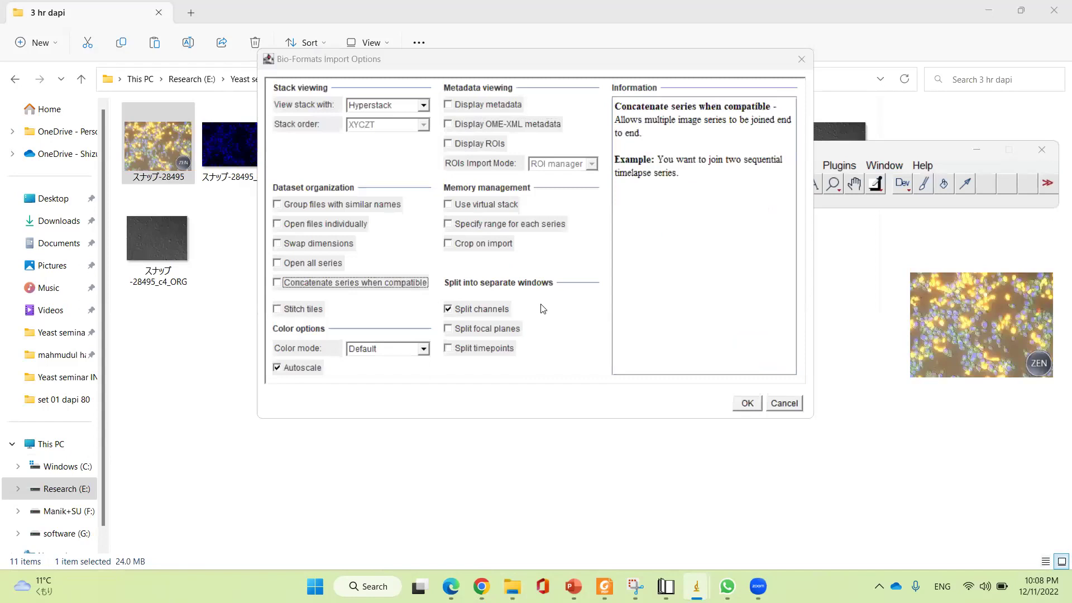
{"action": "left_click", "coordinate": [748, 404]}
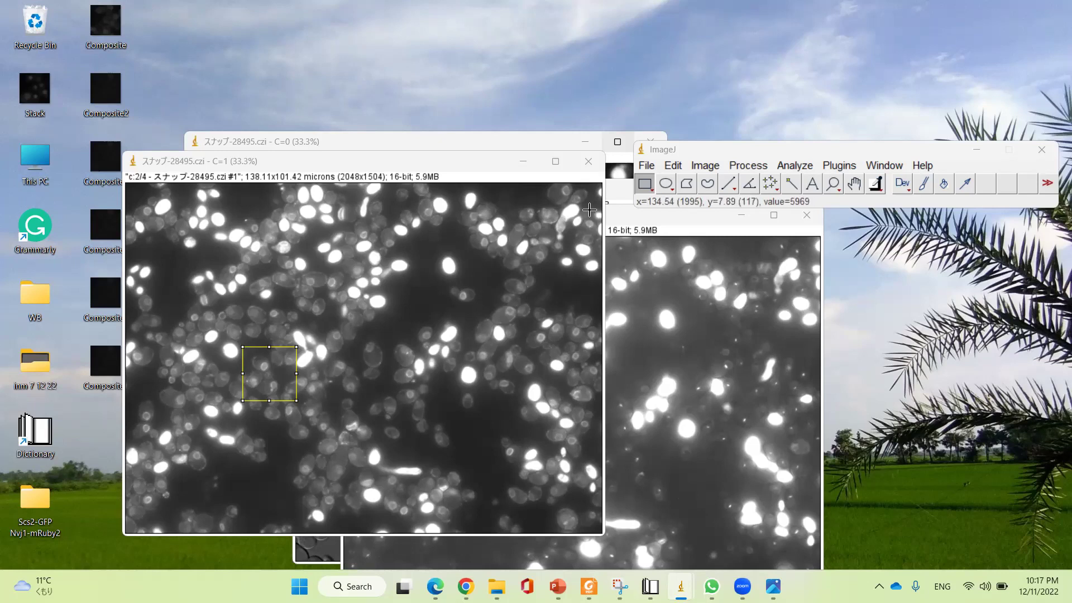
Specify the rectangular selection on the C=1 image as 230 wide and 230 high, keeping its coordinates.
{"action": "left_click", "coordinate": [674, 166]}
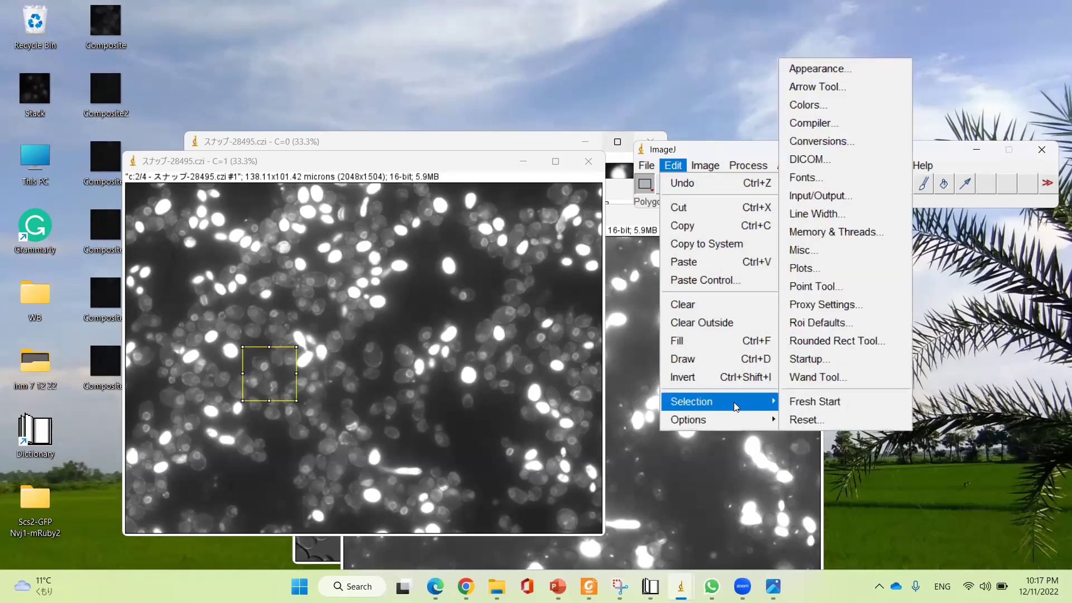
{"action": "mouse_move", "coordinate": [735, 406]}
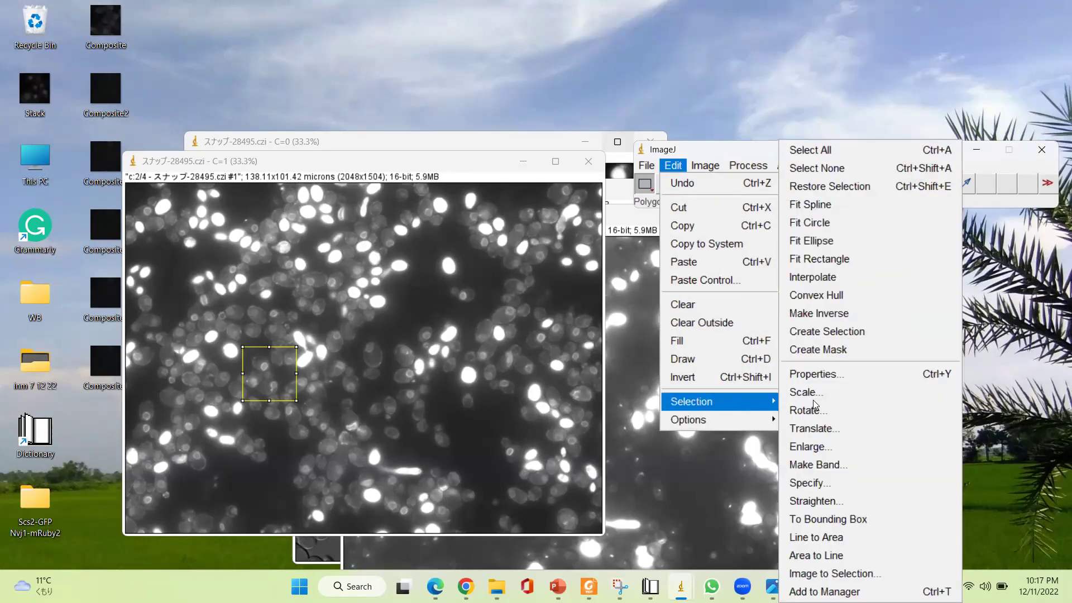
{"action": "left_click", "coordinate": [811, 483]}
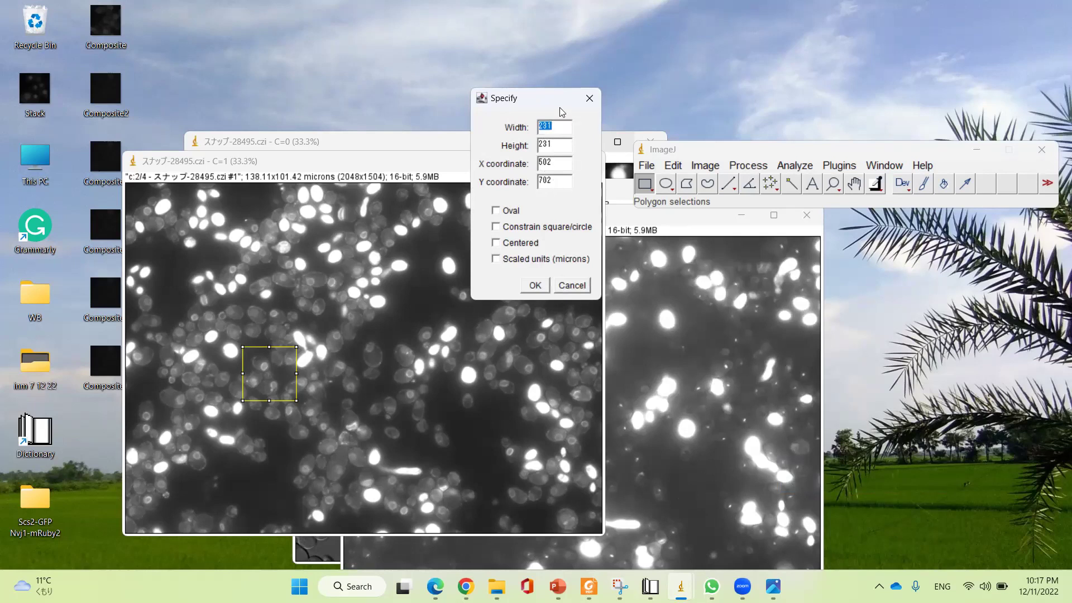
{"action": "left_click", "coordinate": [556, 128]}
{"action": "key", "text": "BackSpace"}
{"action": "key", "text": "BackSpace"}
{"action": "type", "text": "30"}
{"action": "double_click", "coordinate": [555, 143]}
{"action": "type", "text": "230"}
{"action": "double_click", "coordinate": [558, 166]}
{"action": "double_click", "coordinate": [558, 181]}
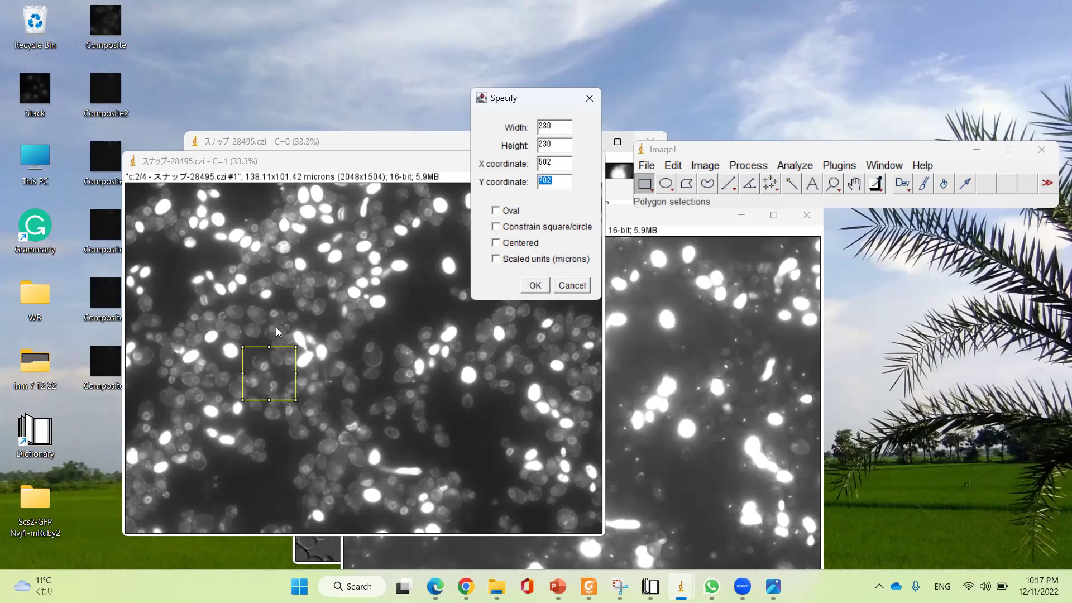
{"action": "left_click", "coordinate": [561, 182]}
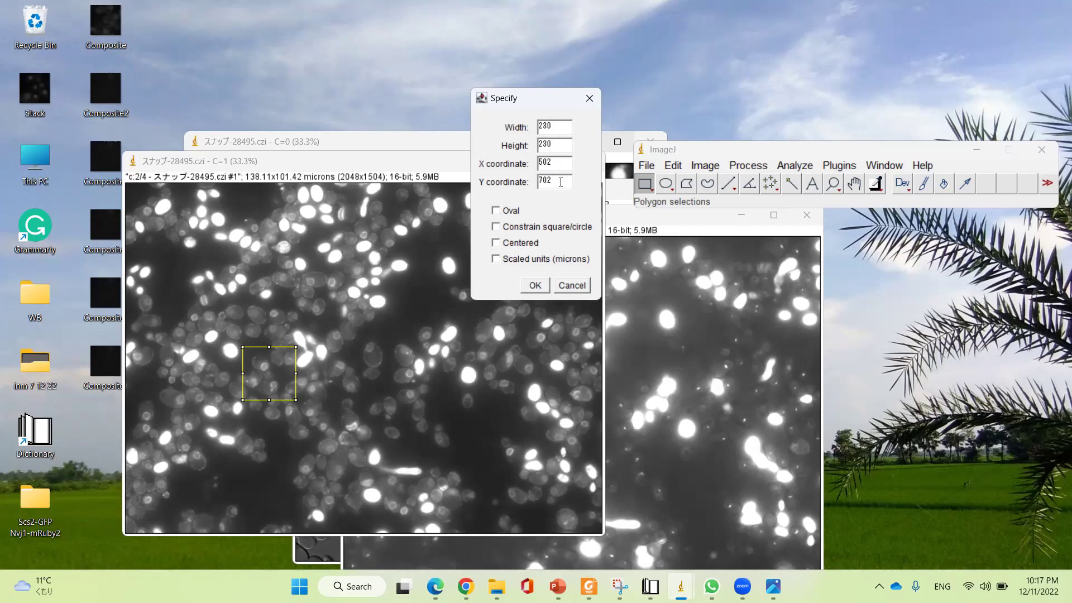
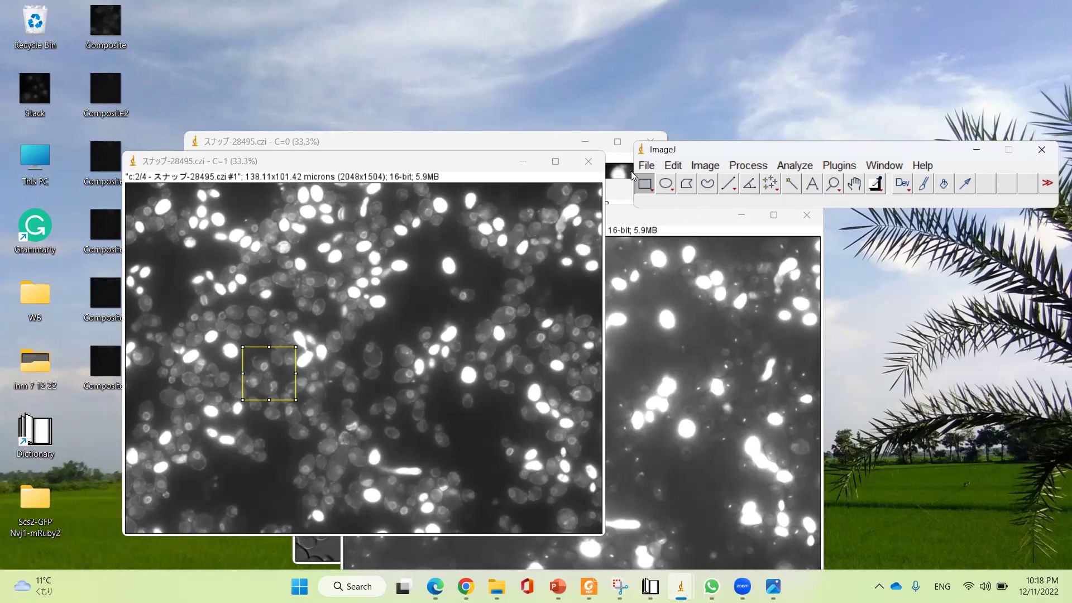
Combine the open channel images into a stack named Stack 3 h, using titles as labels and keeping the source images.
{"action": "left_click", "coordinate": [704, 166]}
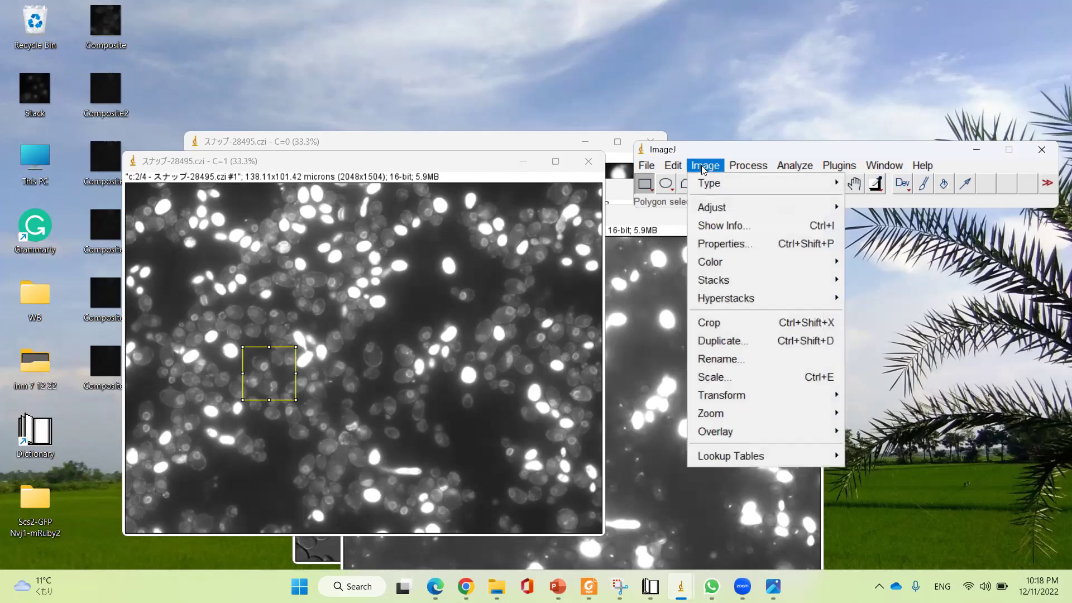
{"action": "mouse_move", "coordinate": [749, 284]}
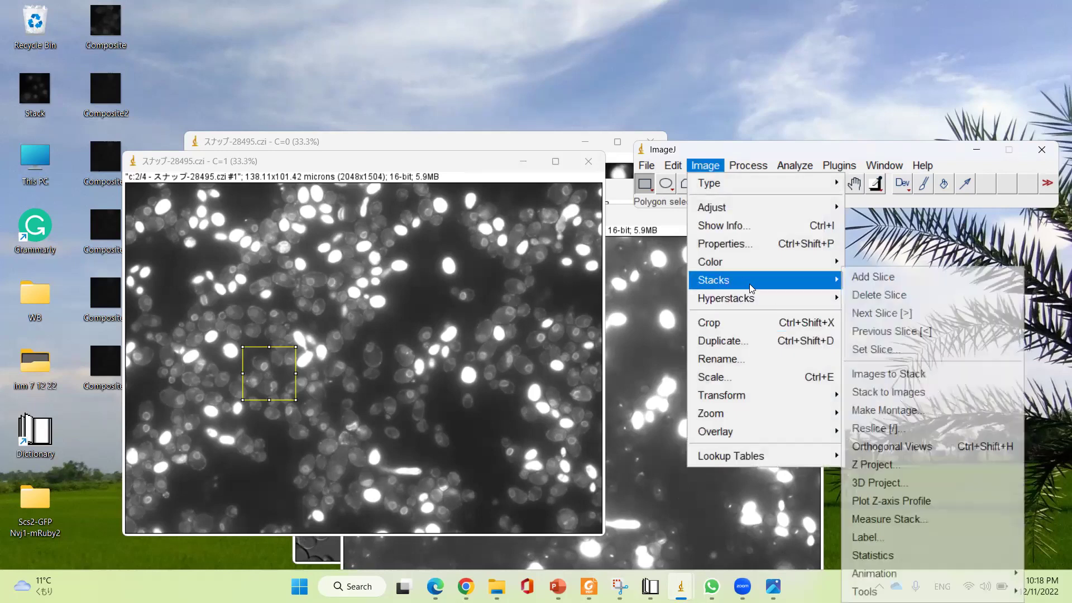
{"action": "left_click", "coordinate": [892, 379]}
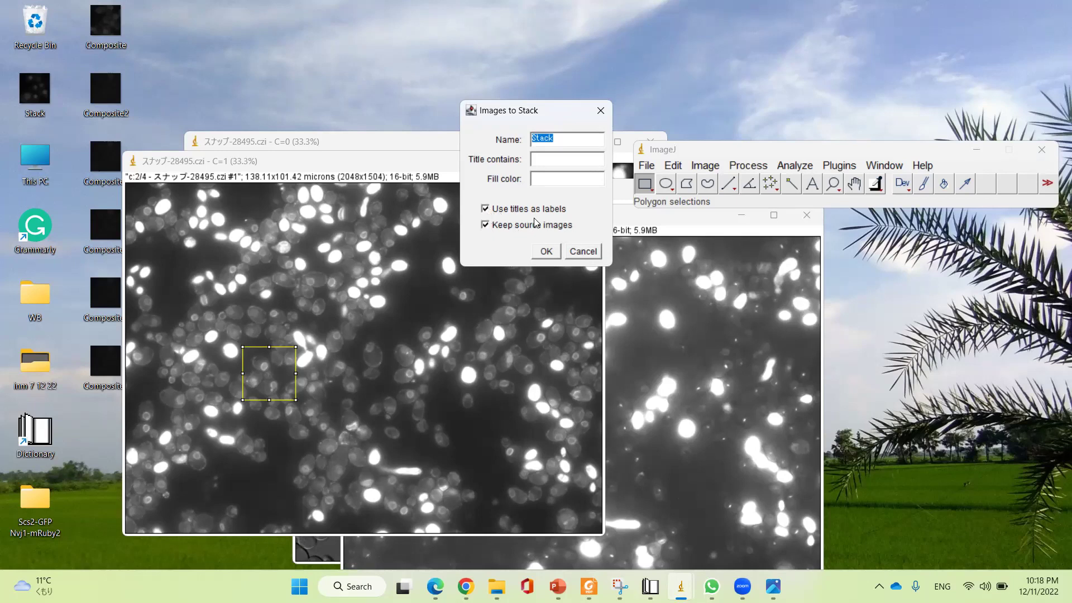
{"action": "left_click", "coordinate": [566, 138]}
{"action": "left_click", "coordinate": [545, 252]}
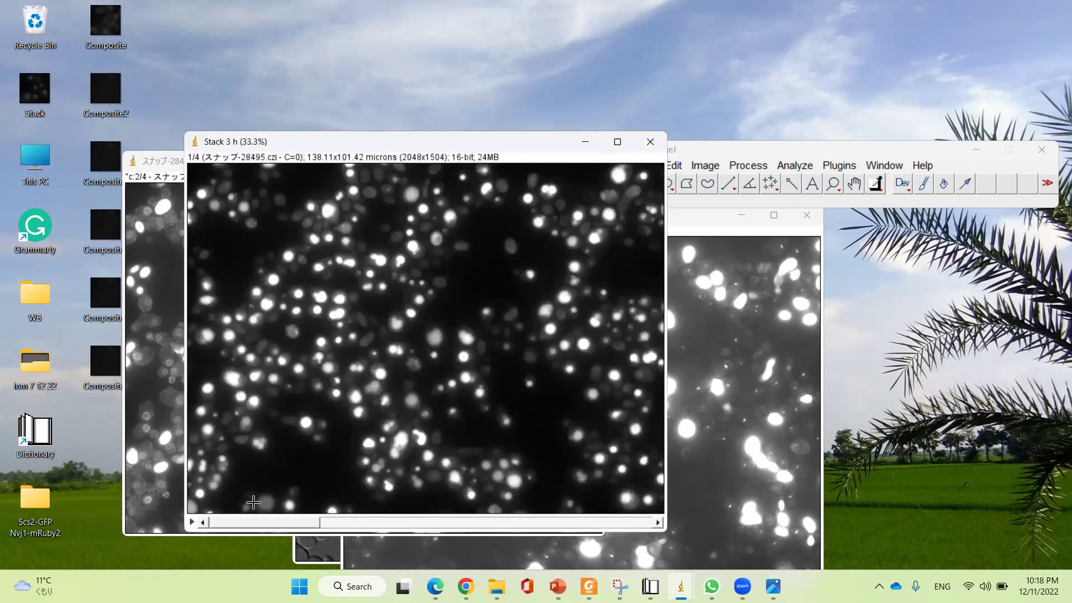
Page through all four channel slices of the Stack 3 h image and return to the first one.
{"action": "left_click", "coordinate": [659, 522]}
{"action": "left_click", "coordinate": [659, 522]}
{"action": "left_click", "coordinate": [659, 522]}
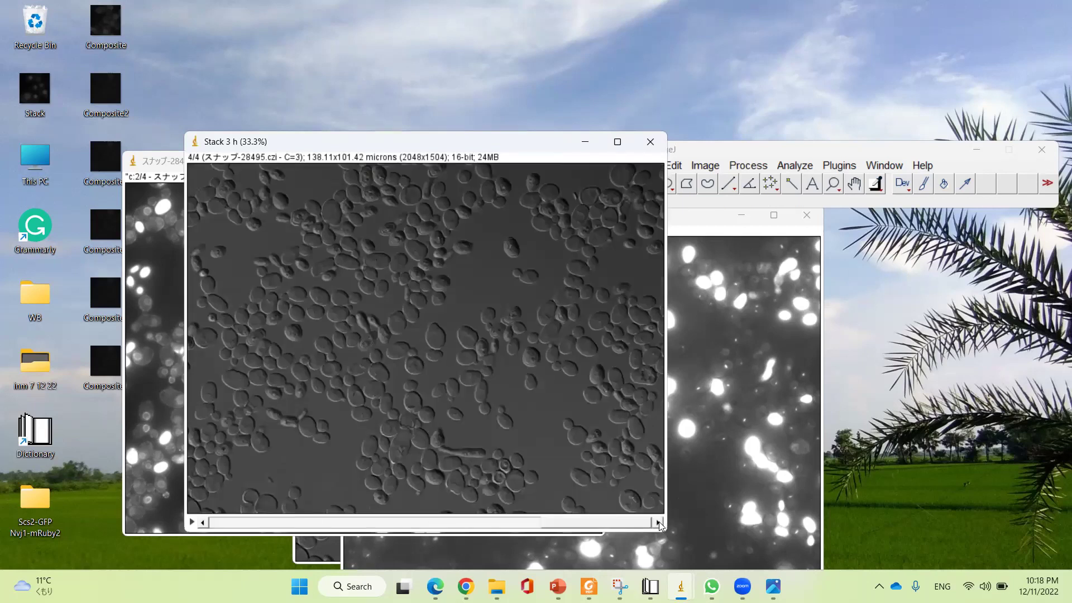
{"action": "left_click", "coordinate": [203, 523]}
{"action": "left_click", "coordinate": [202, 523]}
{"action": "left_click", "coordinate": [203, 523]}
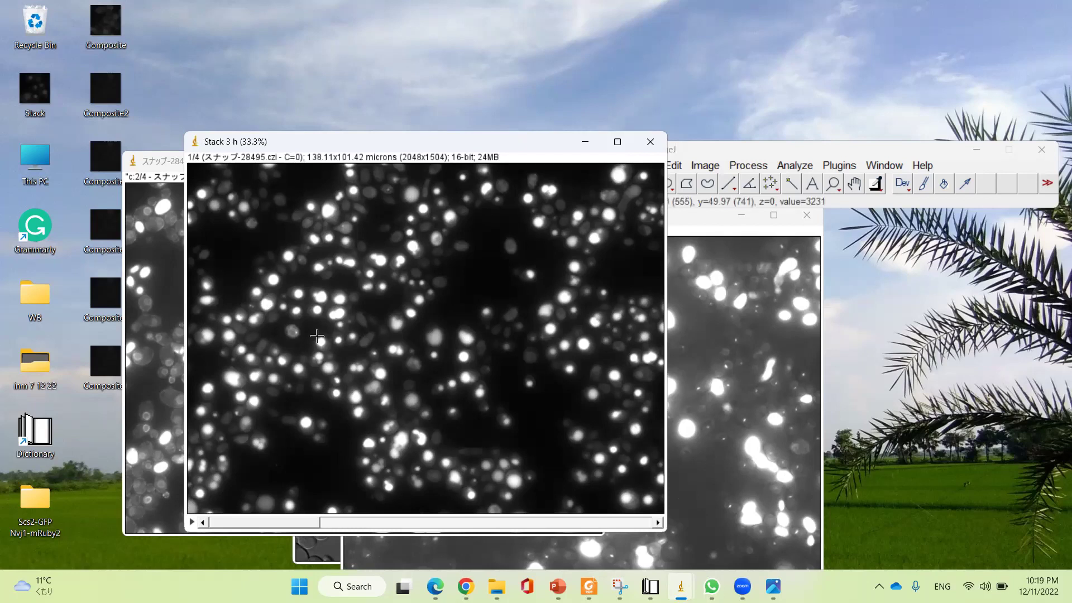
Draw a rectangular selection on the stack and specify it as 230 by 230 at X coordinate 502 and Y coordinate 702.
{"action": "left_click_drag", "start_coordinate": [281, 323], "coordinate": [350, 384]}
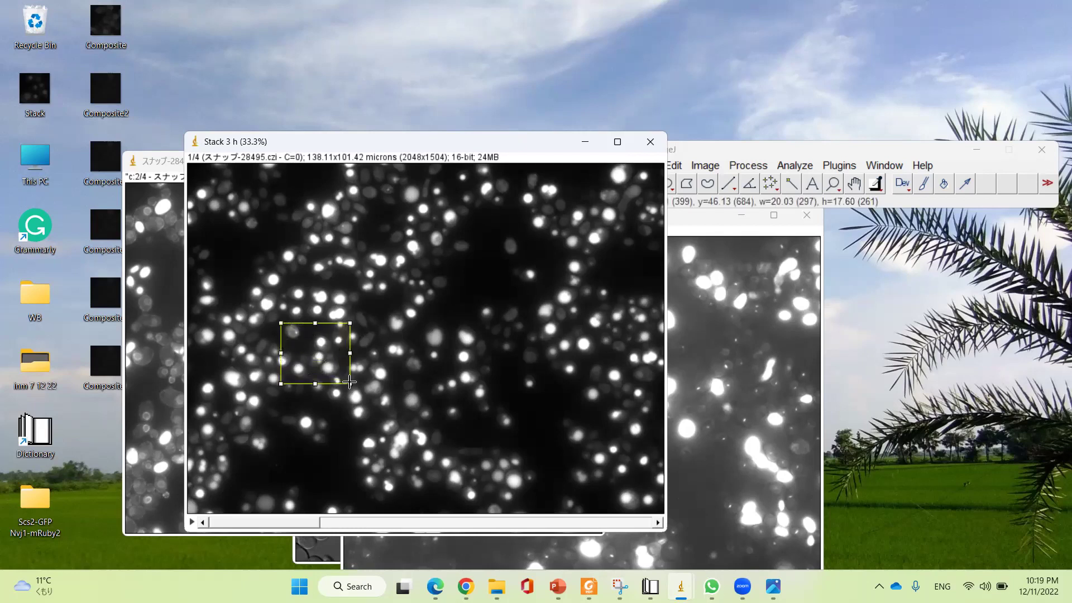
{"action": "left_click", "coordinate": [676, 165]}
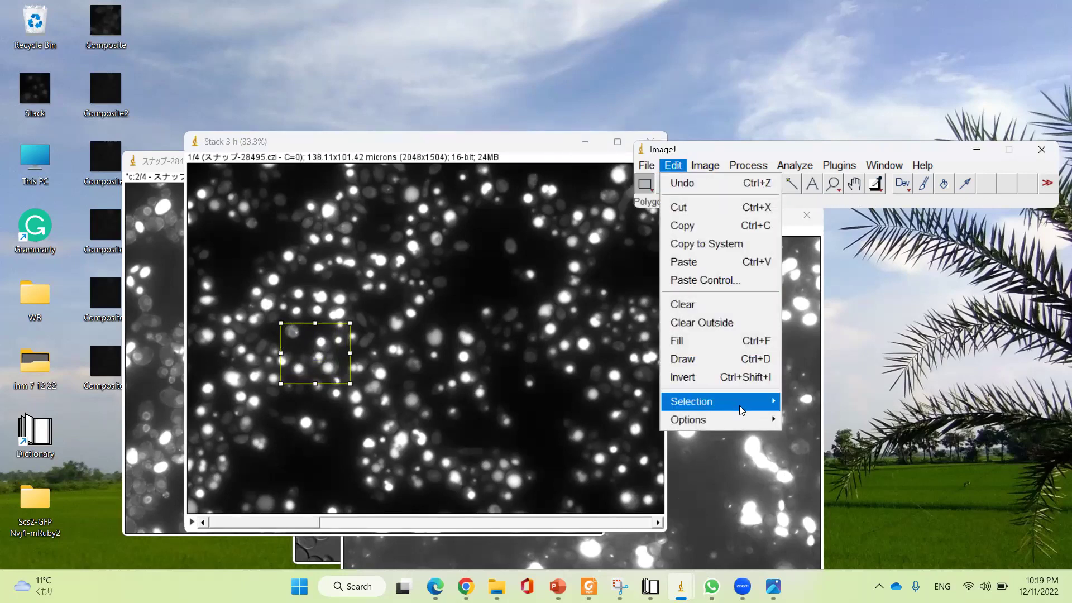
{"action": "mouse_move", "coordinate": [740, 405]}
{"action": "left_click", "coordinate": [850, 482]}
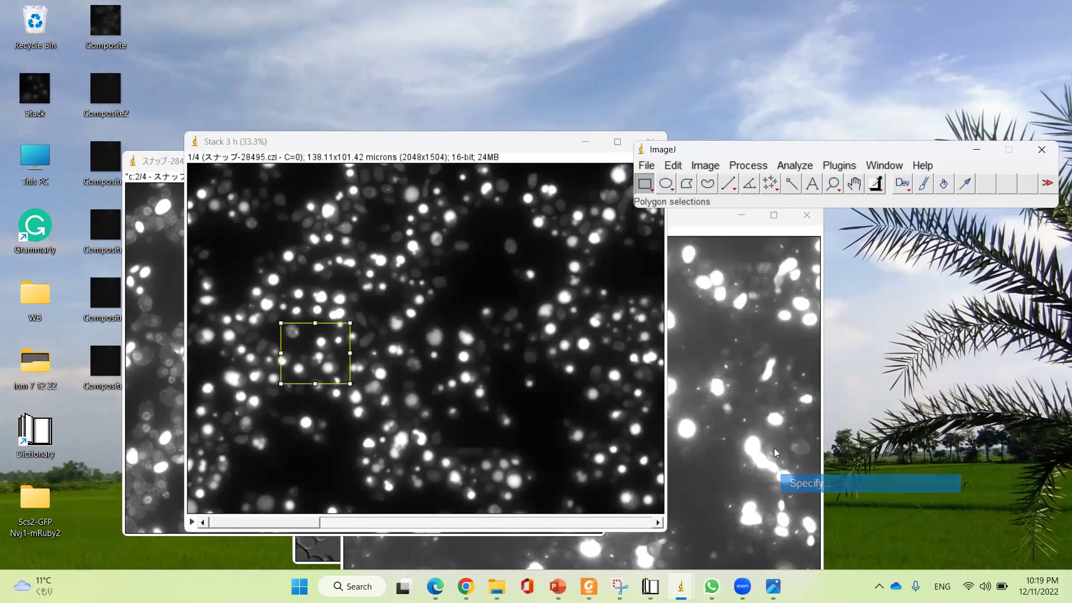
{"action": "type", "text": "230"}
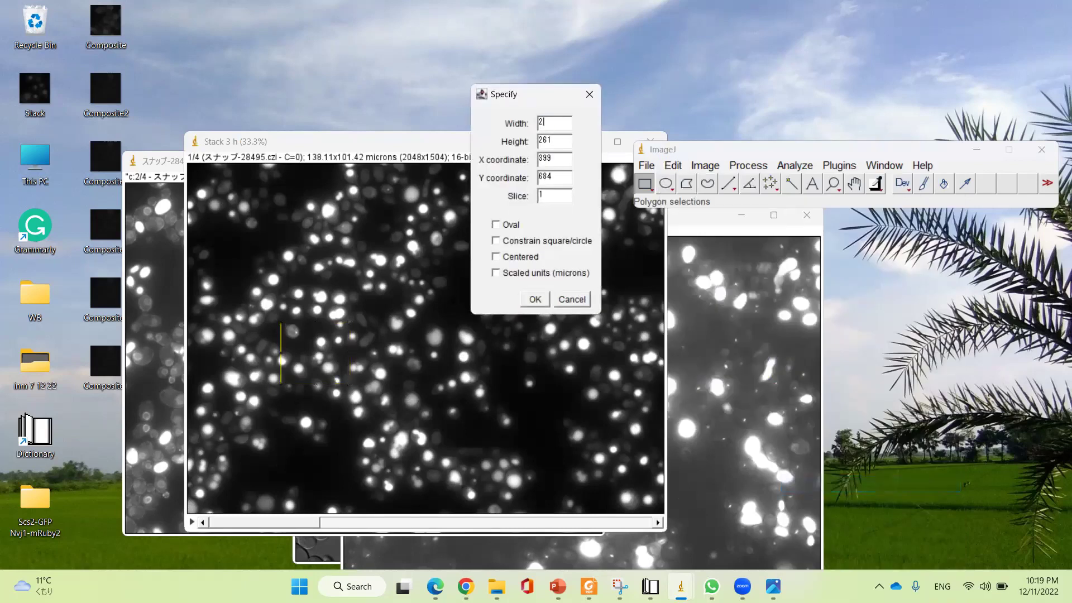
{"action": "double_click", "coordinate": [553, 140]}
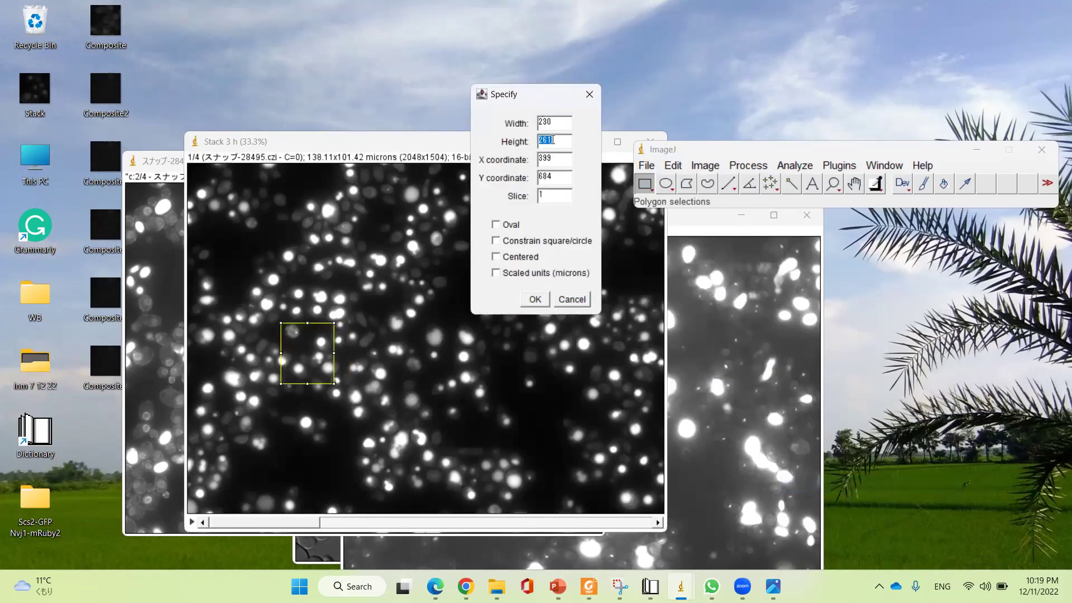
{"action": "type", "text": "230"}
{"action": "double_click", "coordinate": [554, 160]}
{"action": "type", "text": "502"}
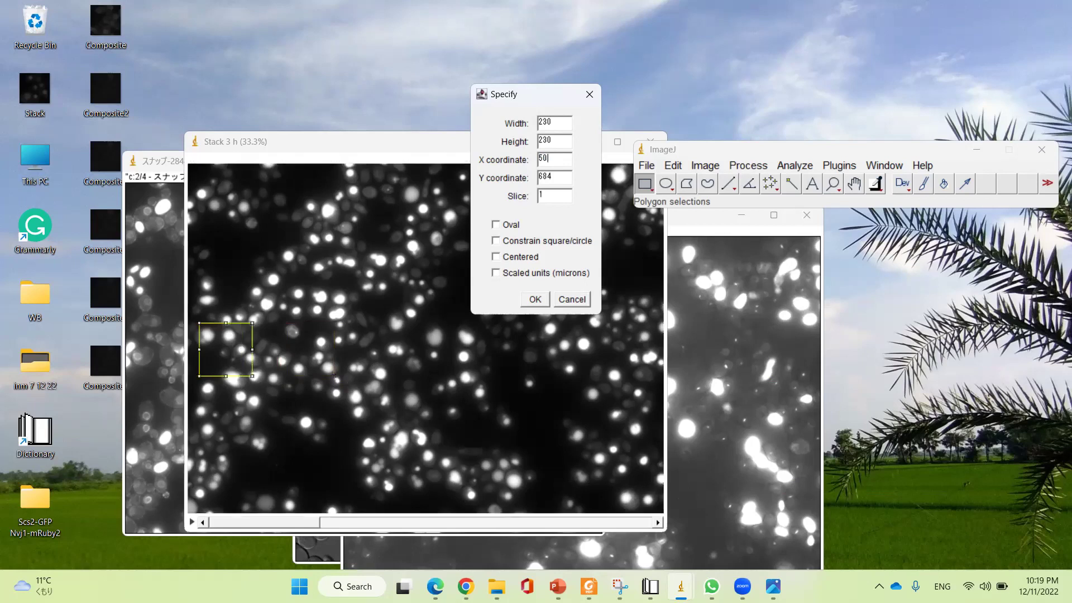
{"action": "double_click", "coordinate": [558, 177]}
{"action": "type", "text": "702"}
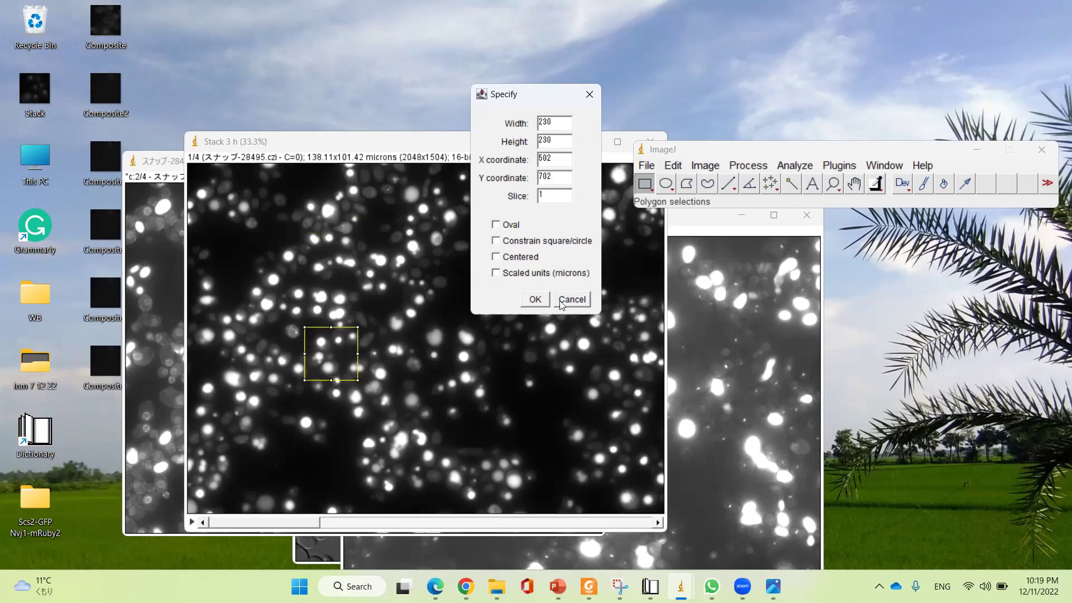
{"action": "left_click", "coordinate": [535, 300]}
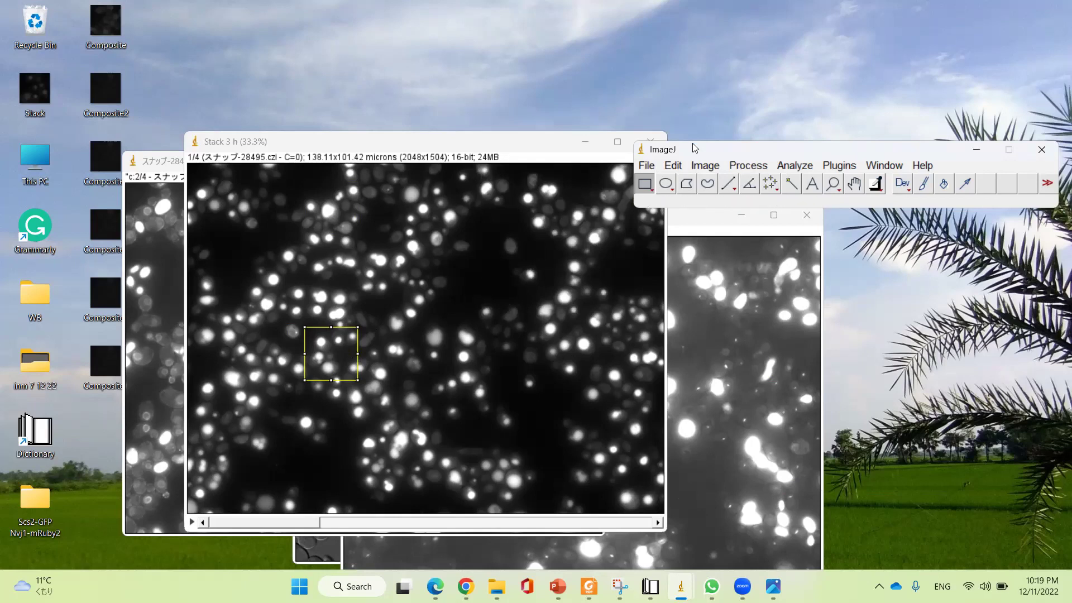
Crop the Stack 3 h image to the rectangular selection.
{"action": "left_click", "coordinate": [673, 168]}
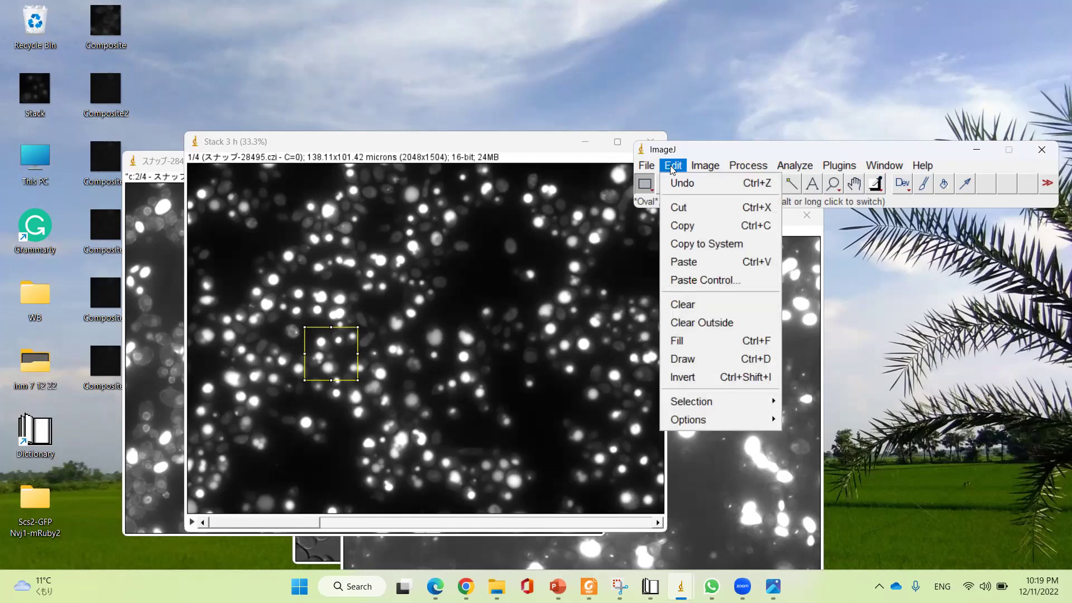
{"action": "mouse_move", "coordinate": [649, 168]}
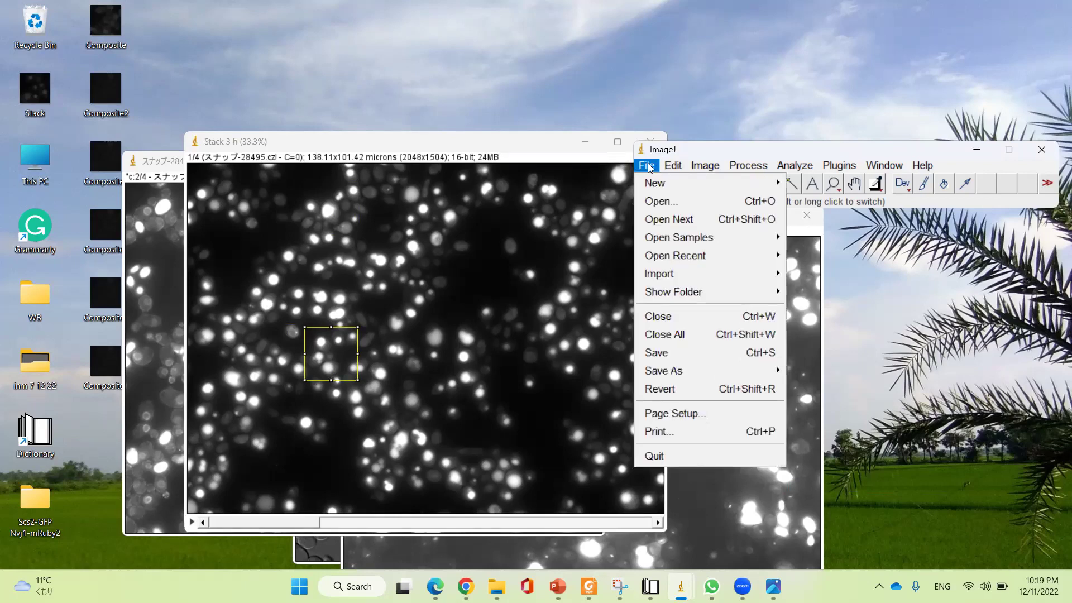
{"action": "mouse_move", "coordinate": [701, 170]}
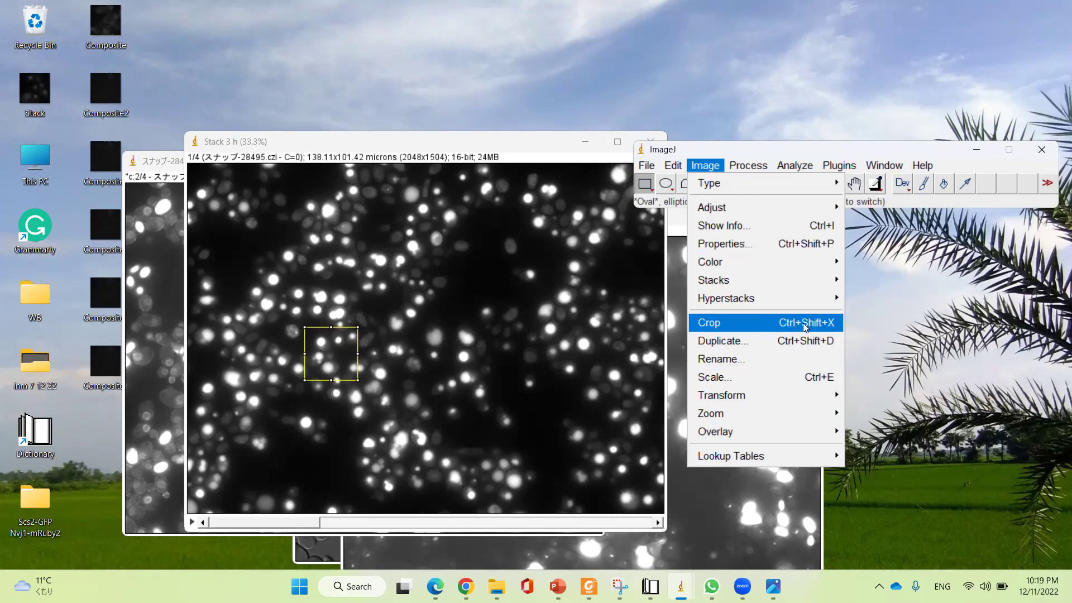
{"action": "left_click", "coordinate": [708, 148]}
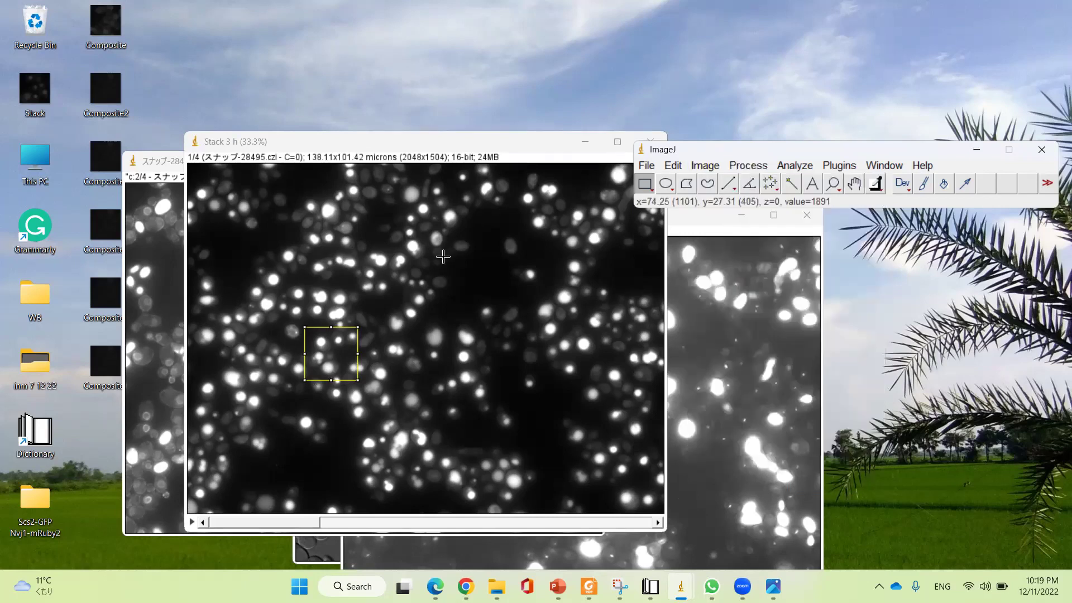
{"action": "key", "text": "ctrl+shift+x"}
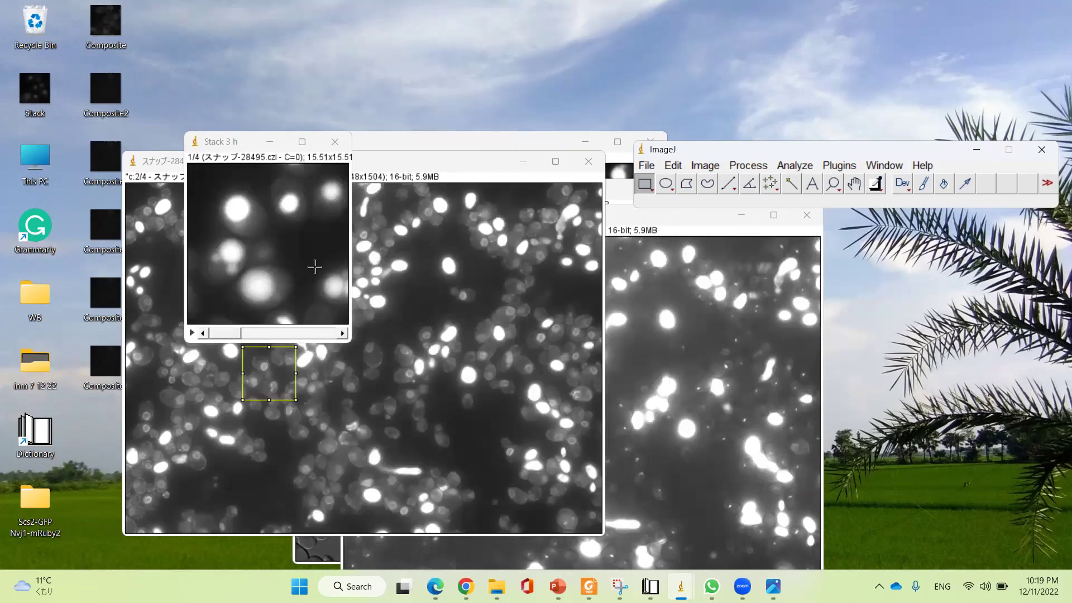
Page through the channel slices of the cropped stack and return to the C=0 slice.
{"action": "left_click", "coordinate": [343, 333]}
{"action": "left_click", "coordinate": [343, 333]}
{"action": "left_click", "coordinate": [343, 333]}
{"action": "left_click", "coordinate": [202, 333]}
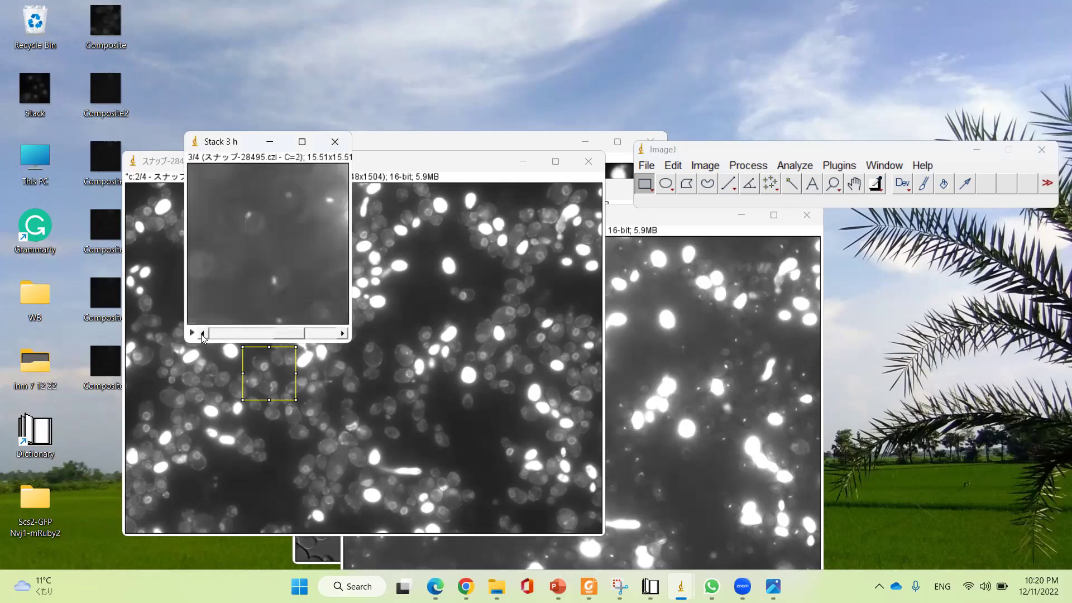
{"action": "left_click", "coordinate": [202, 333]}
{"action": "left_click", "coordinate": [201, 333]}
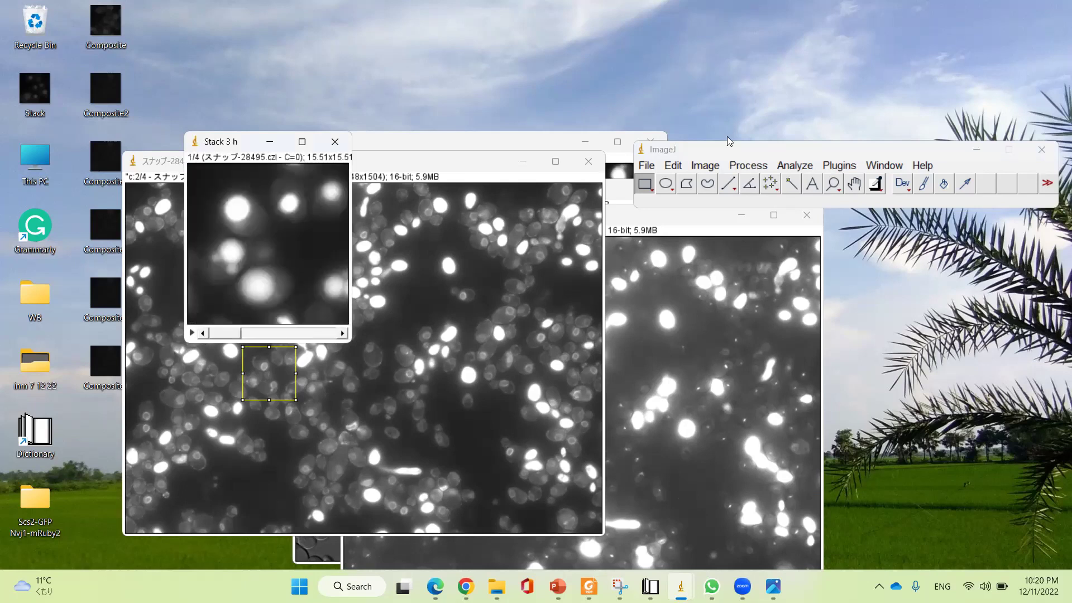
Copy the cropped stack's C=0 slice to the system clipboard and paste it onto slide 13 in PowerPoint.
{"action": "left_click", "coordinate": [673, 166]}
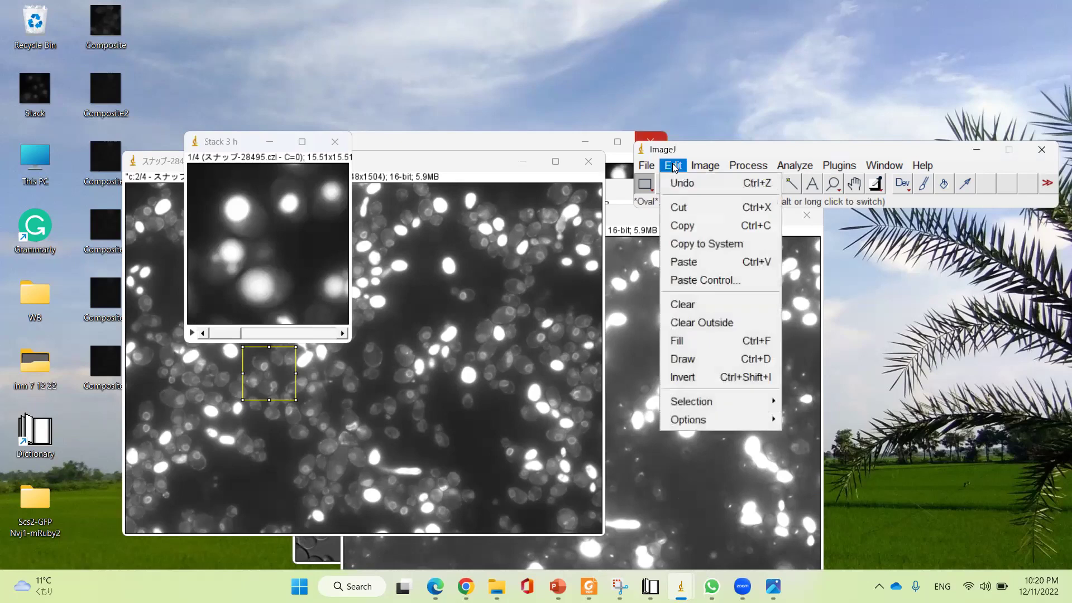
{"action": "left_click", "coordinate": [705, 246]}
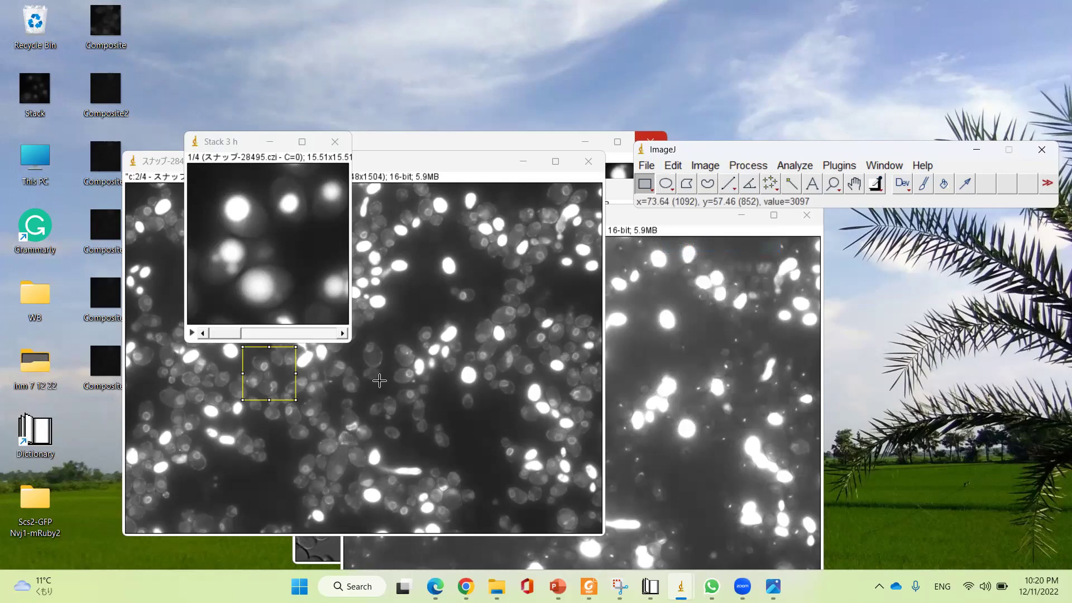
{"action": "left_click", "coordinate": [558, 587]}
{"action": "left_click", "coordinate": [598, 215]}
{"action": "key", "text": "ctrl+v"}
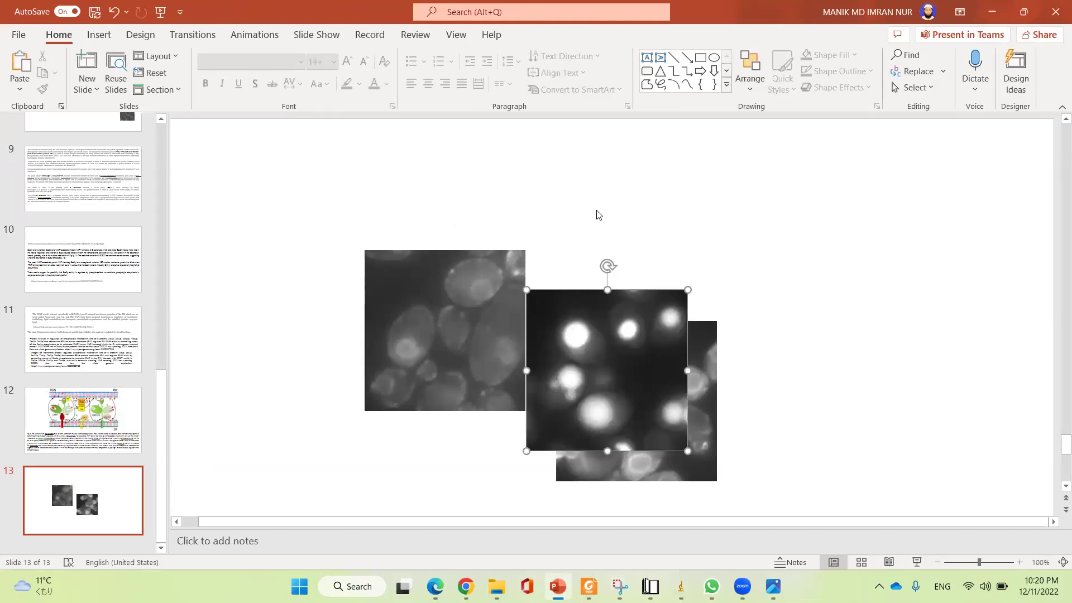
Move the pasted C=0 picture up and to the right, clear of the other cell images, and close the design suggestions.
{"action": "left_click_drag", "start_coordinate": [631, 296], "coordinate": [732, 166]}
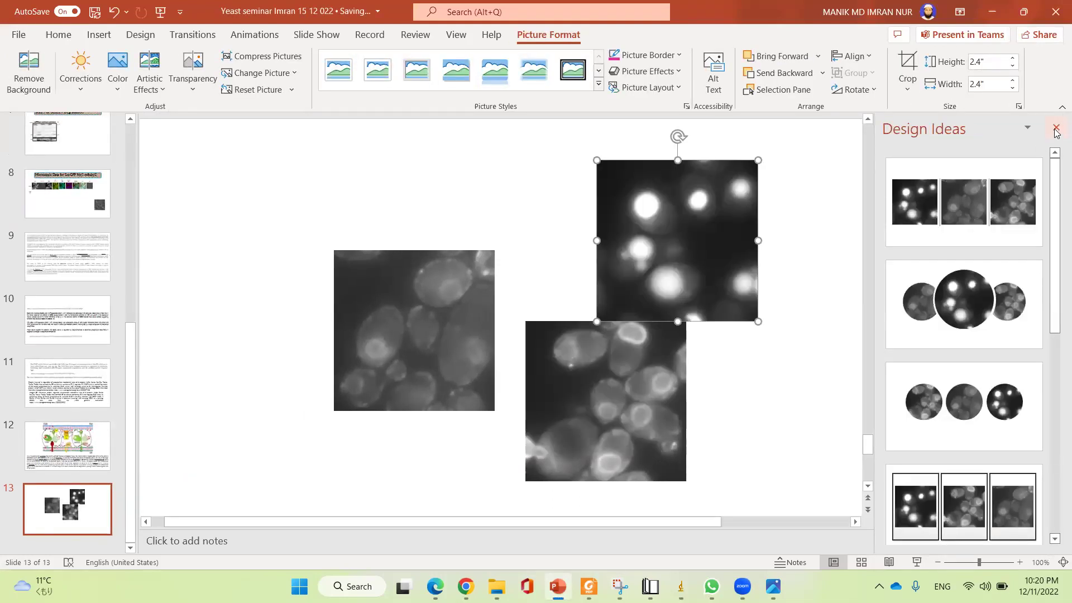
{"action": "left_click", "coordinate": [1056, 127]}
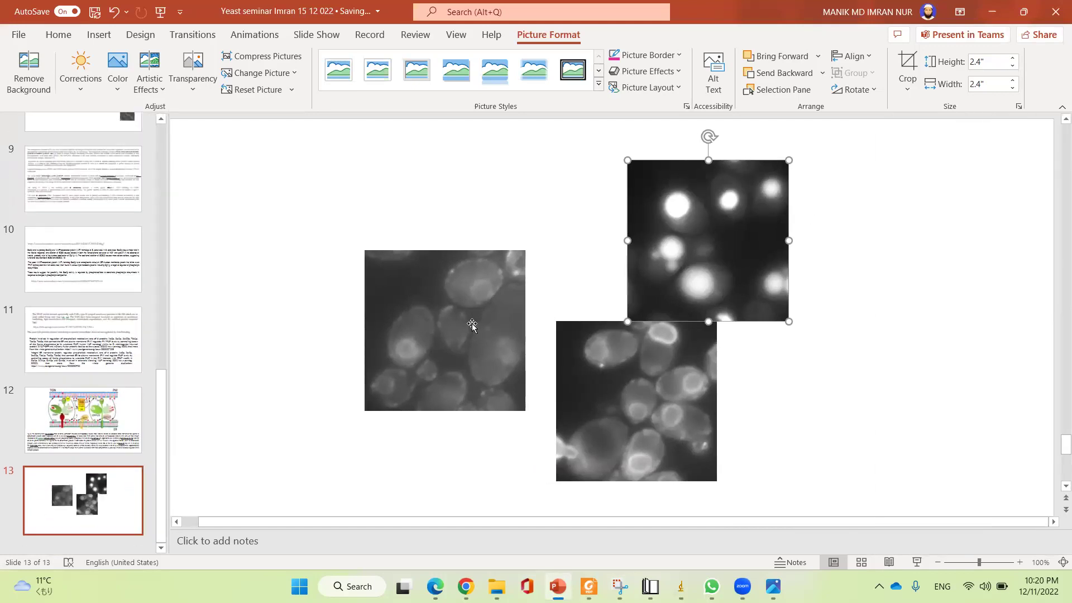
{"action": "left_click", "coordinate": [808, 414]}
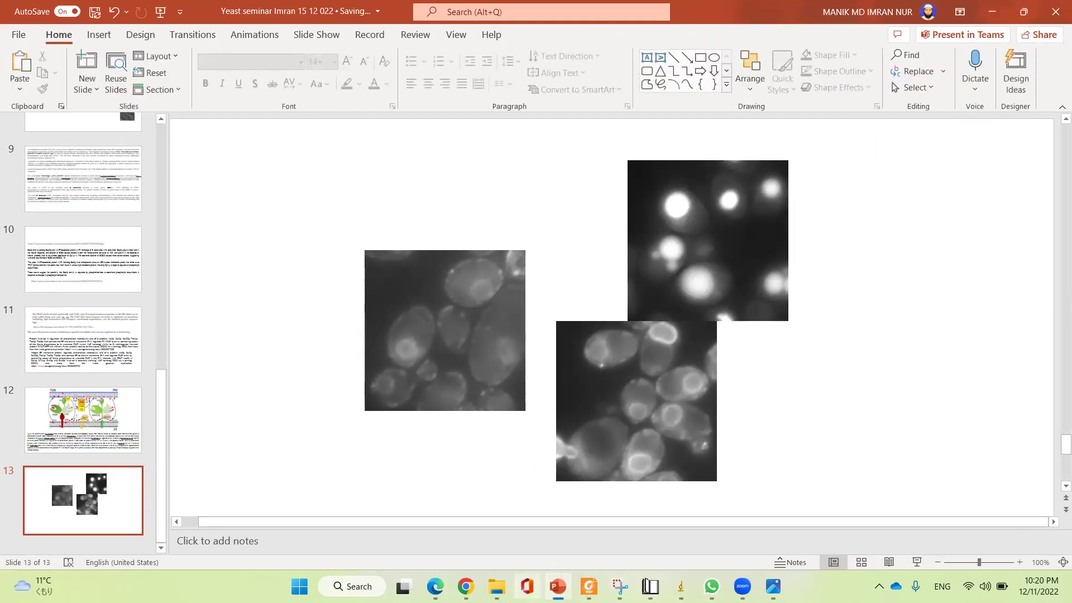
Copy the C=1 slice of the ImageJ Stack 3 h image to the system clipboard and paste it onto slide 13 in PowerPoint.
{"action": "mouse_move", "coordinate": [558, 587]}
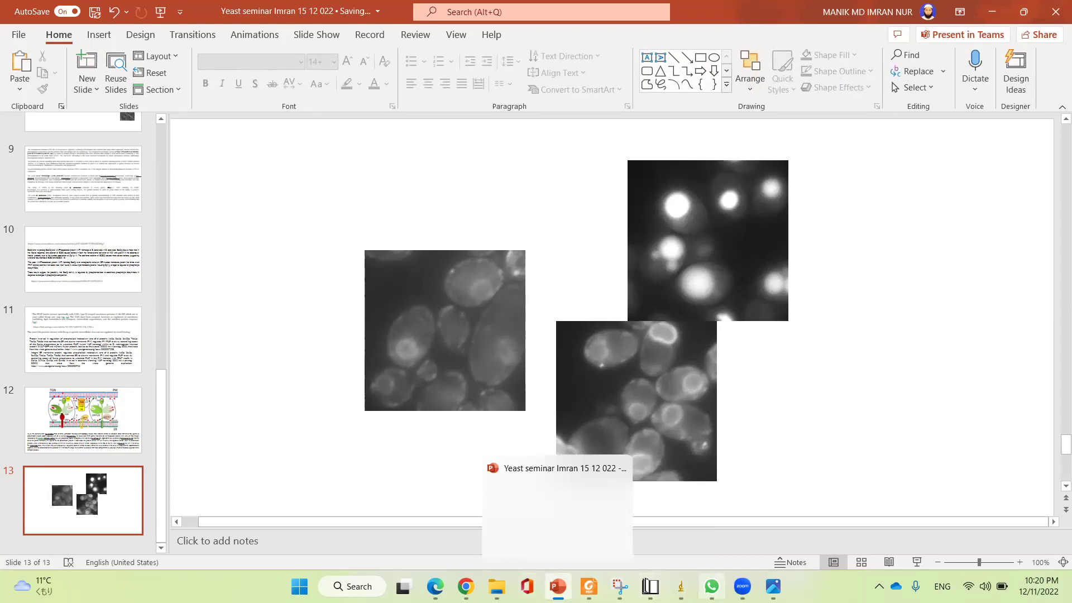
{"action": "mouse_move", "coordinate": [681, 588]}
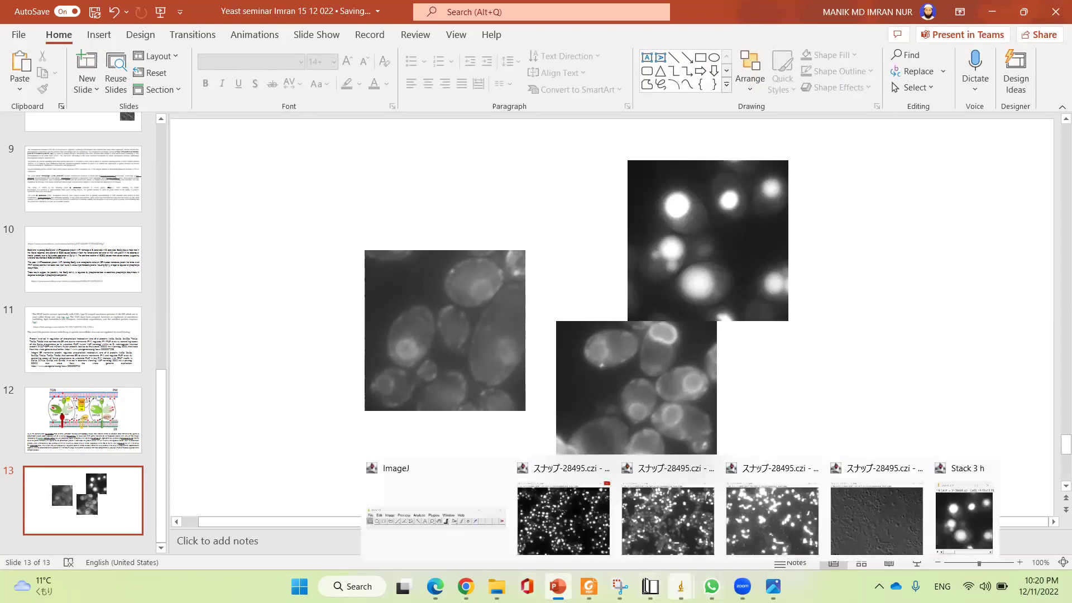
{"action": "left_click", "coordinate": [964, 522]}
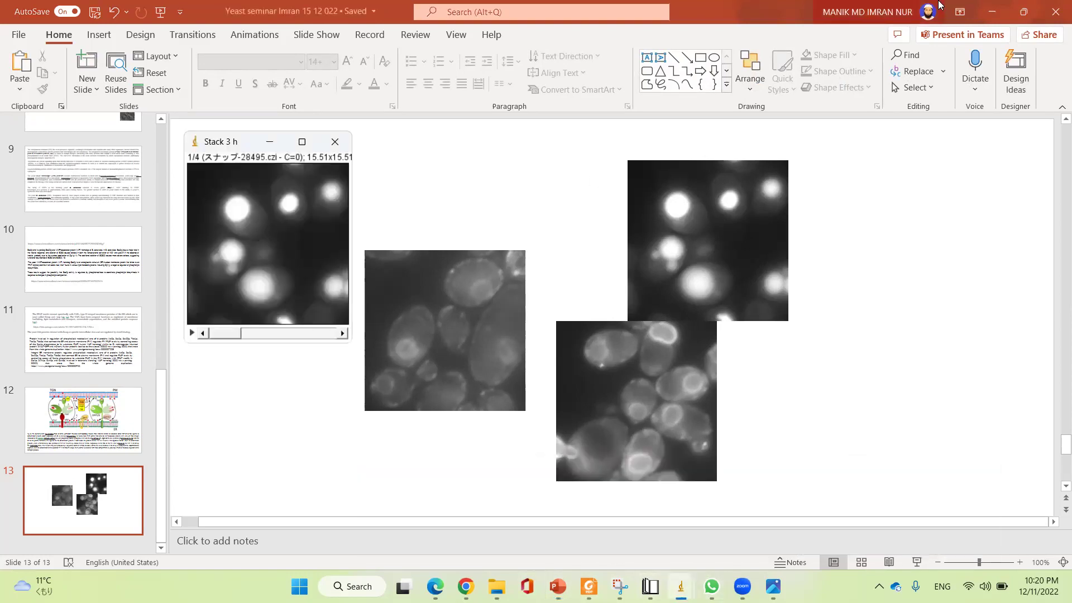
{"action": "left_click", "coordinate": [993, 12]}
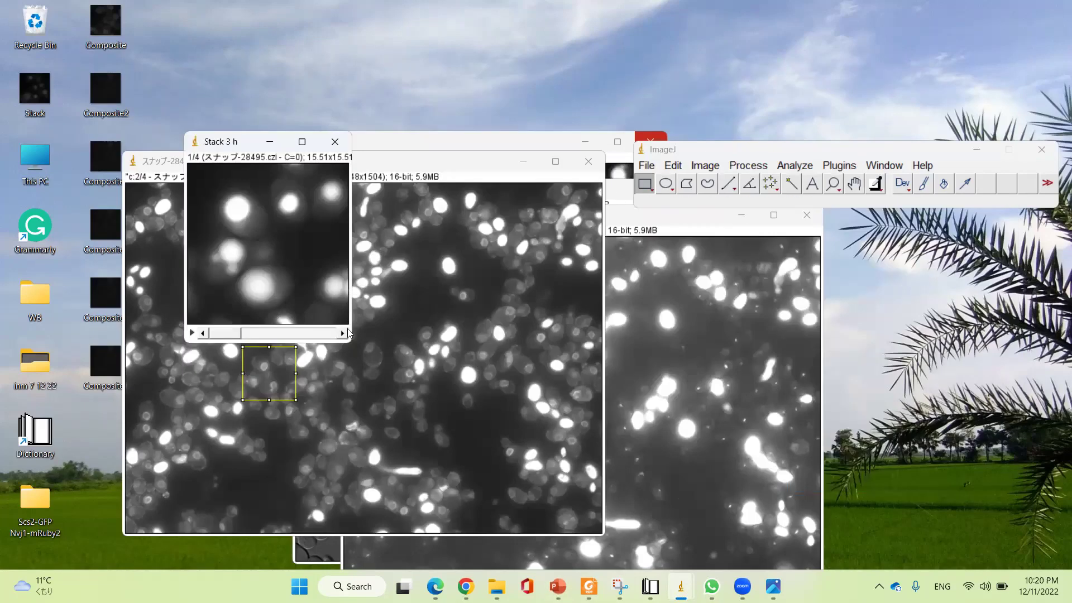
{"action": "left_click", "coordinate": [342, 333]}
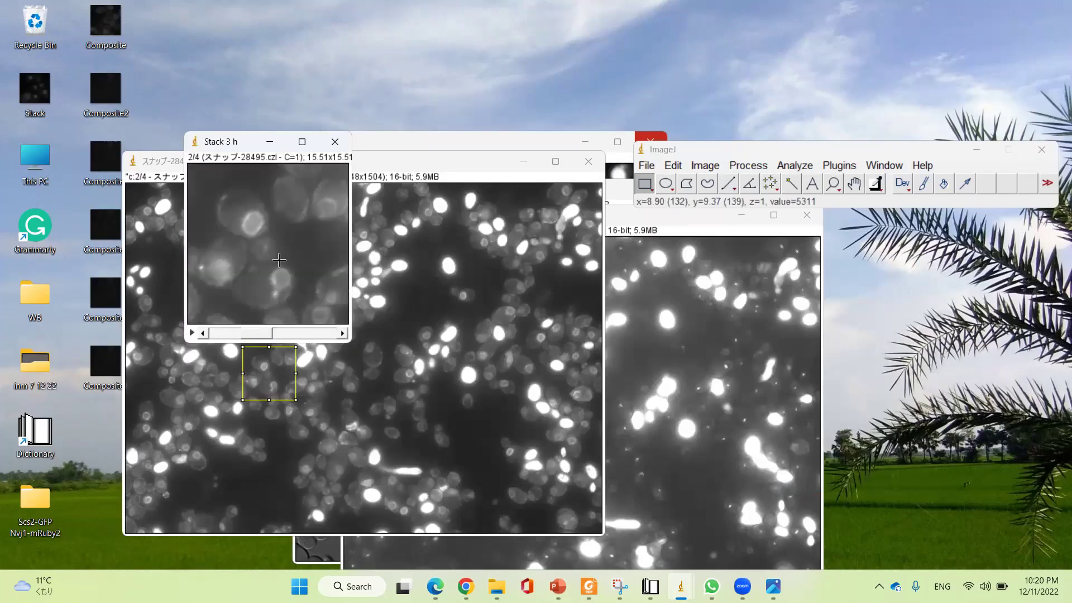
{"action": "left_click", "coordinate": [673, 165]}
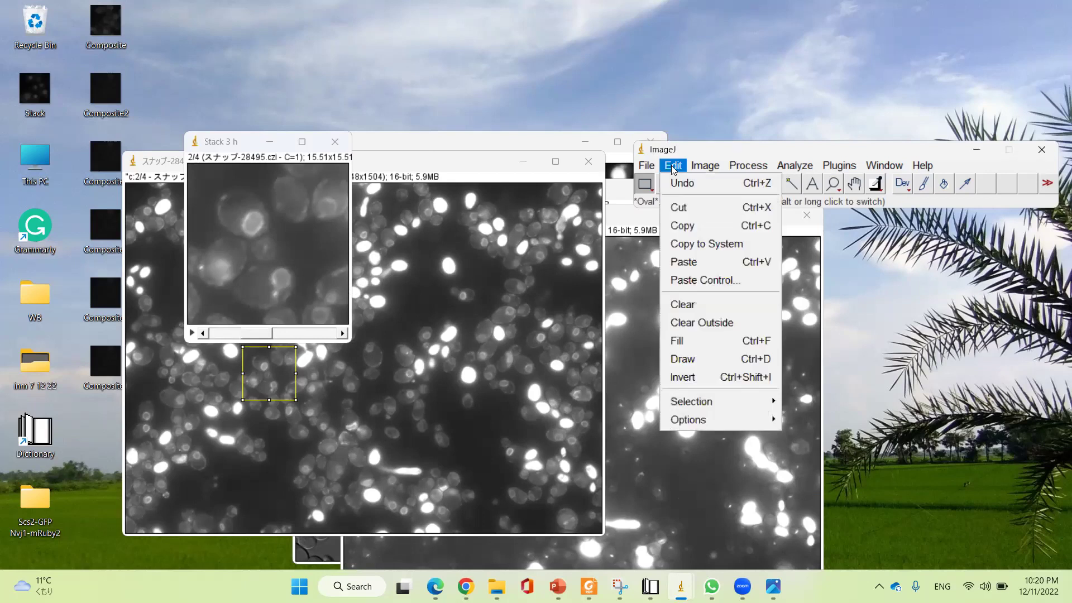
{"action": "left_click", "coordinate": [707, 244]}
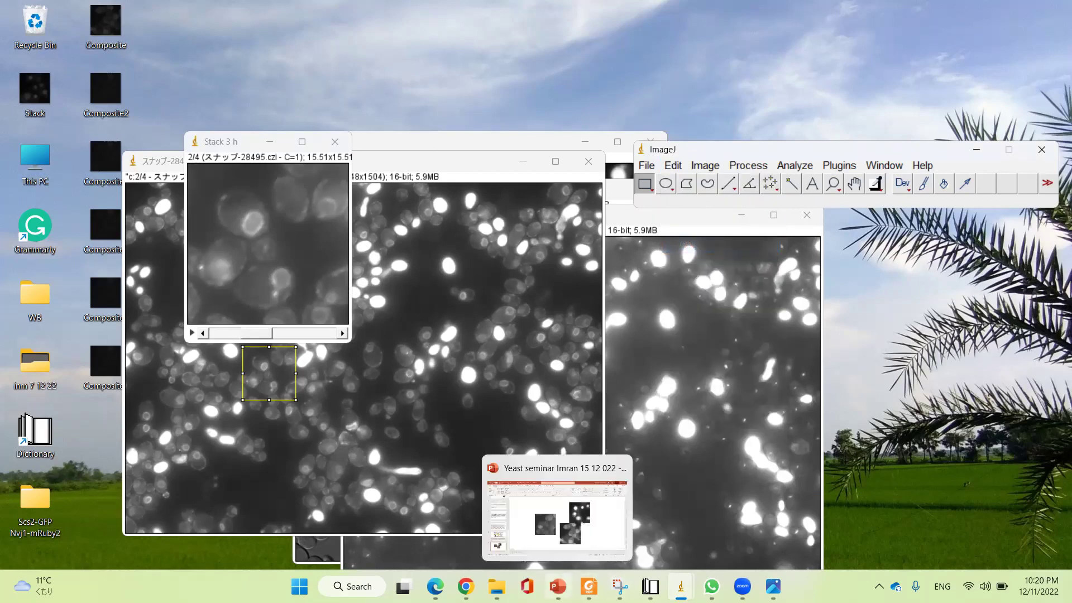
{"action": "left_click", "coordinate": [575, 500]}
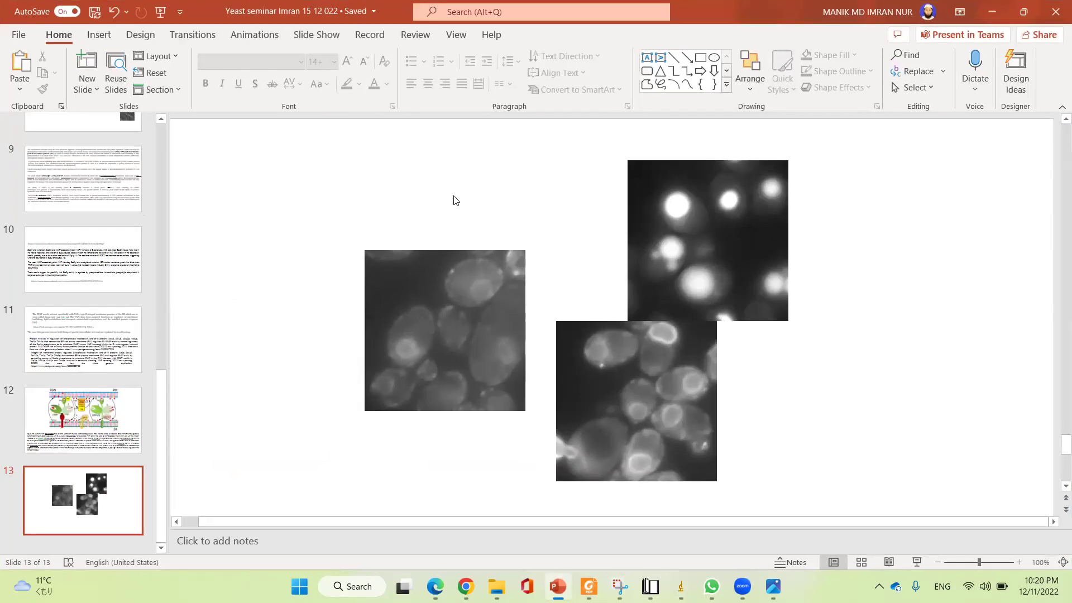
{"action": "key", "text": "ctrl+v"}
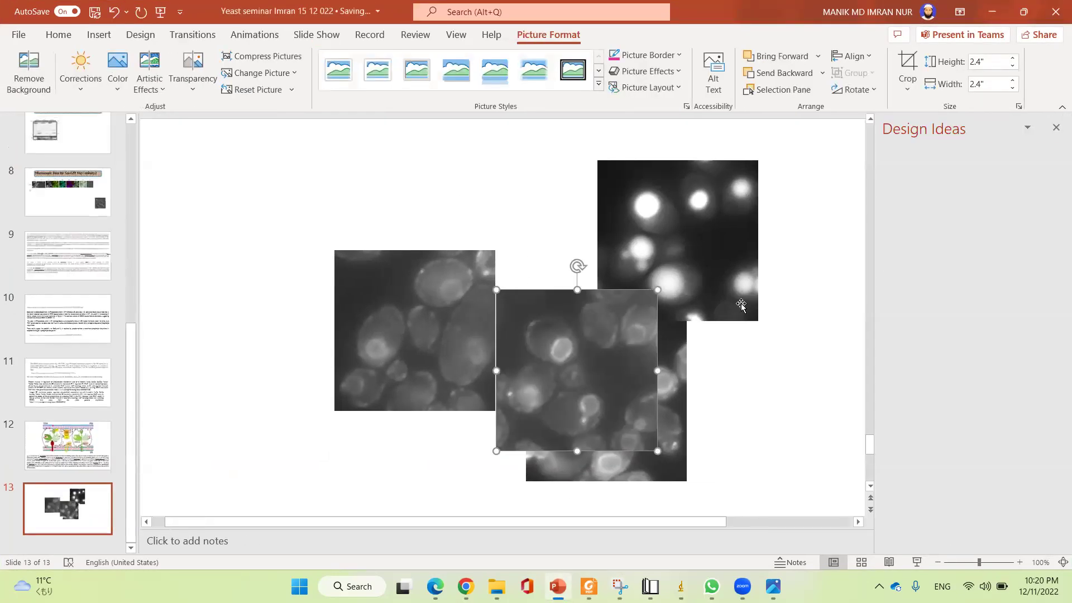
Move the pasted C=1 picture to the right of the C=0 picture and close the design suggestions.
{"action": "left_click_drag", "start_coordinate": [591, 322], "coordinate": [739, 306]}
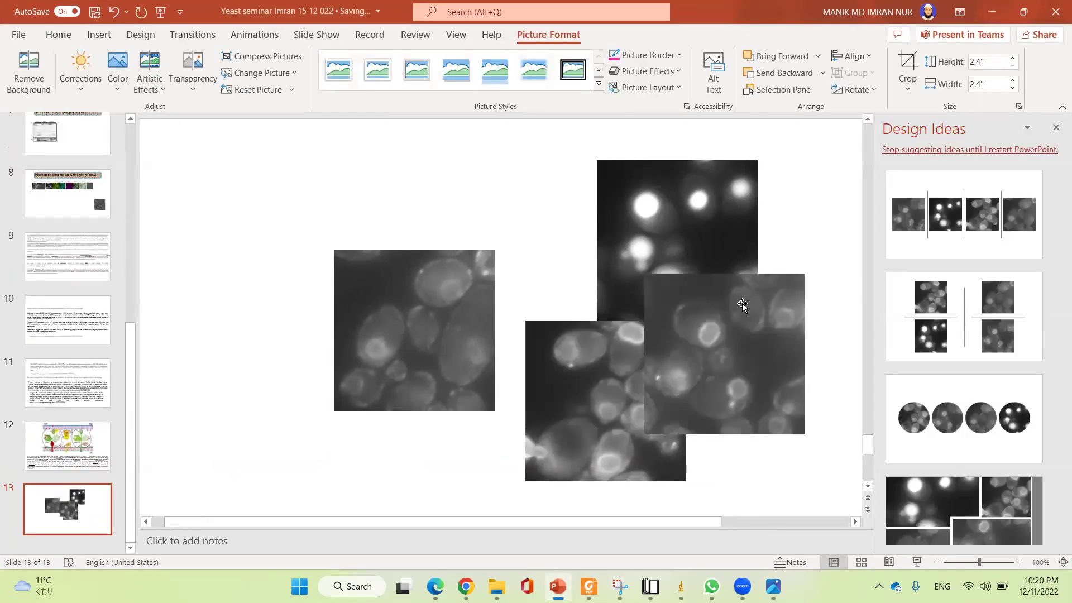
{"action": "left_click", "coordinate": [1054, 128]}
{"action": "left_click_drag", "start_coordinate": [760, 326], "coordinate": [893, 216]}
Paste the remaining C=2 and C=3 slices onto slide 13 and spread the overlapping cell pictures apart.
{"action": "key", "text": "ctrl+v"}
{"action": "left_click", "coordinate": [445, 331]}
{"action": "left_click_drag", "start_coordinate": [445, 331], "coordinate": [272, 263]}
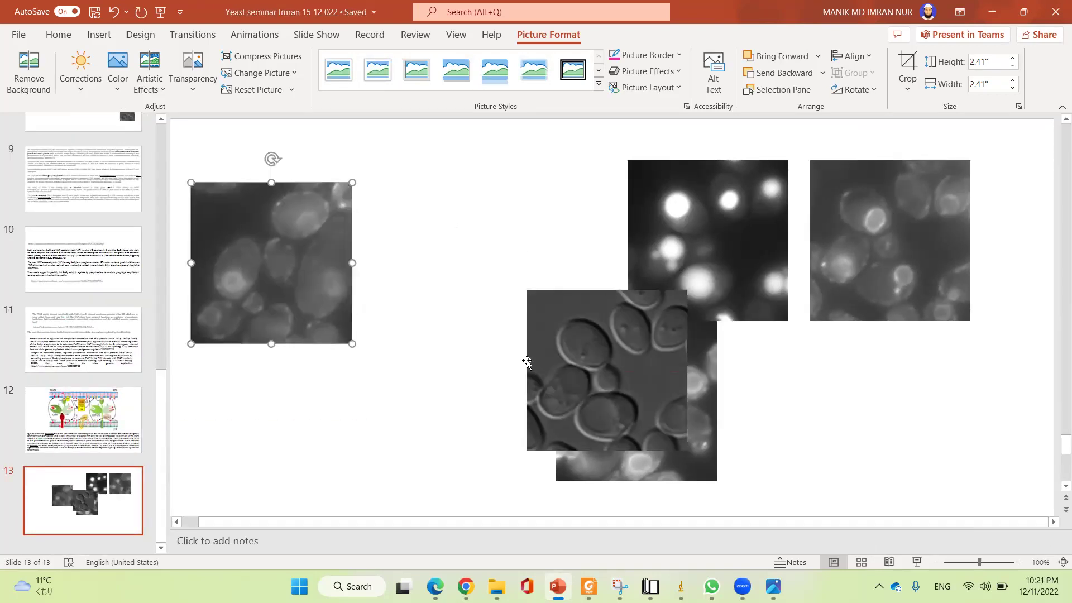
{"action": "left_click_drag", "start_coordinate": [527, 360], "coordinate": [405, 272]}
{"action": "left_click", "coordinate": [662, 393]}
{"action": "left_click_drag", "start_coordinate": [662, 393], "coordinate": [902, 432]}
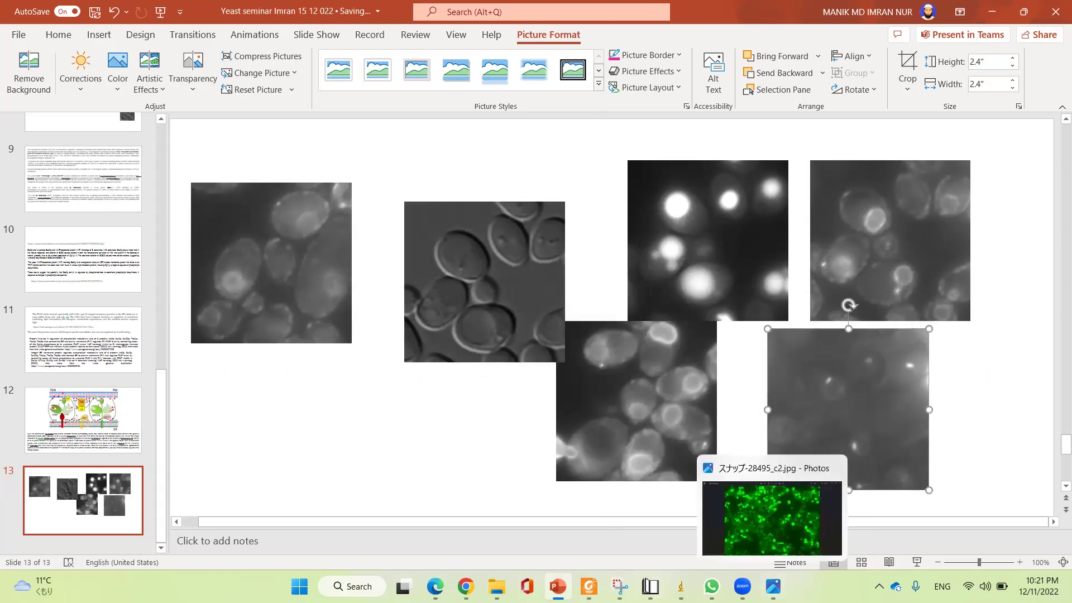
Switch to the Stack 3 h image in ImageJ, go back to its C=0 slice and clear PowerPoint out of view.
{"action": "mouse_move", "coordinate": [681, 586]}
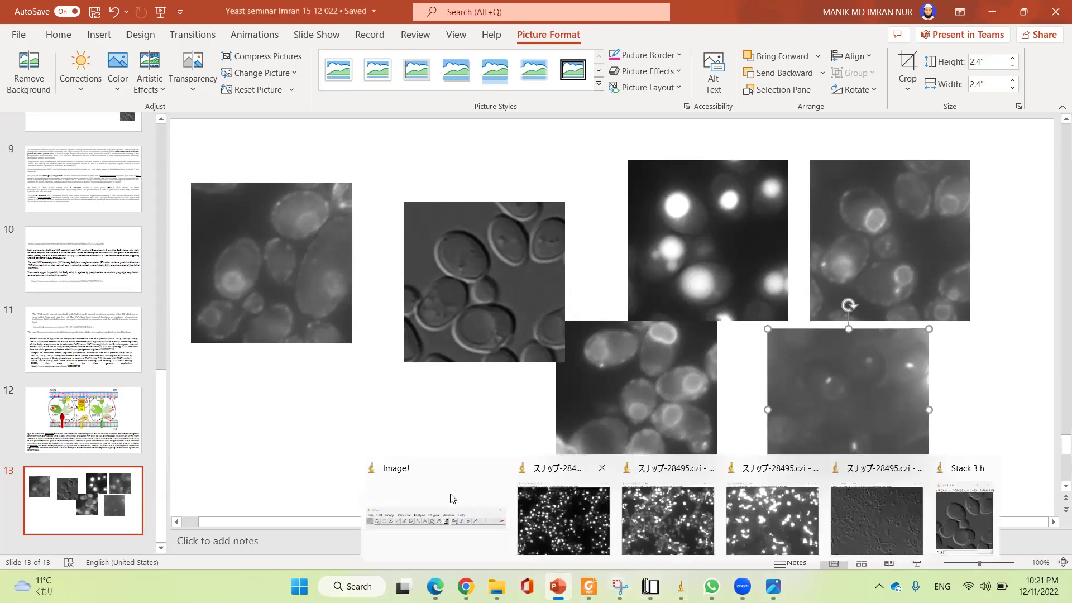
{"action": "left_click", "coordinate": [953, 522]}
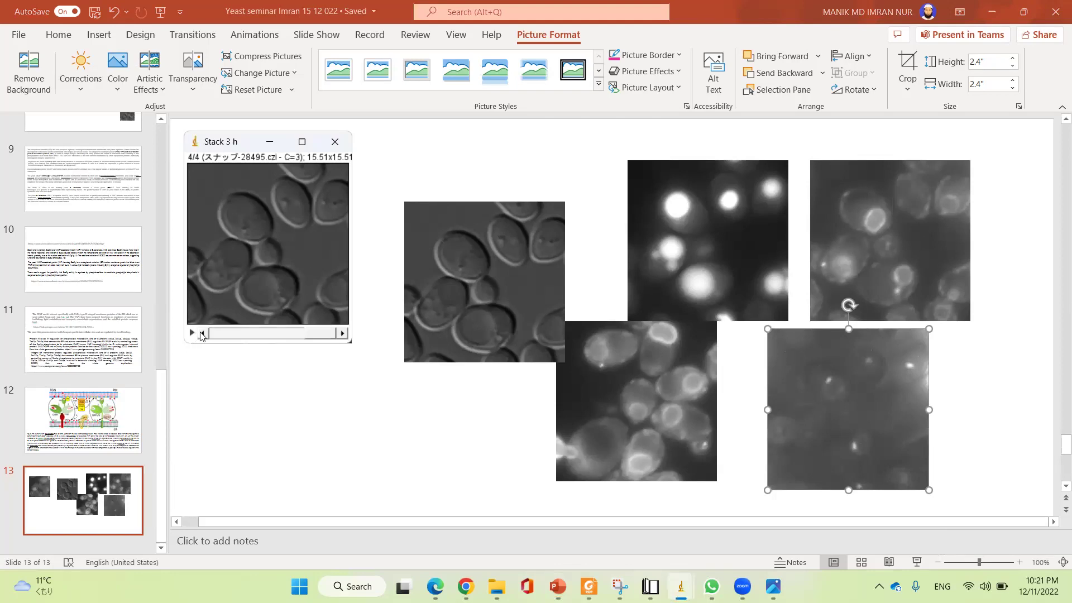
{"action": "left_click", "coordinate": [204, 335]}
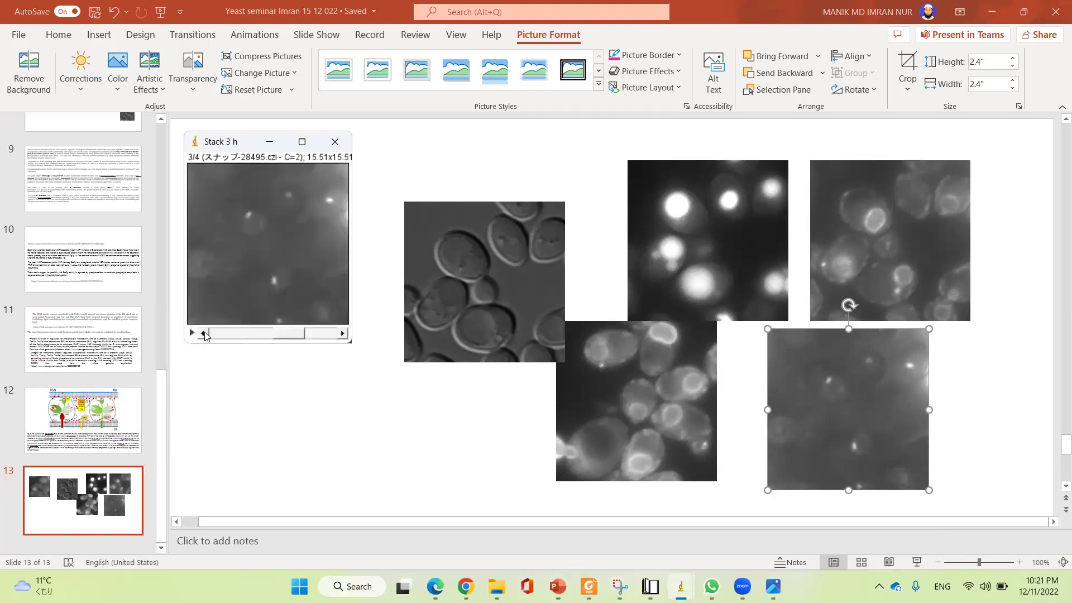
{"action": "left_click", "coordinate": [203, 334]}
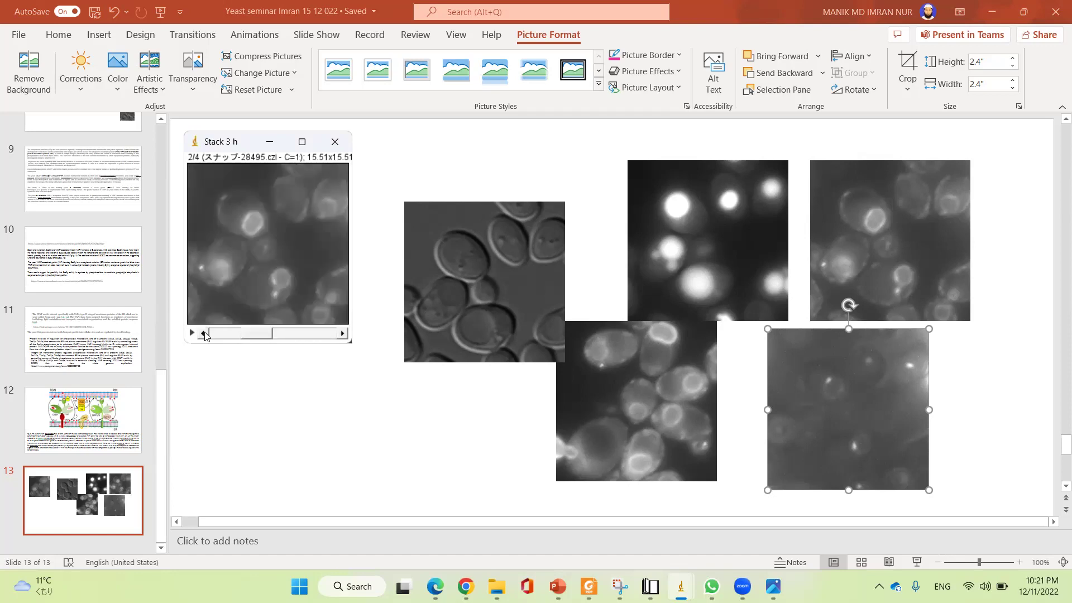
{"action": "left_click", "coordinate": [203, 334]}
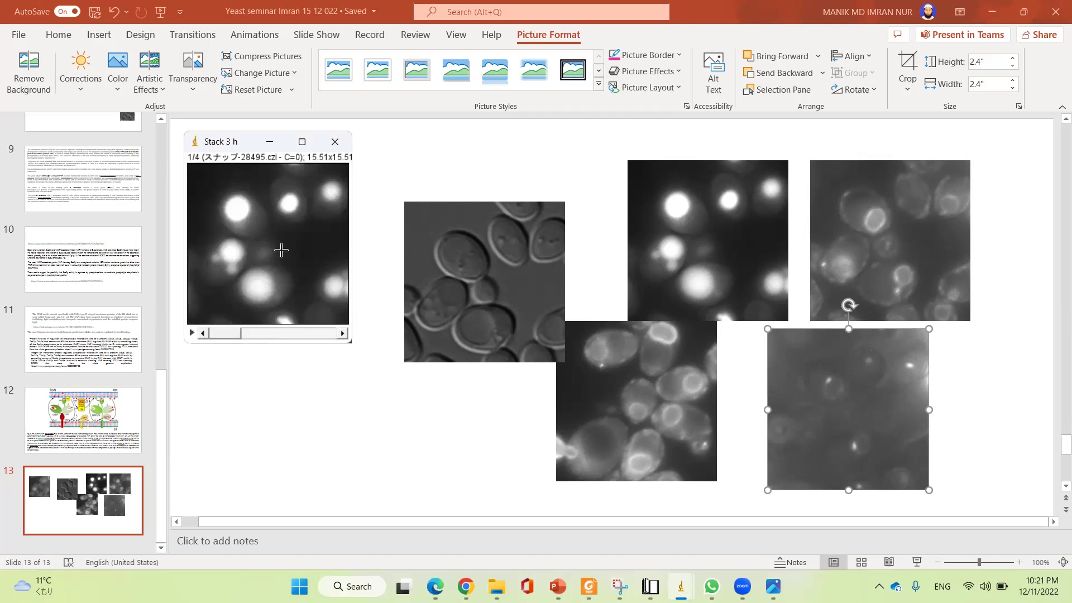
{"action": "left_click", "coordinate": [270, 142]}
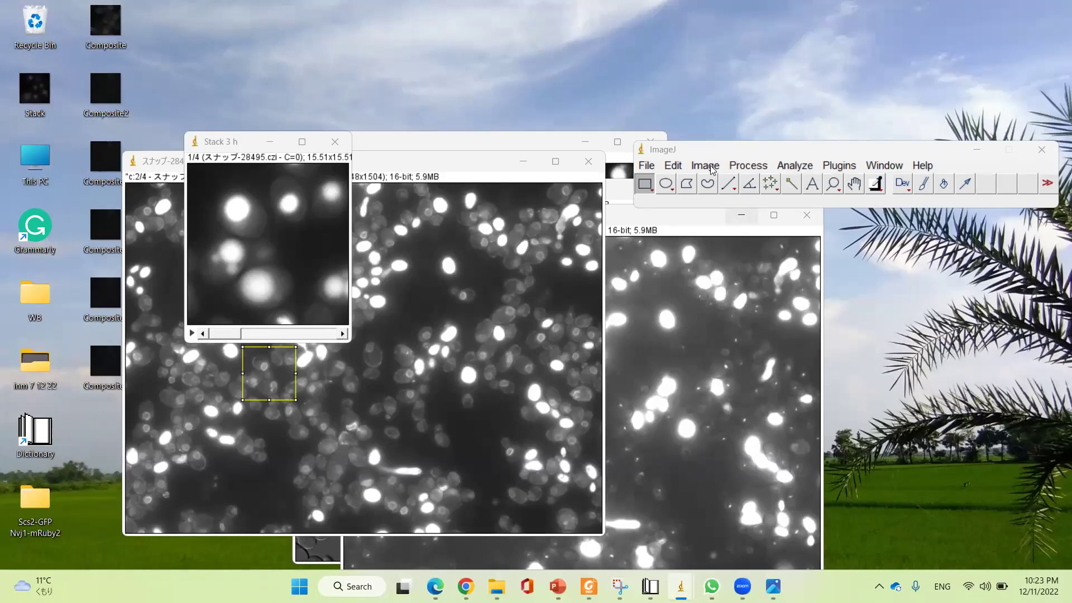
Add a white horizontal 5 µm scale bar, 4 pixels thick, to the stack's lower right as an overlay with hidden text.
{"action": "left_click", "coordinate": [793, 167]}
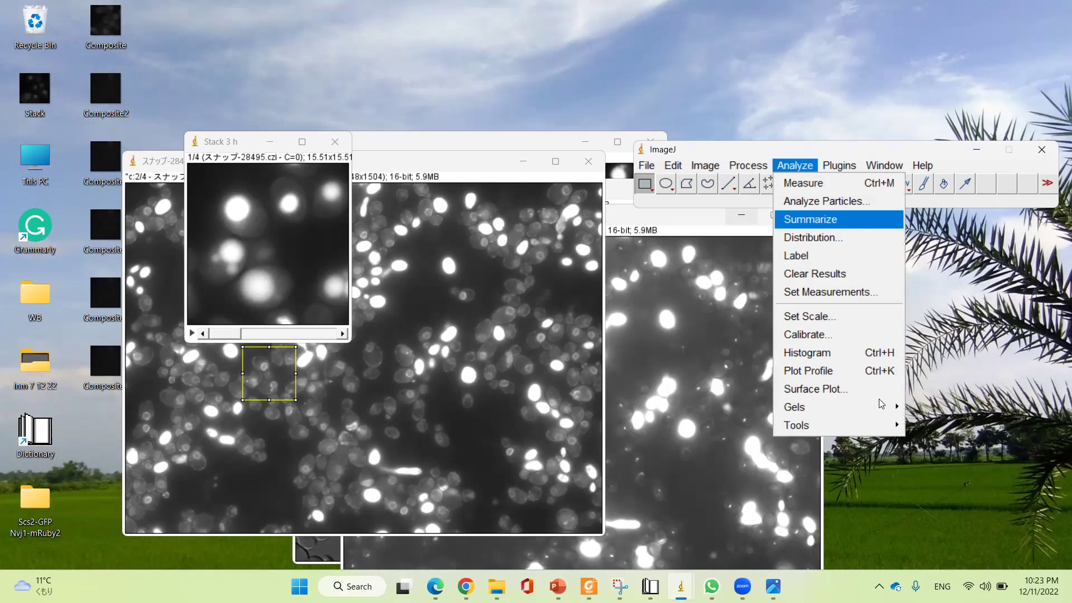
{"action": "mouse_move", "coordinate": [878, 424]}
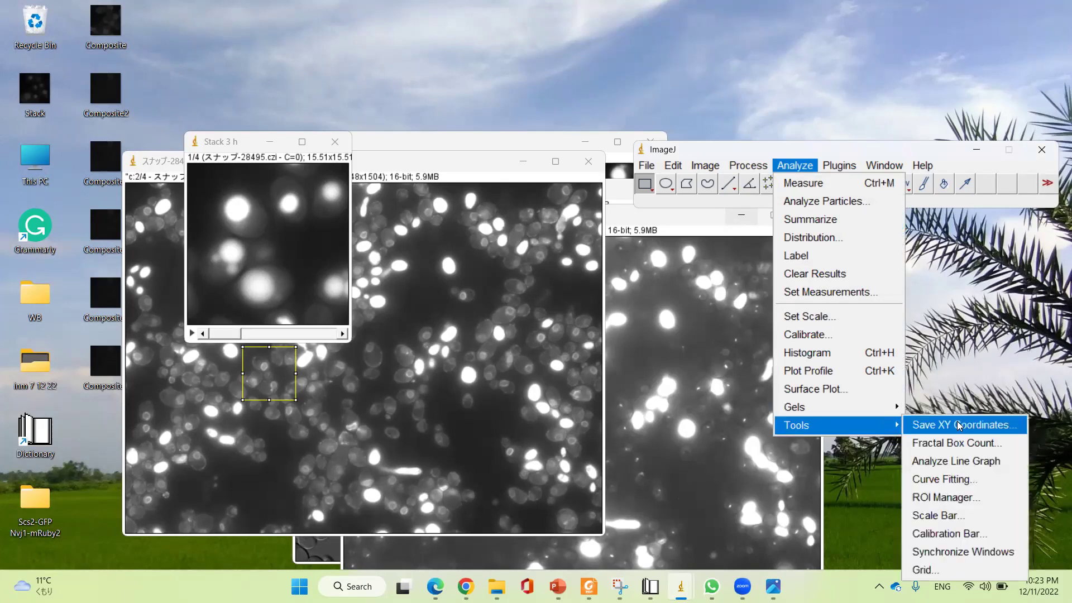
{"action": "left_click", "coordinate": [948, 517]}
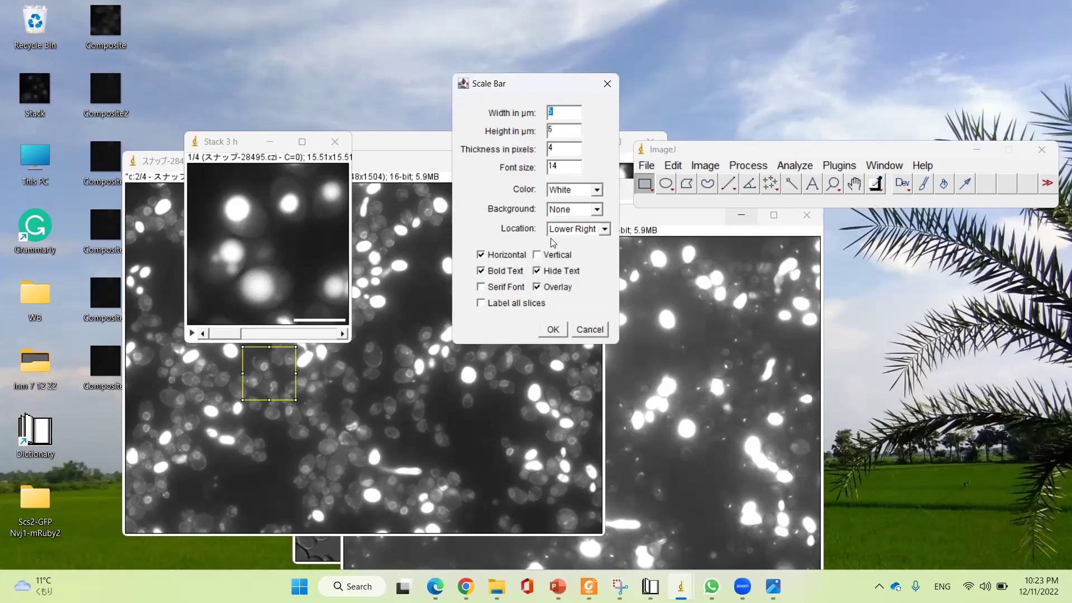
{"action": "left_click", "coordinate": [538, 272]}
{"action": "left_click", "coordinate": [537, 271]}
{"action": "left_click", "coordinate": [553, 330]}
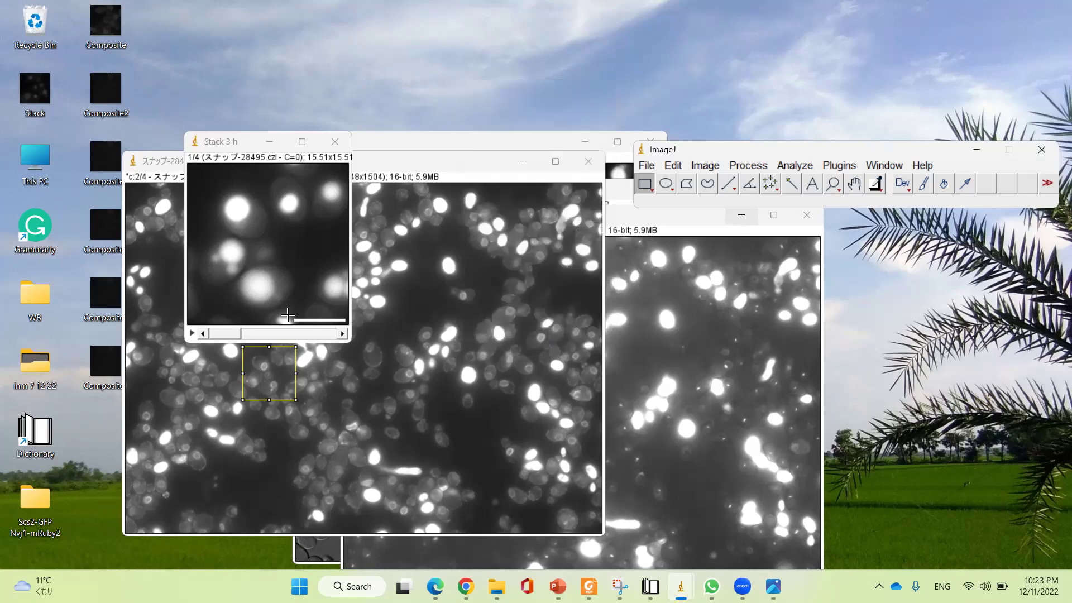
Copy the C=1 slice with its scale bar to the system clipboard and paste it onto slide 13 in PowerPoint.
{"action": "left_click", "coordinate": [343, 334]}
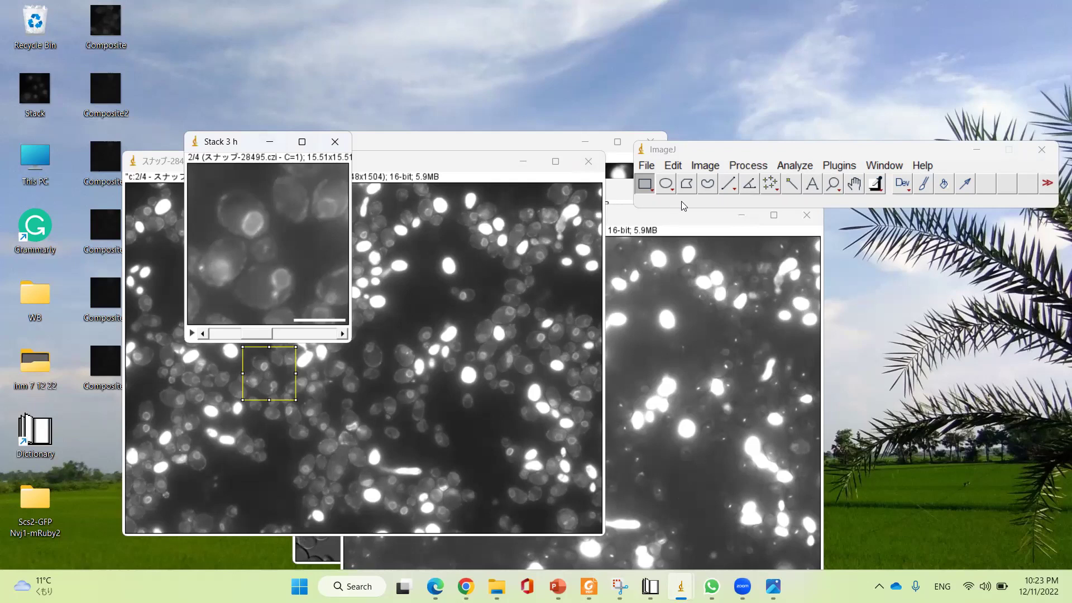
{"action": "left_click", "coordinate": [673, 166]}
{"action": "left_click", "coordinate": [704, 244]}
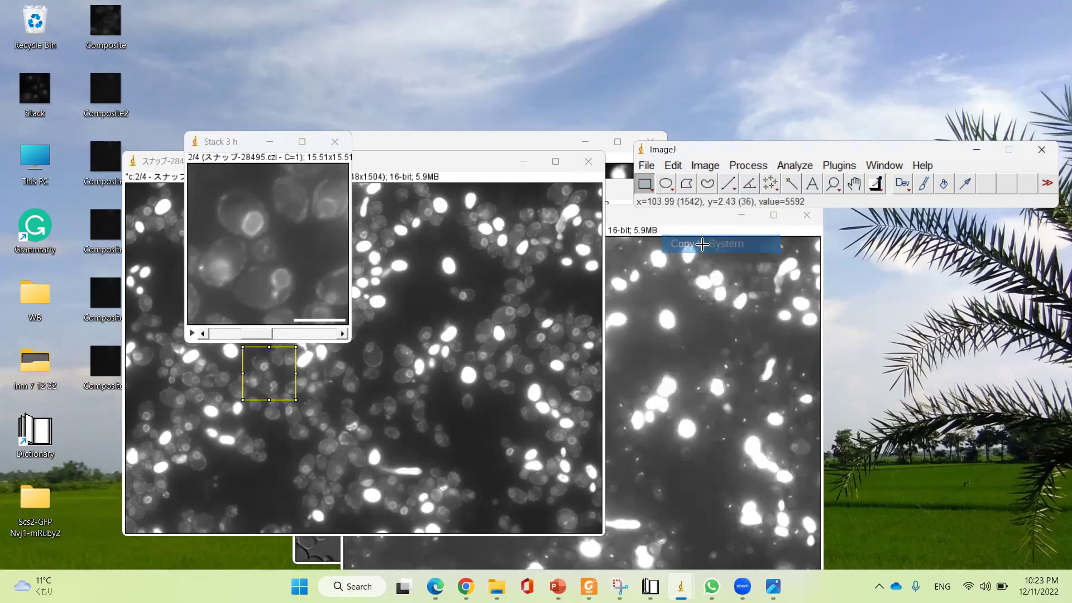
{"action": "left_click", "coordinate": [548, 528]}
{"action": "left_click", "coordinate": [386, 444]}
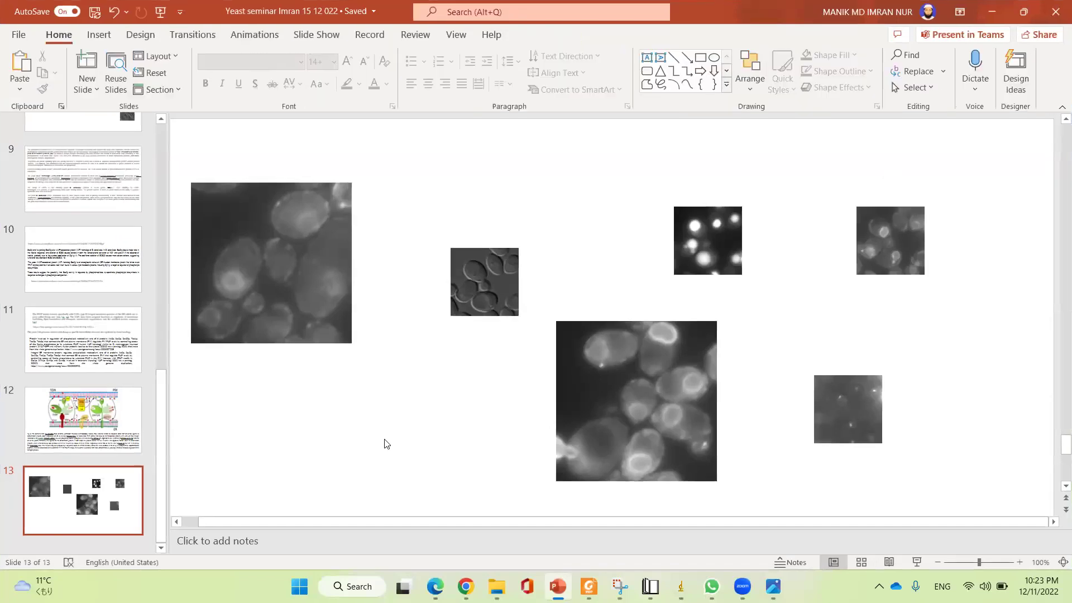
{"action": "key", "text": "ctrl+v"}
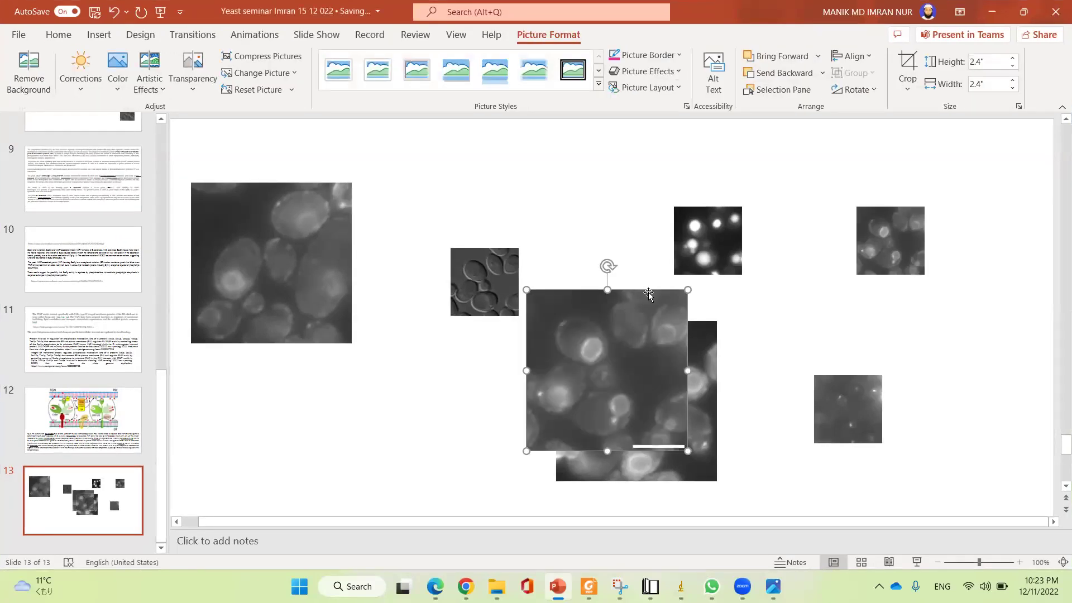
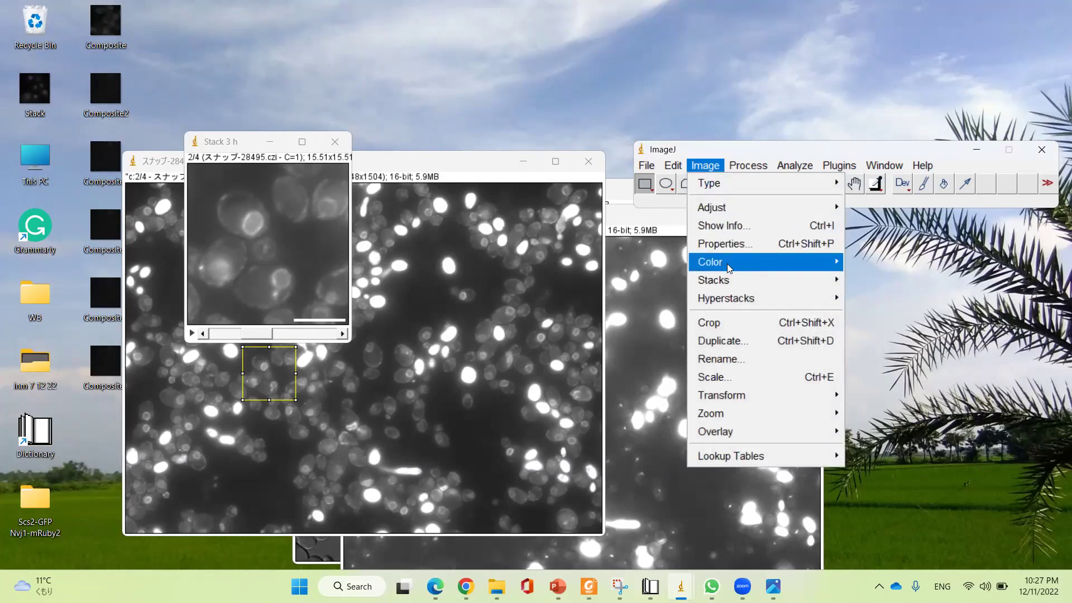
{"action": "mouse_move", "coordinate": [727, 264]}
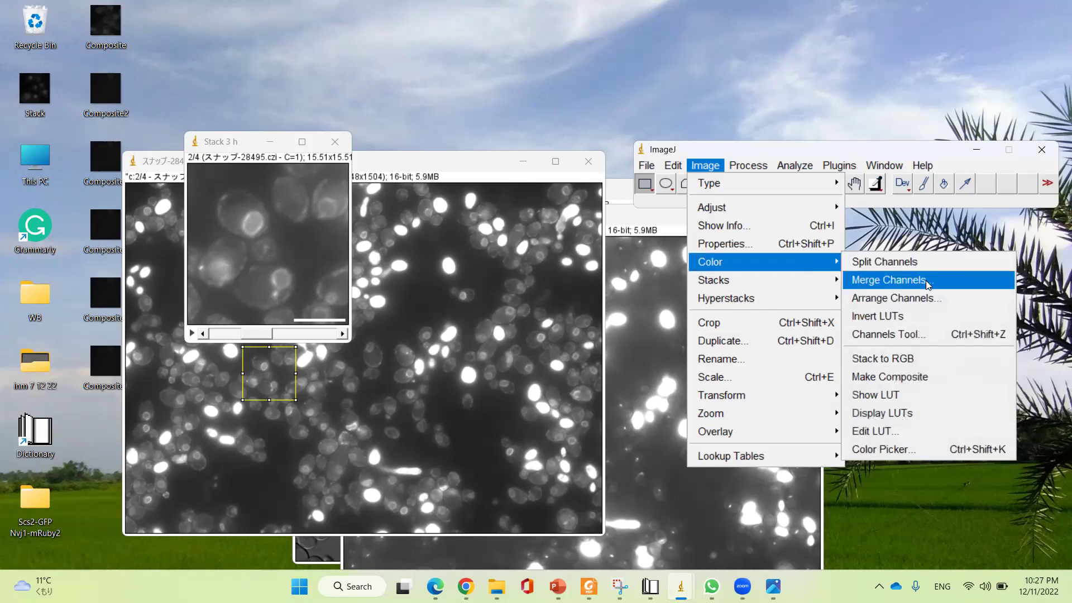
{"action": "left_click", "coordinate": [925, 281]}
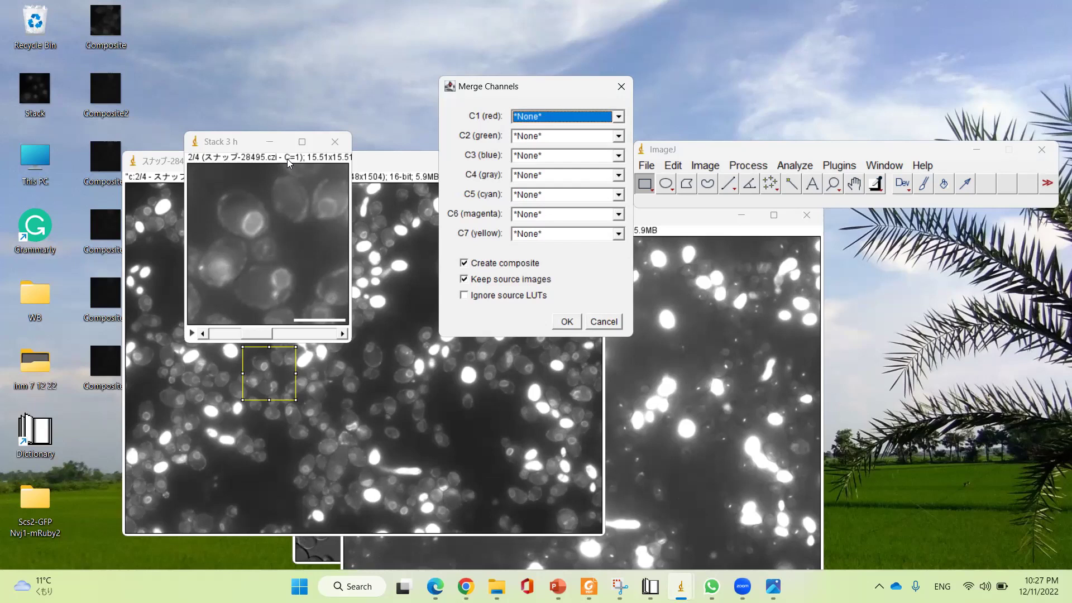
{"action": "left_click", "coordinate": [603, 321]}
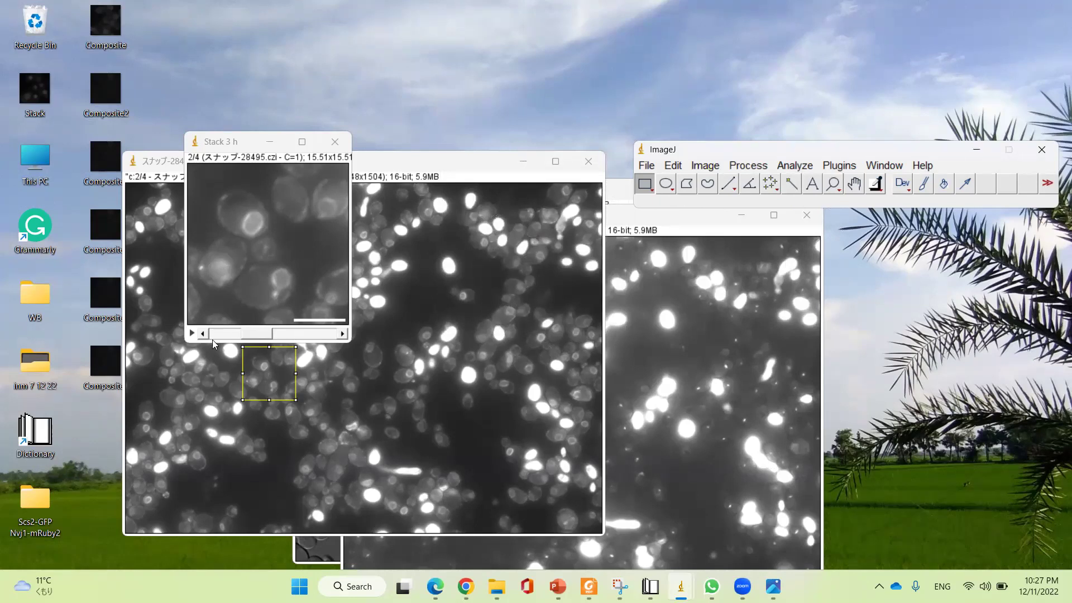
Page through the Stack 3 h slices to check the scale bar on each channel, and return to C=0.
{"action": "left_click", "coordinate": [202, 333]}
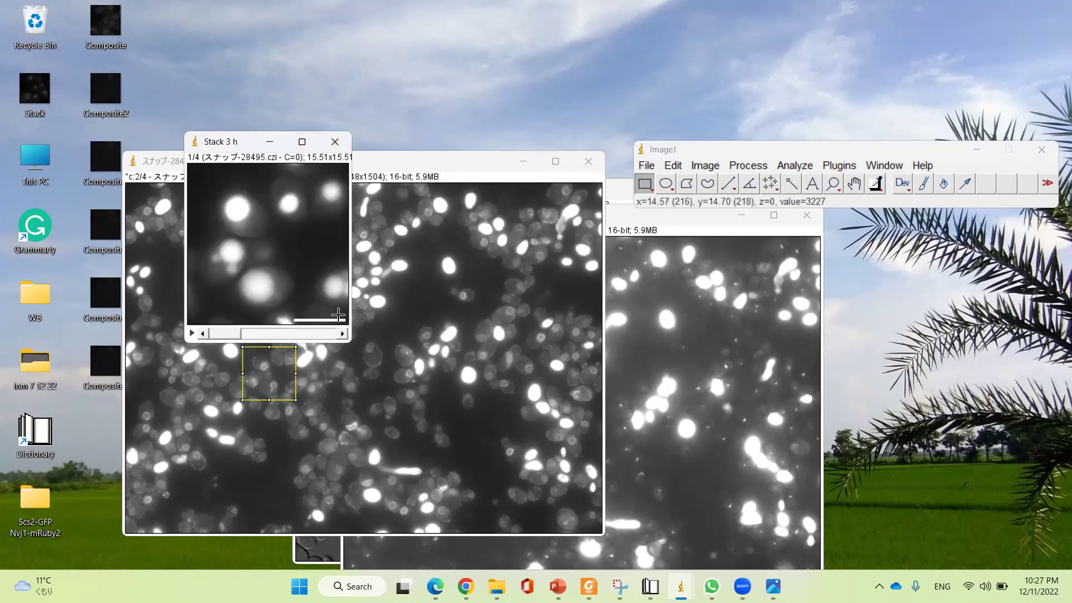
{"action": "left_click", "coordinate": [343, 333]}
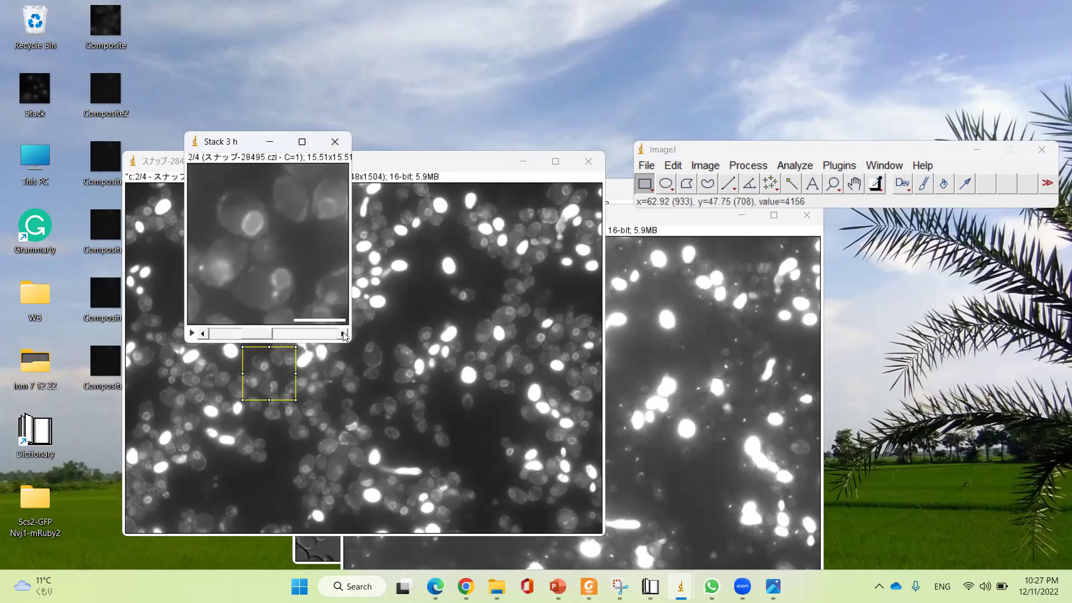
{"action": "left_click", "coordinate": [343, 334]}
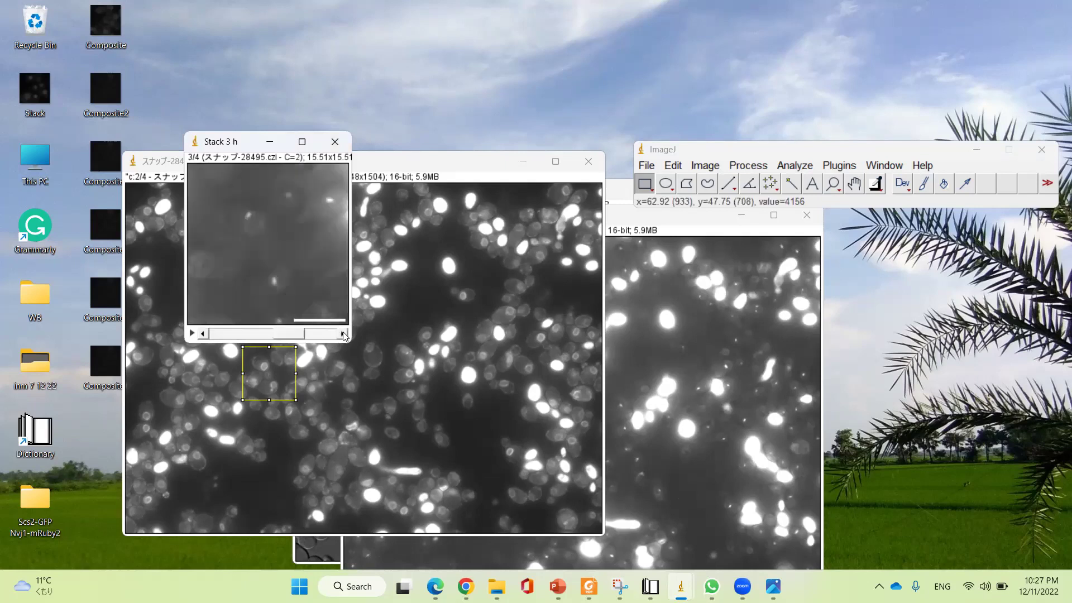
{"action": "left_click", "coordinate": [343, 334]}
{"action": "left_click", "coordinate": [205, 334]}
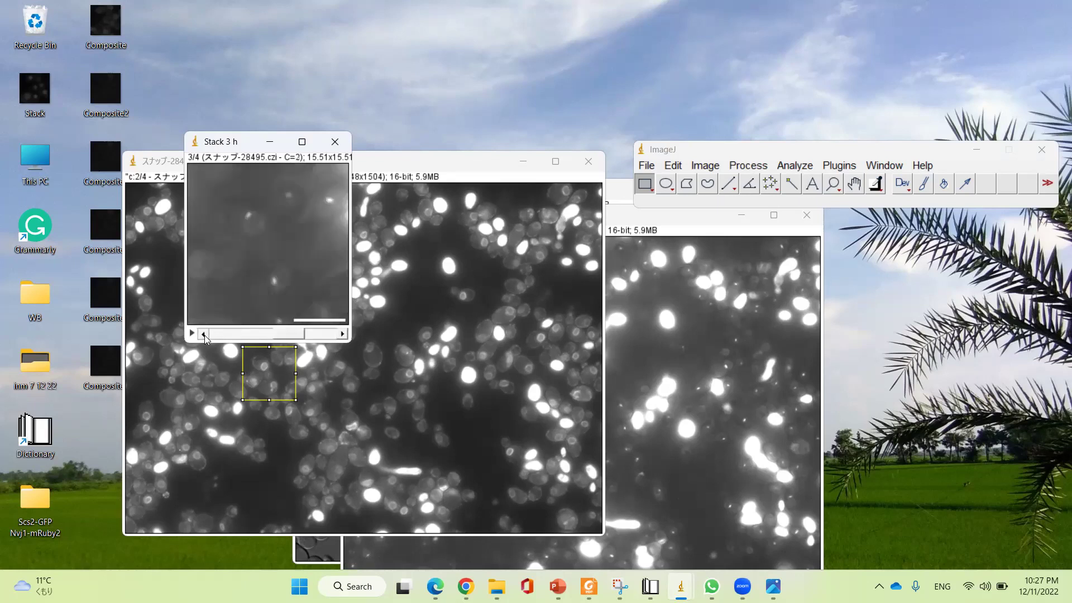
{"action": "left_click", "coordinate": [205, 334]}
{"action": "left_click", "coordinate": [204, 334]}
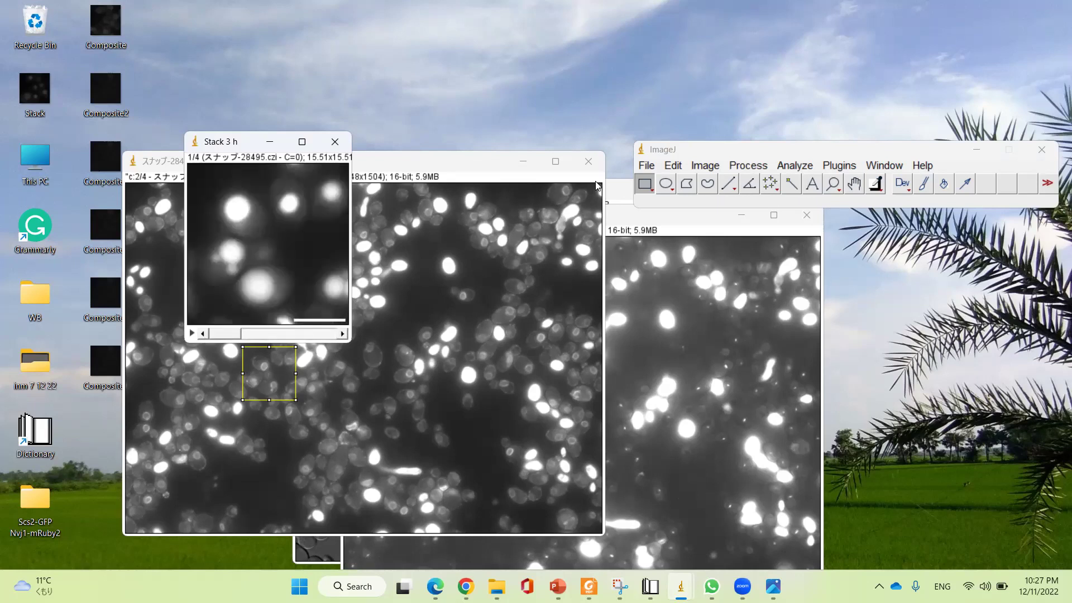
Merge the 28495 snap's C=2 image as red and C=1 image as green into a composite, keeping the source images.
{"action": "left_click", "coordinate": [705, 165]}
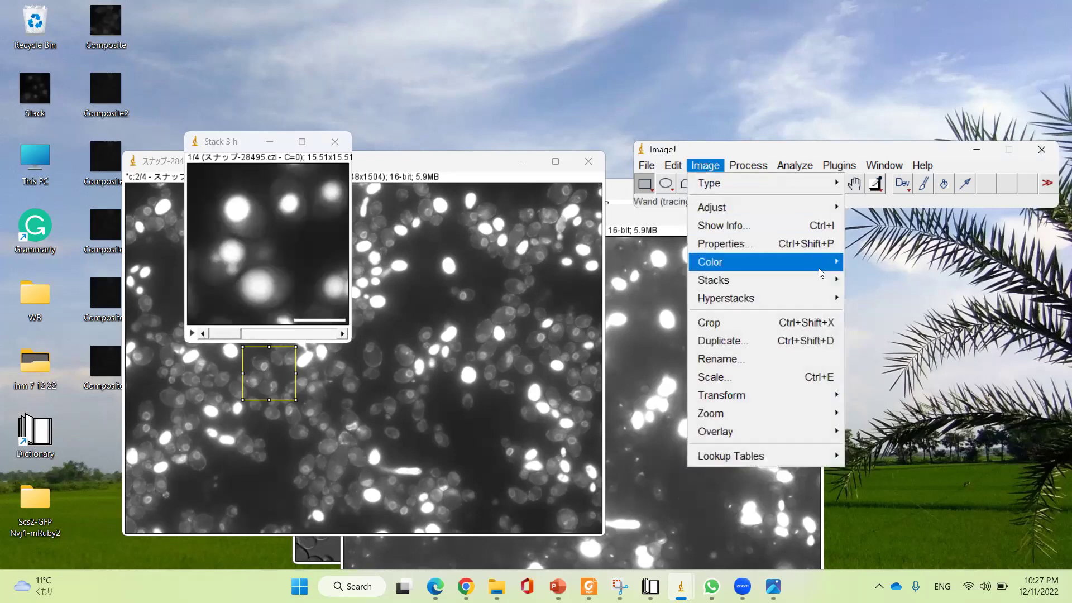
{"action": "left_click", "coordinate": [887, 279]}
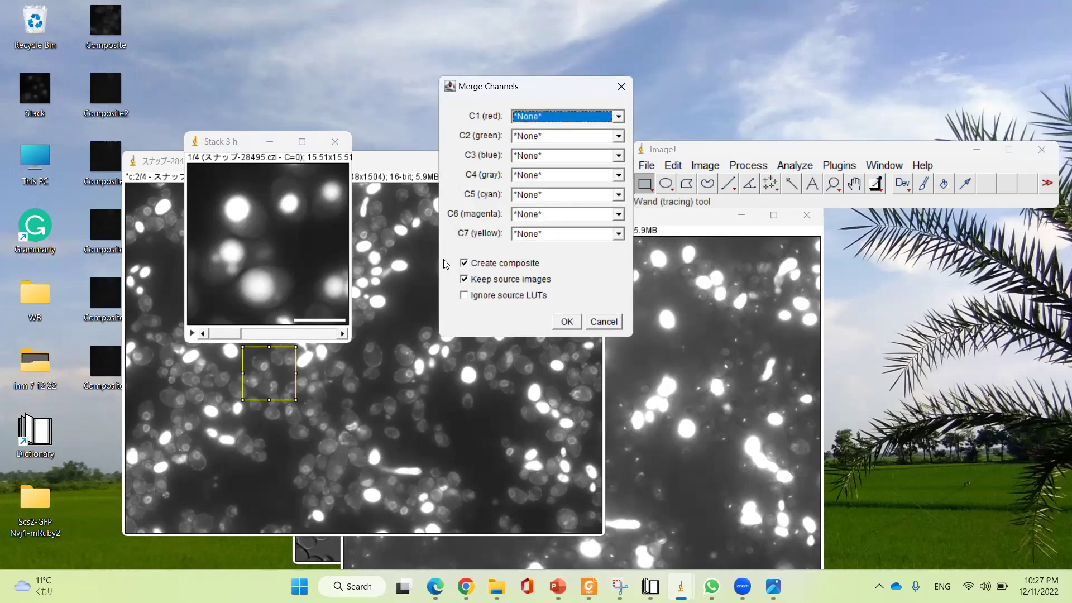
{"action": "left_click", "coordinate": [619, 117]}
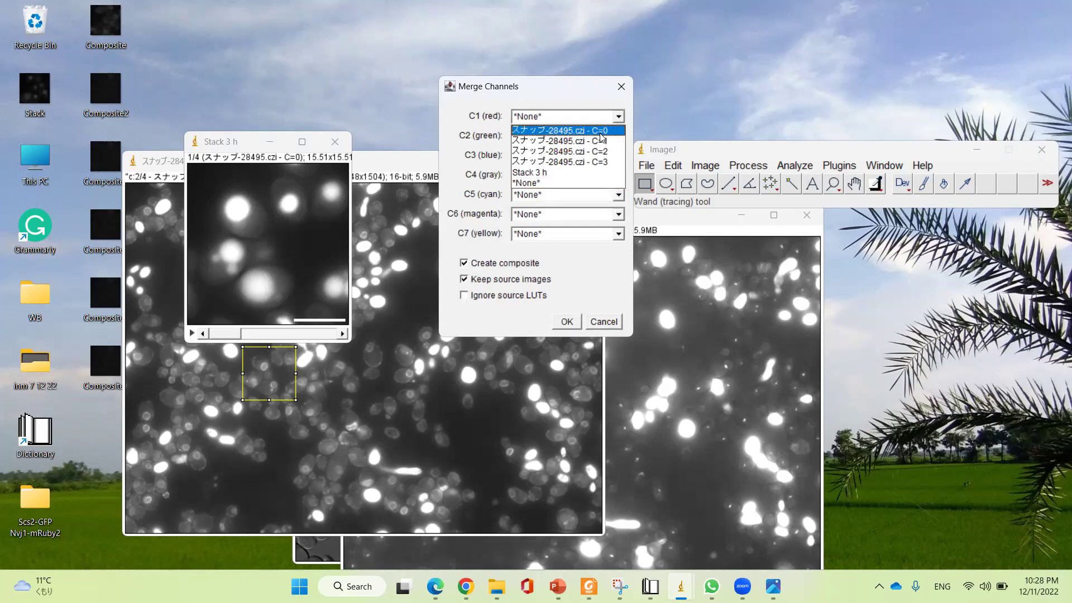
{"action": "left_click", "coordinate": [601, 156]}
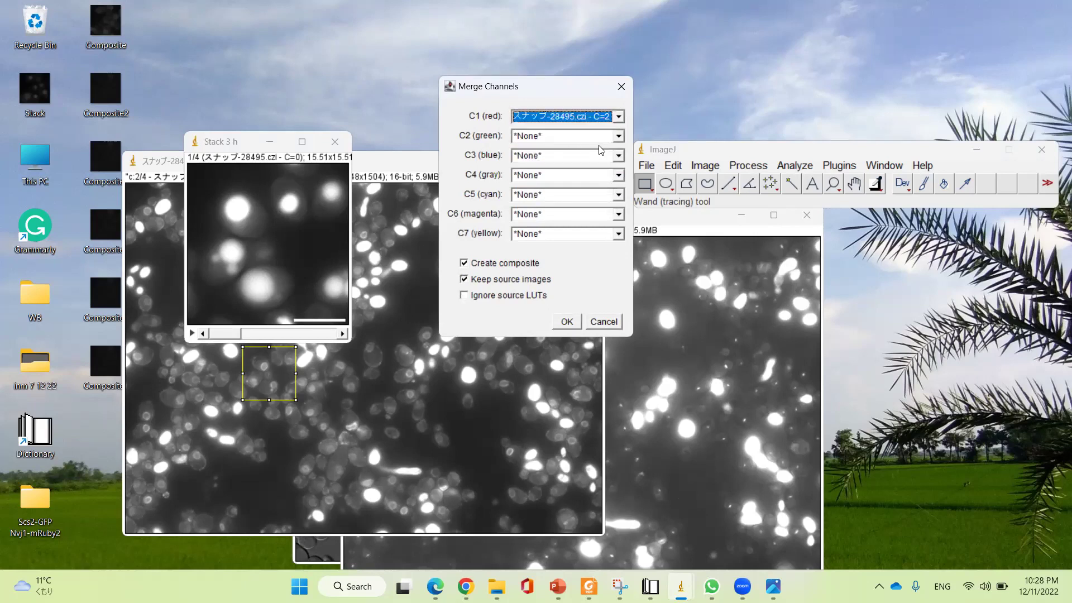
{"action": "left_click", "coordinate": [620, 137]}
{"action": "left_click", "coordinate": [602, 160]}
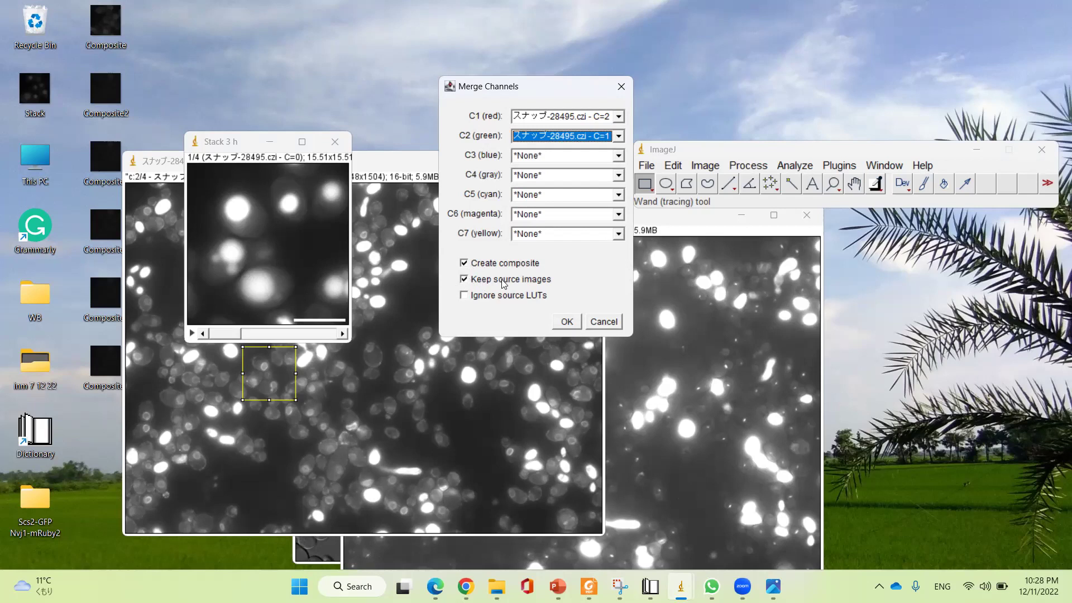
{"action": "left_click", "coordinate": [566, 322]}
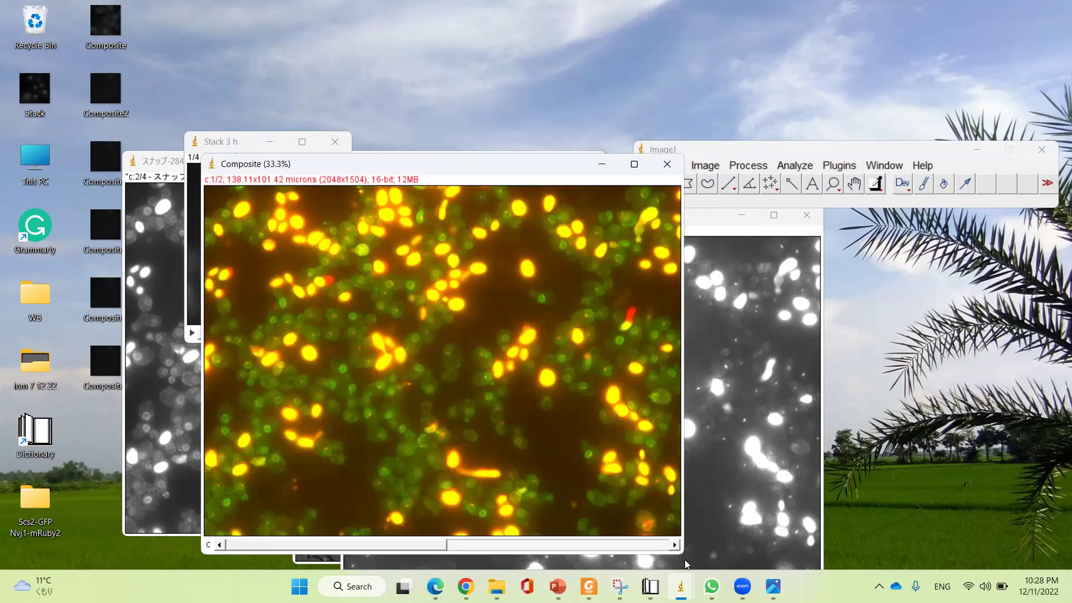
Check both channels of the red-green composite and minimize its window.
{"action": "left_click", "coordinate": [676, 546]}
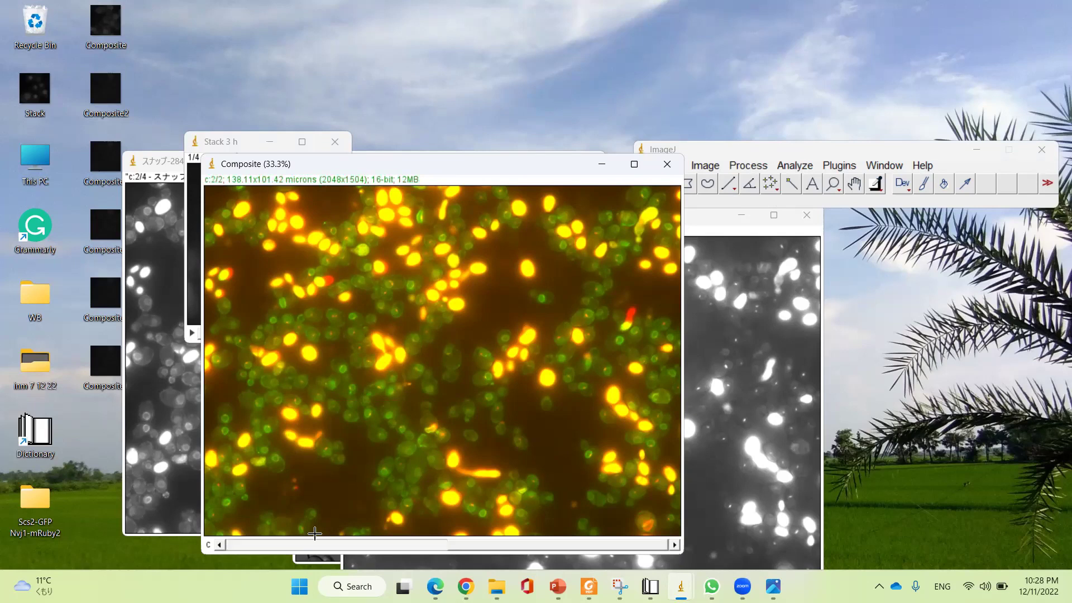
{"action": "left_click", "coordinate": [219, 546]}
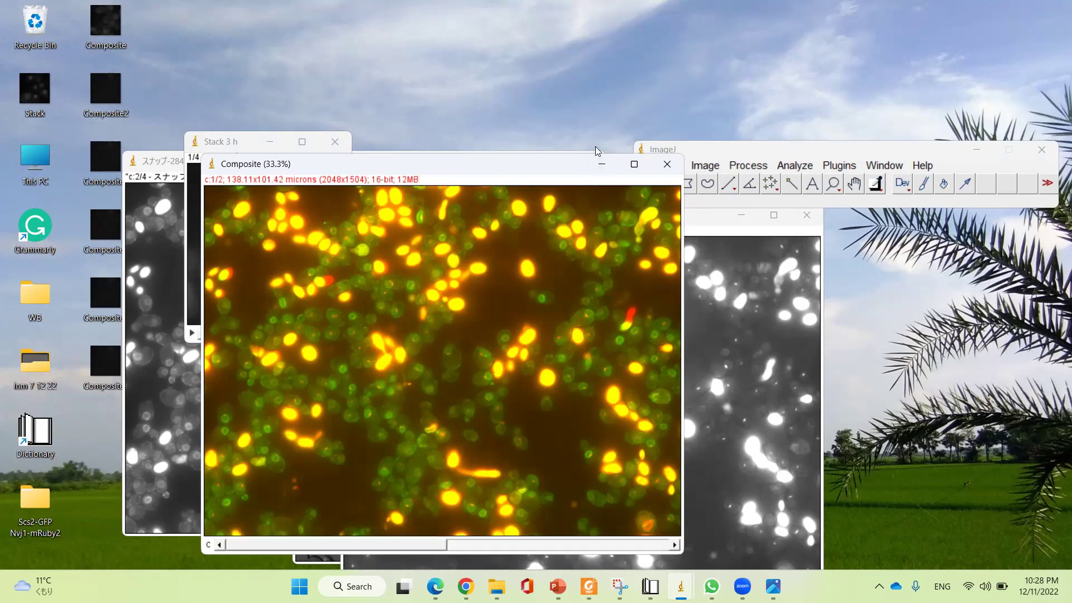
{"action": "left_click", "coordinate": [602, 163]}
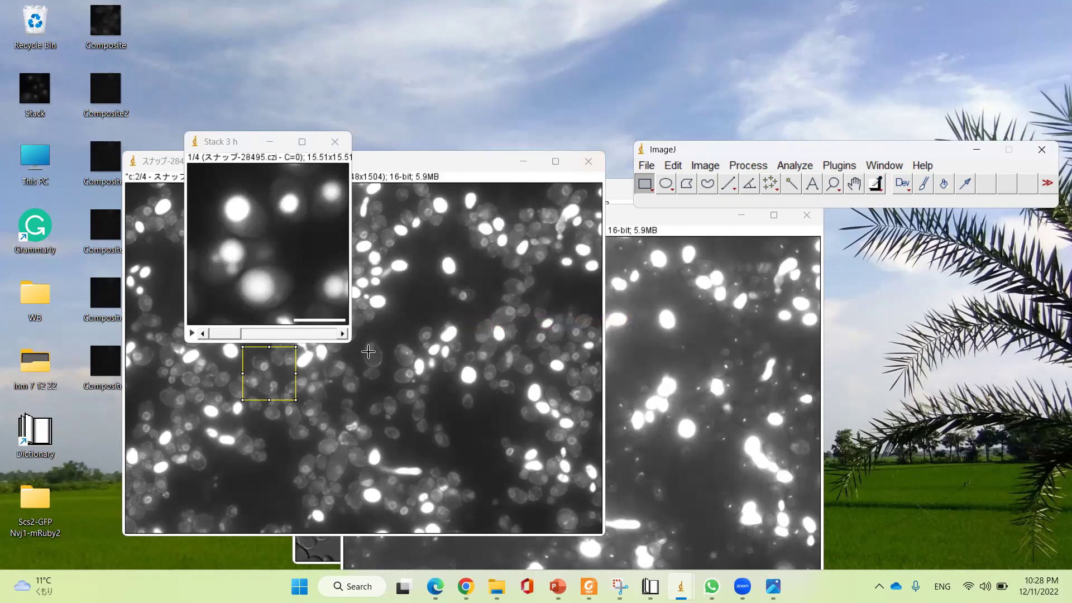
Page through the Stack 3 h slices up to C=2 to compare the channels, and return to C=1.
{"action": "left_click", "coordinate": [343, 334]}
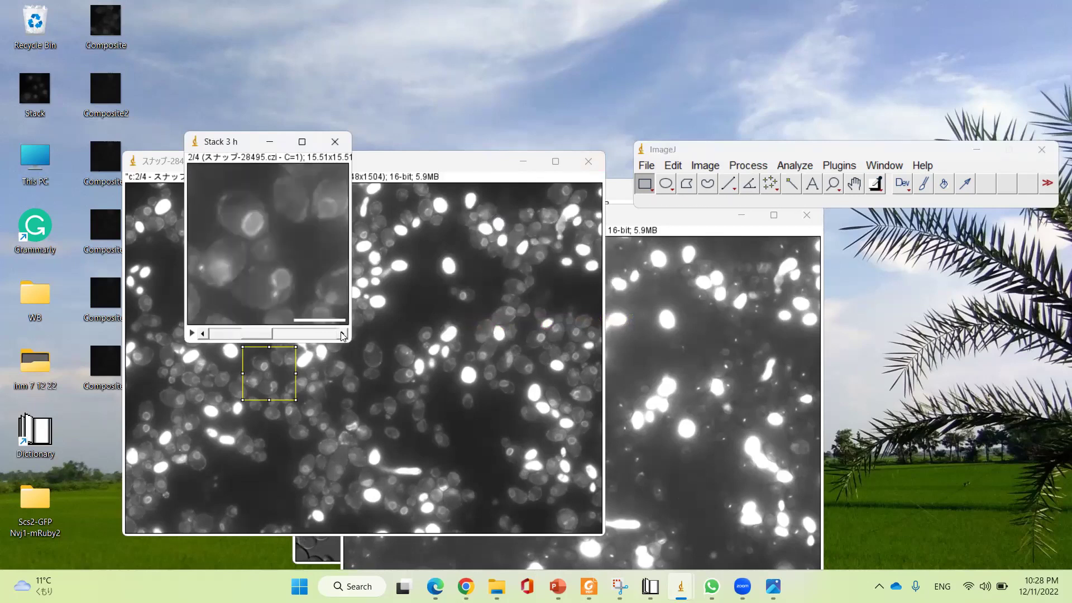
{"action": "left_click", "coordinate": [342, 334]}
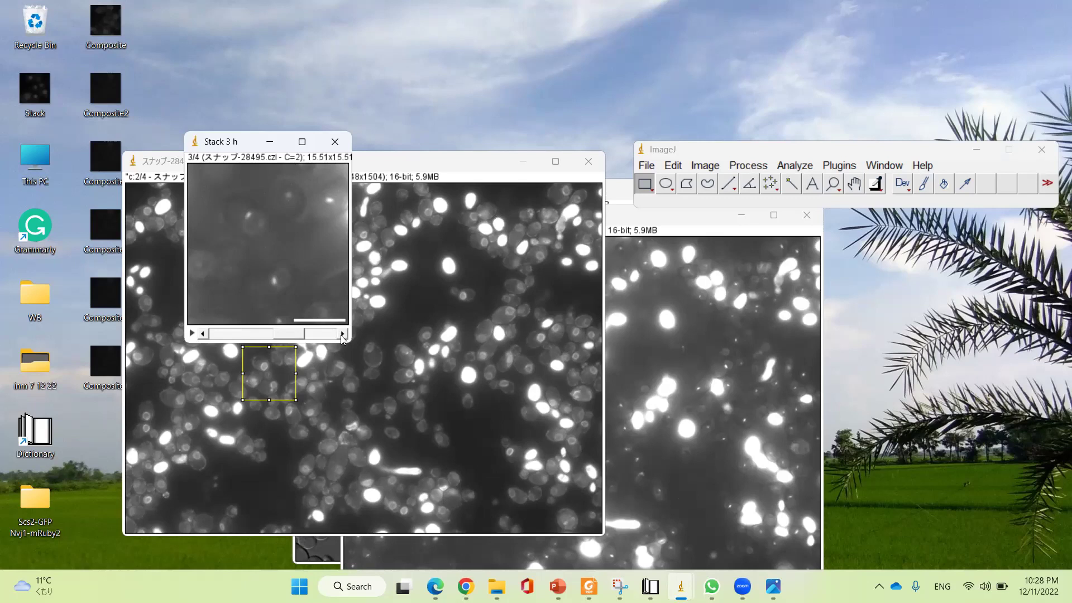
{"action": "left_click", "coordinate": [203, 334]}
{"action": "left_click", "coordinate": [204, 334]}
{"action": "left_click", "coordinate": [342, 334]}
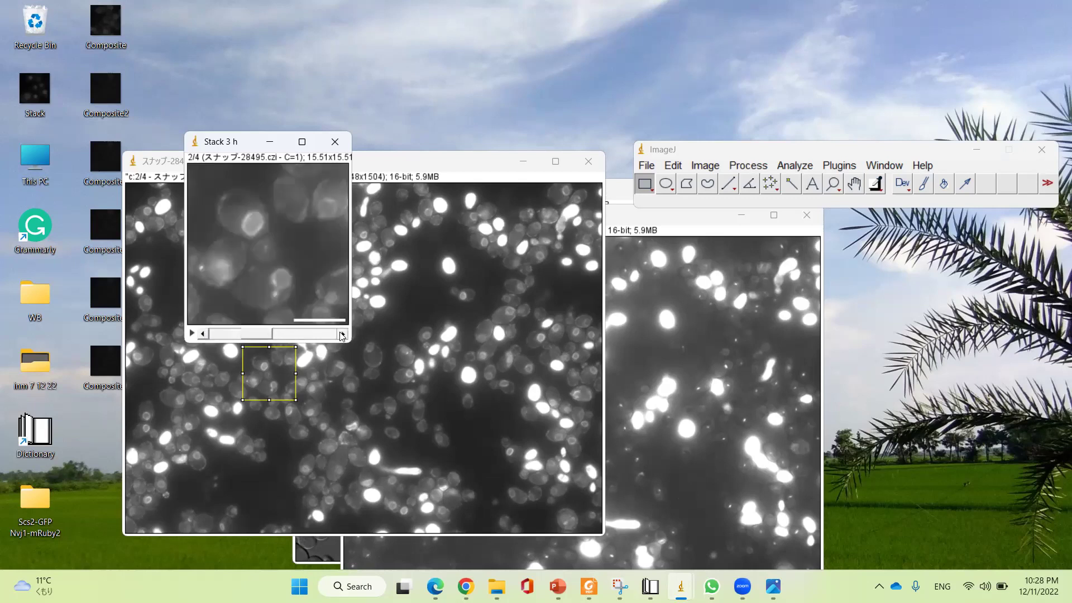
Merge the snap's C=1 image as green and C=0 image as blue into a composite, keeping the source images.
{"action": "left_click", "coordinate": [705, 165]}
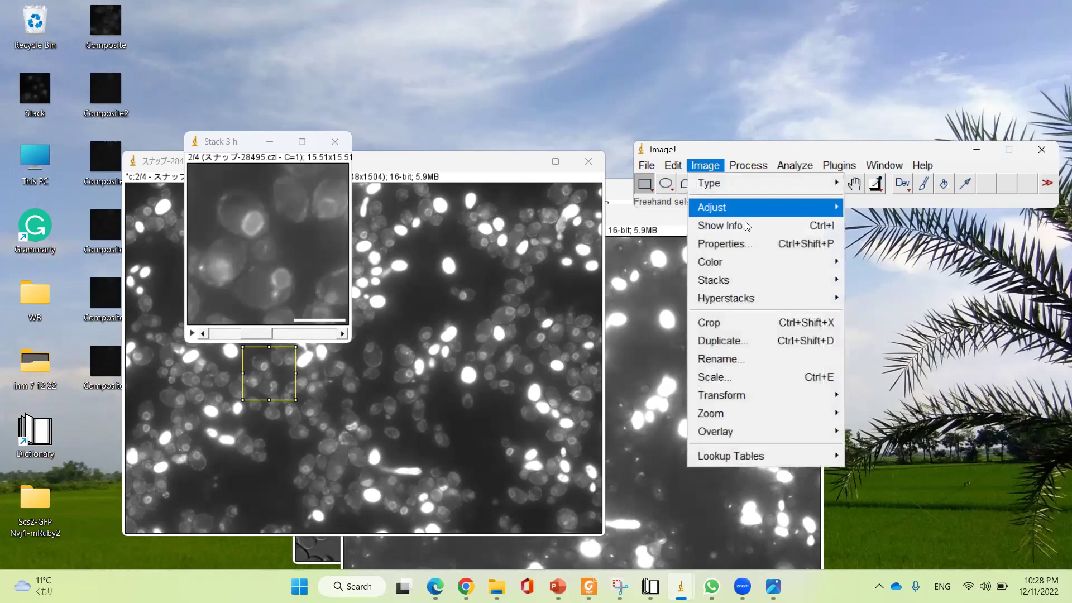
{"action": "mouse_move", "coordinate": [747, 262]}
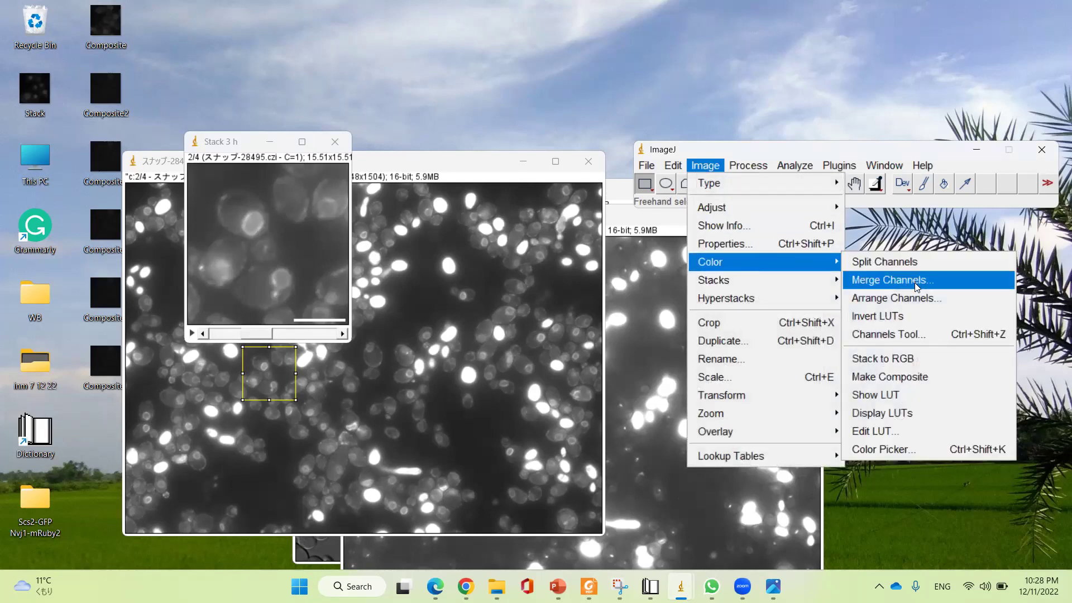
{"action": "left_click", "coordinate": [915, 283]}
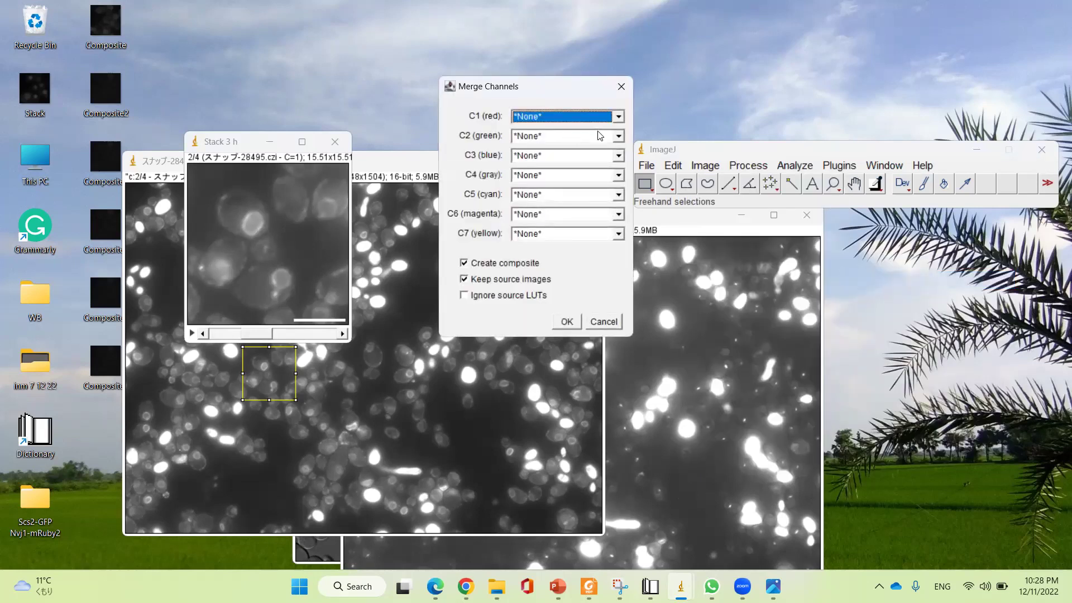
{"action": "left_click", "coordinate": [618, 136]}
{"action": "left_click", "coordinate": [609, 157]}
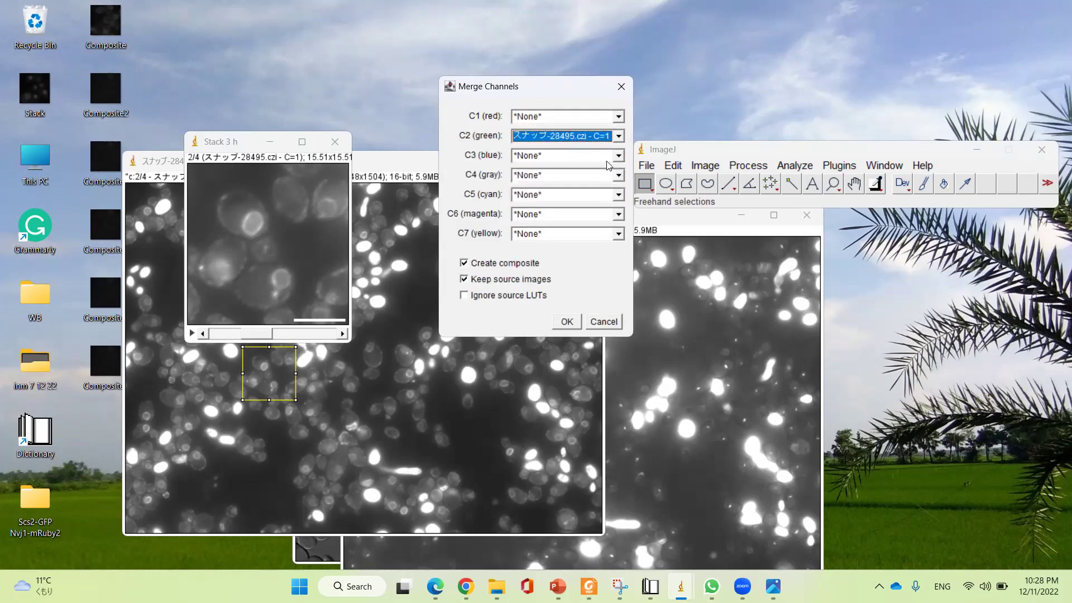
{"action": "left_click", "coordinate": [618, 155]}
{"action": "left_click", "coordinate": [597, 171]}
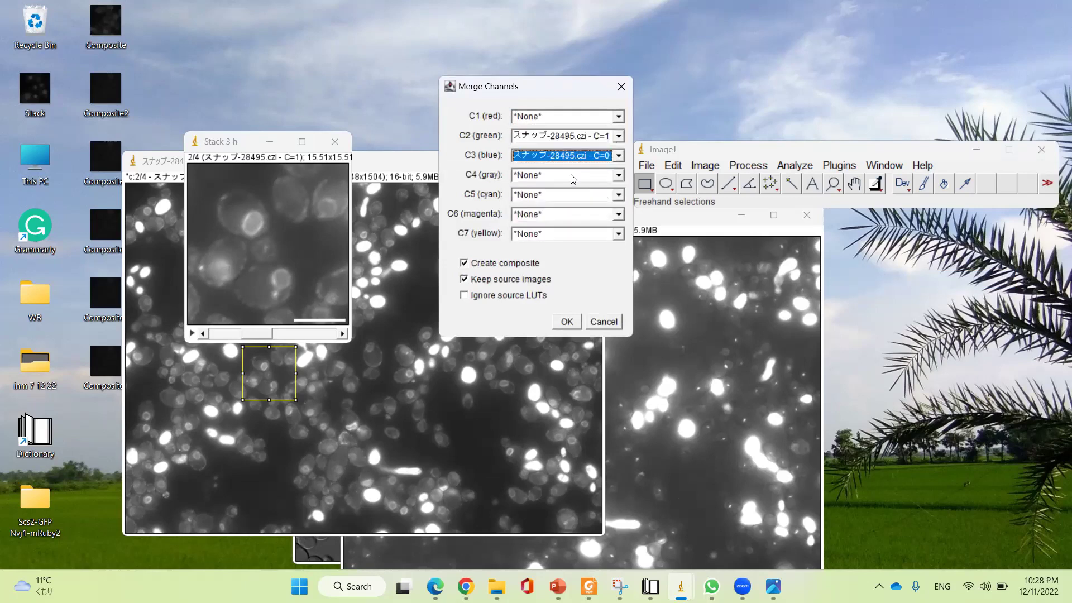
{"action": "left_click", "coordinate": [568, 322]}
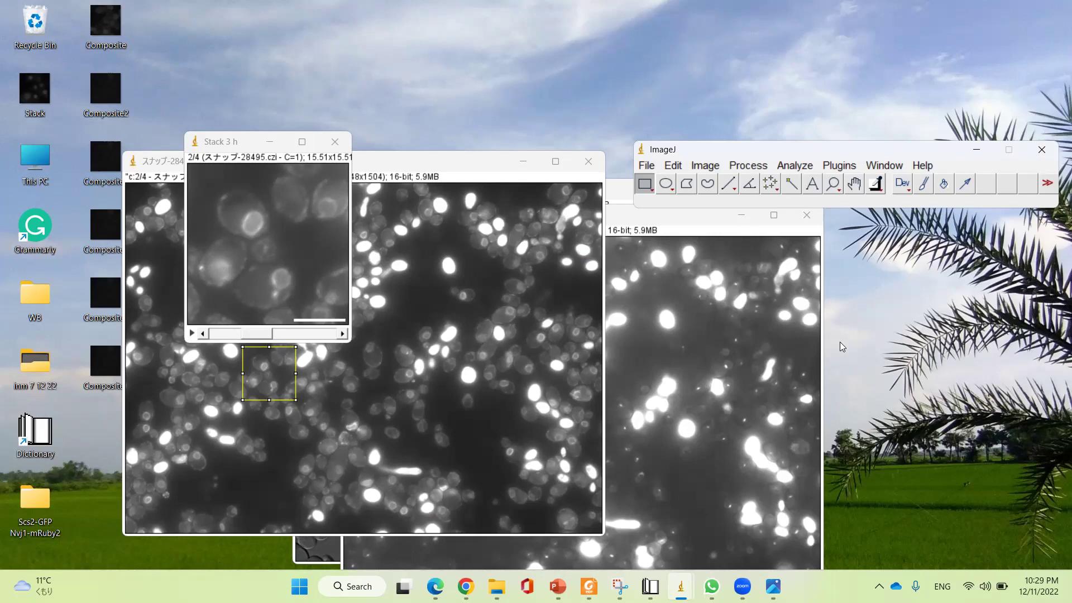
Merge the snap's C=2 image as red and C=0 image as blue into a composite, keeping the sources, and minimize it.
{"action": "left_click", "coordinate": [706, 166]}
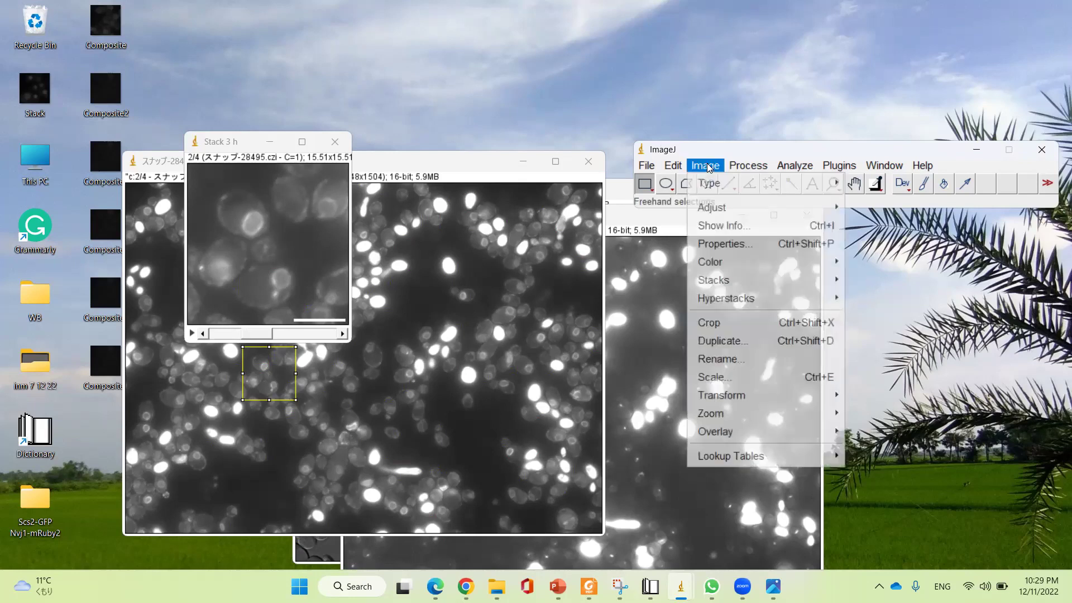
{"action": "mouse_move", "coordinate": [782, 260]}
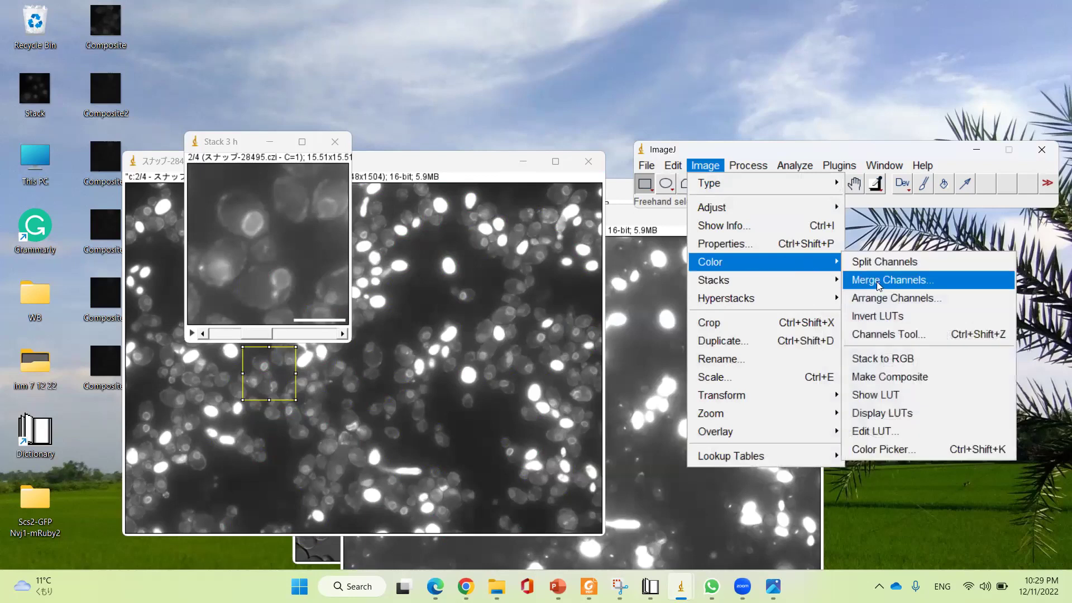
{"action": "left_click", "coordinate": [880, 281]}
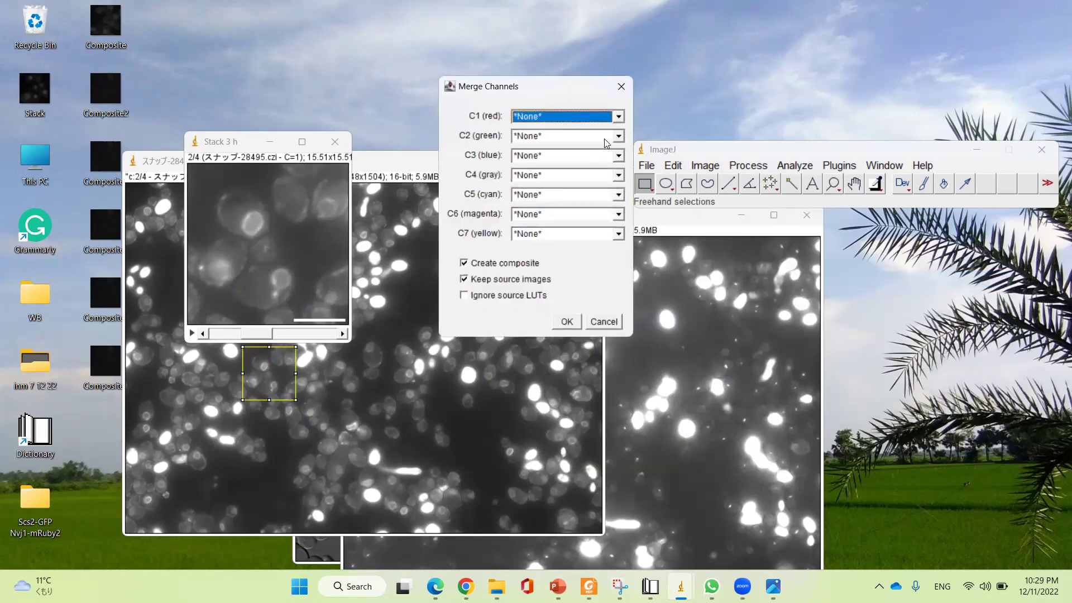
{"action": "left_click", "coordinate": [618, 116]}
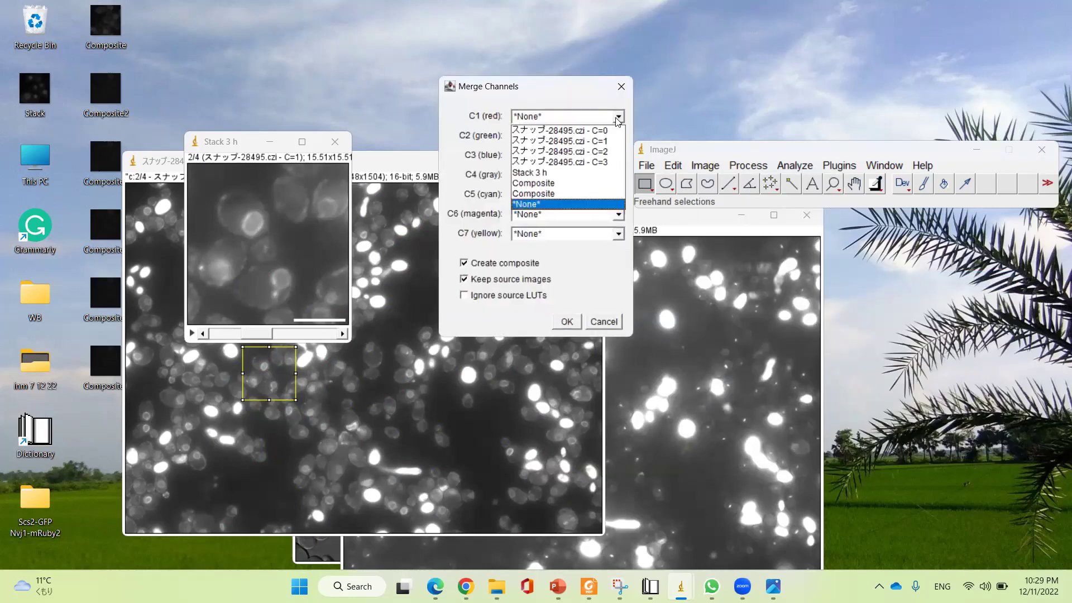
{"action": "left_click", "coordinate": [602, 148]}
{"action": "left_click", "coordinate": [618, 156]}
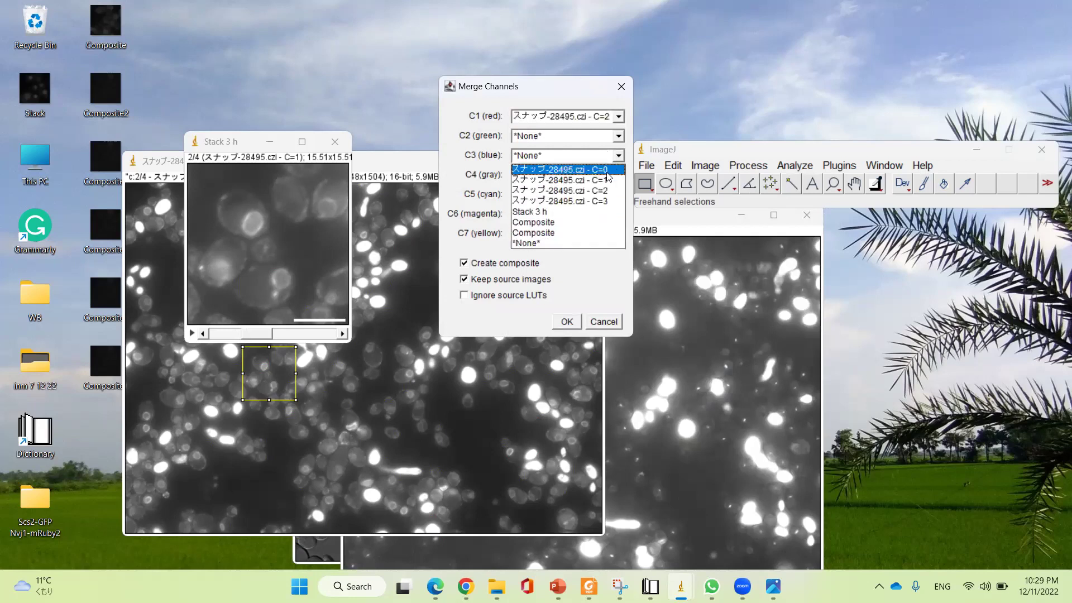
{"action": "left_click", "coordinate": [608, 173]}
{"action": "left_click", "coordinate": [567, 321]}
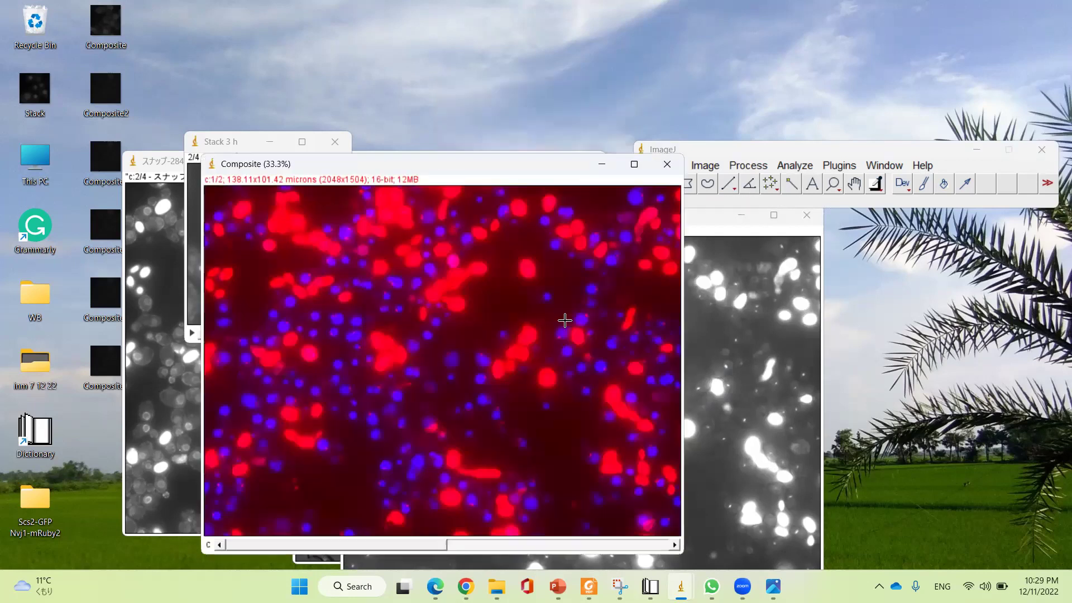
{"action": "left_click", "coordinate": [603, 165]}
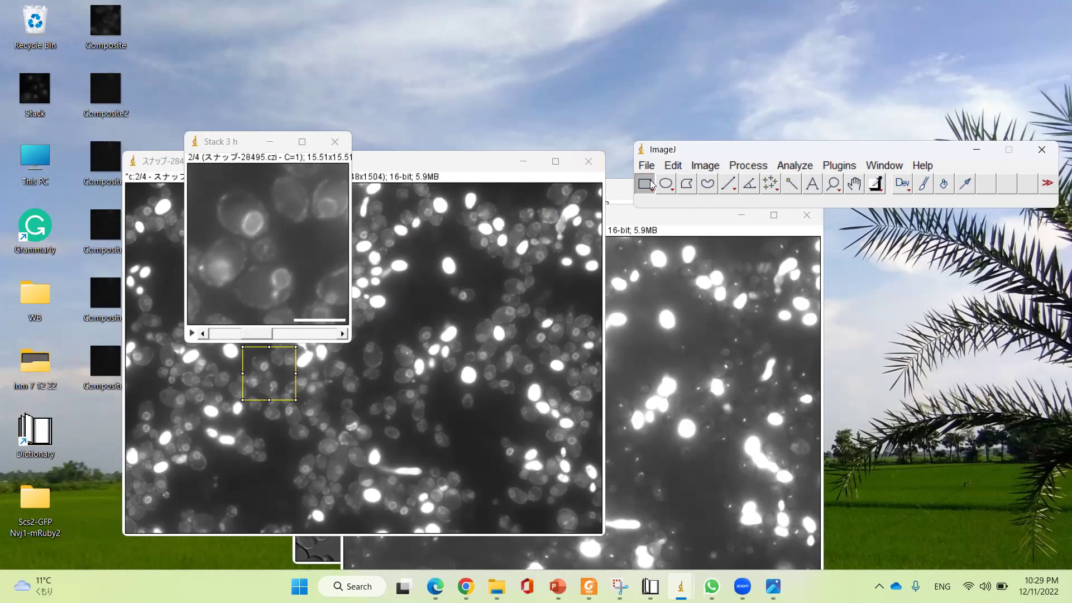
Merge the snap's C=2 image as red, C=1 as green and C=0 as blue into a three-channel composite, and minimize it.
{"action": "left_click", "coordinate": [705, 166]}
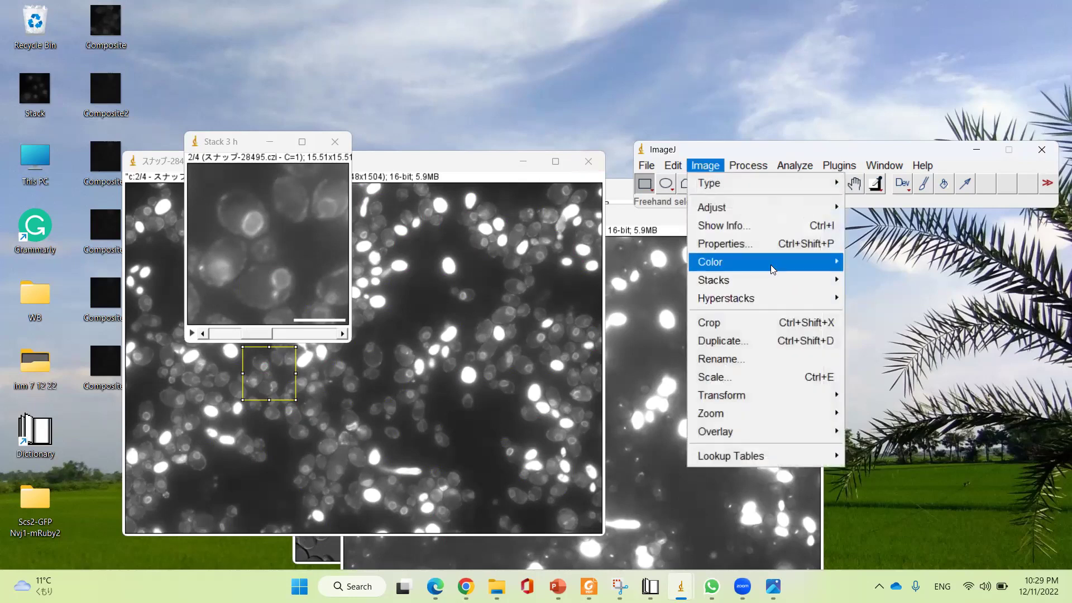
{"action": "mouse_move", "coordinate": [770, 263]}
{"action": "left_click", "coordinate": [941, 280]}
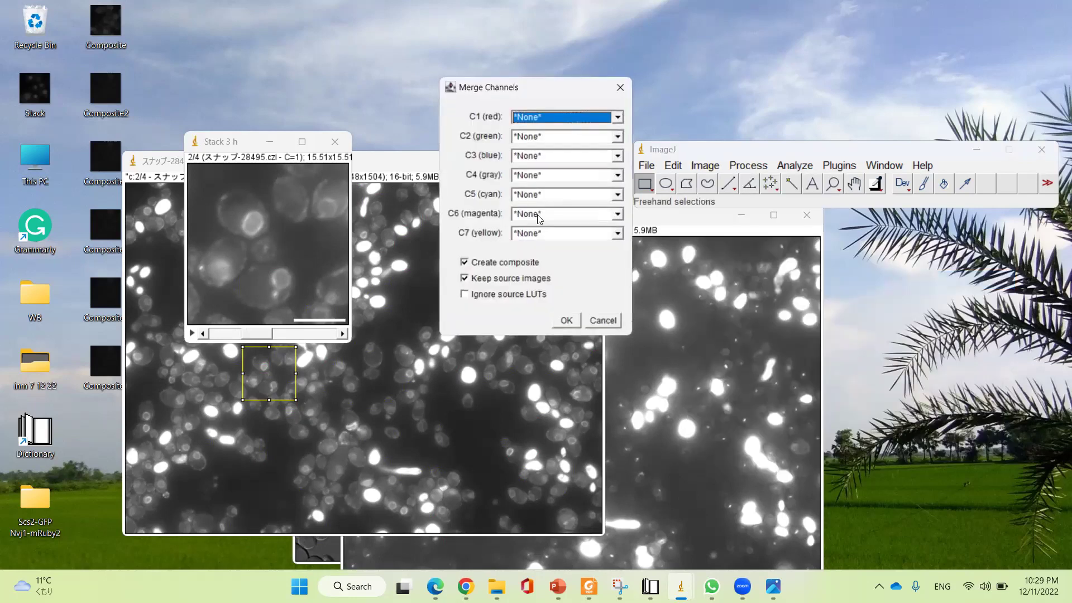
{"action": "left_click", "coordinate": [619, 117]}
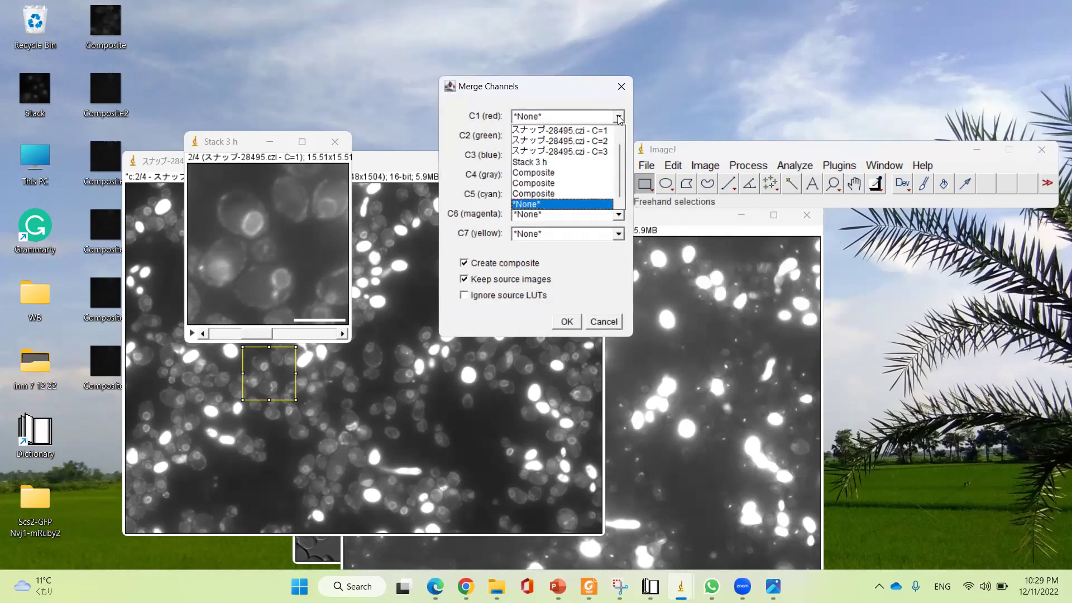
{"action": "left_click", "coordinate": [614, 138]}
{"action": "left_click", "coordinate": [619, 136]}
{"action": "left_click", "coordinate": [609, 152]}
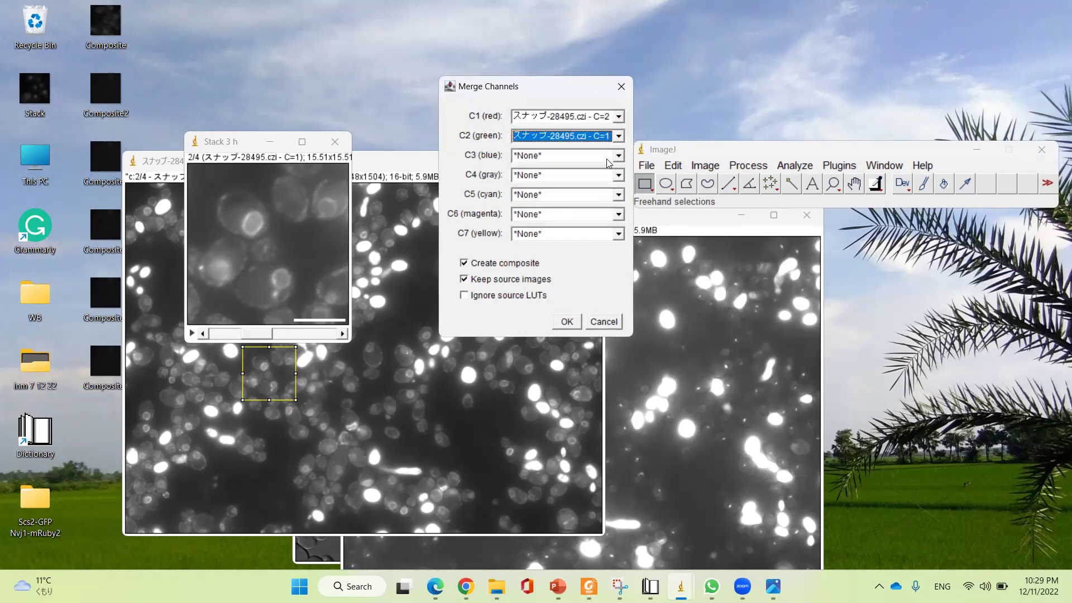
{"action": "left_click", "coordinate": [617, 156]}
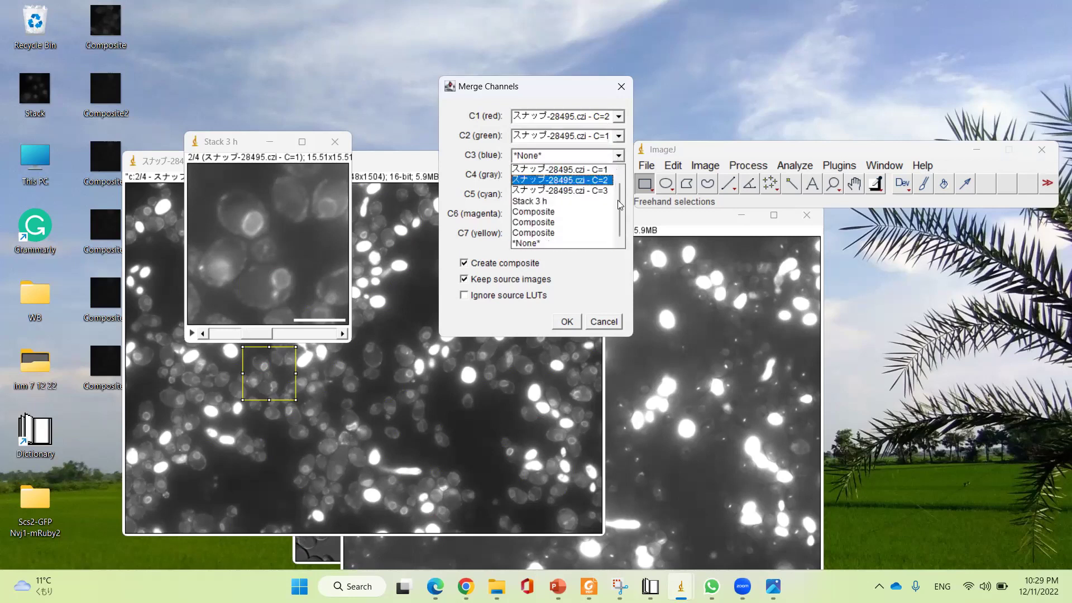
{"action": "scroll", "coordinate": [618, 200], "scroll_direction": "up", "scroll_amount": 1}
{"action": "left_click", "coordinate": [614, 170]}
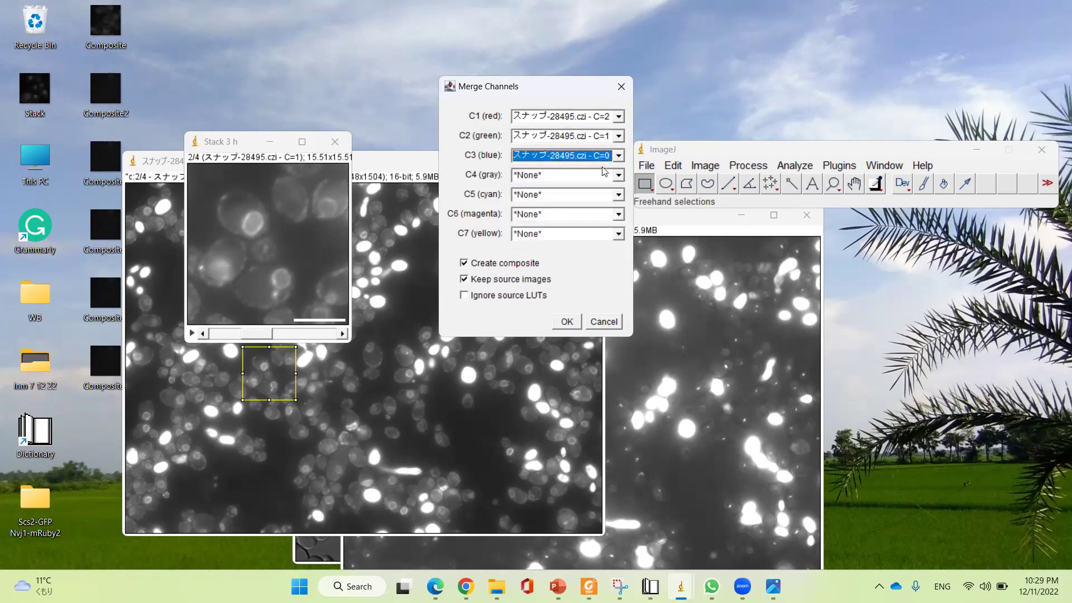
{"action": "left_click", "coordinate": [568, 322]}
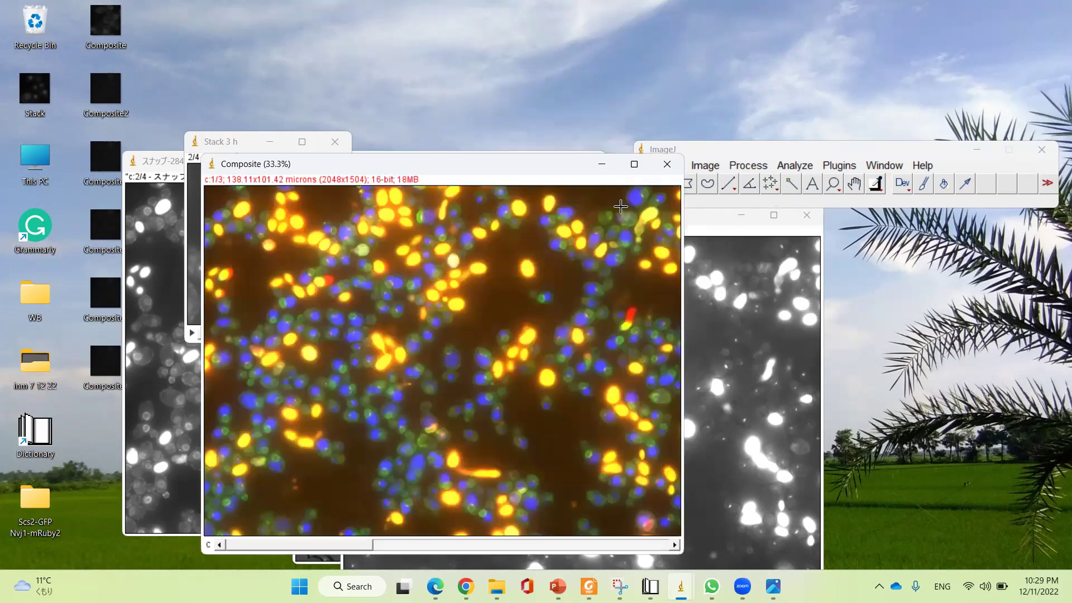
{"action": "left_click", "coordinate": [602, 164]}
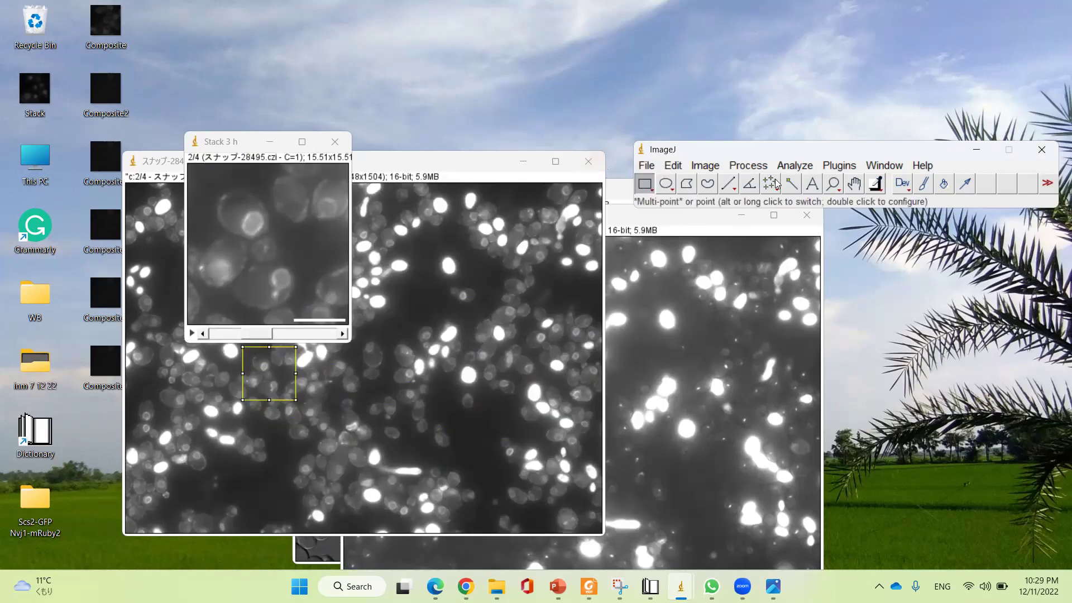
Begin a new channel merge, assigning the snap's C=2 image to red and its C=1 image to green.
{"action": "left_click", "coordinate": [704, 165]}
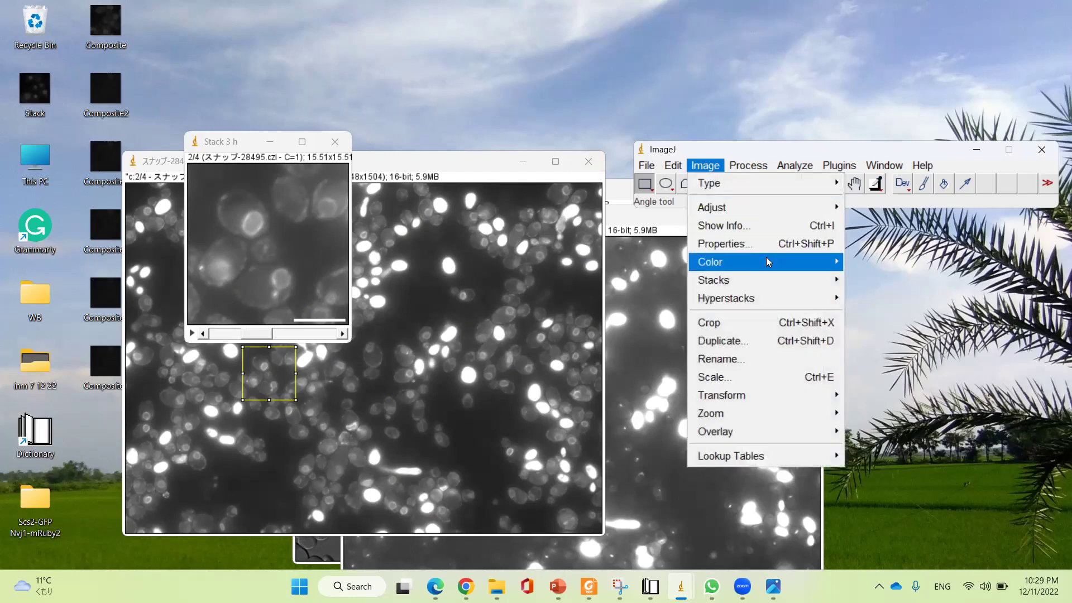
{"action": "mouse_move", "coordinate": [767, 261]}
{"action": "left_click", "coordinate": [874, 275]}
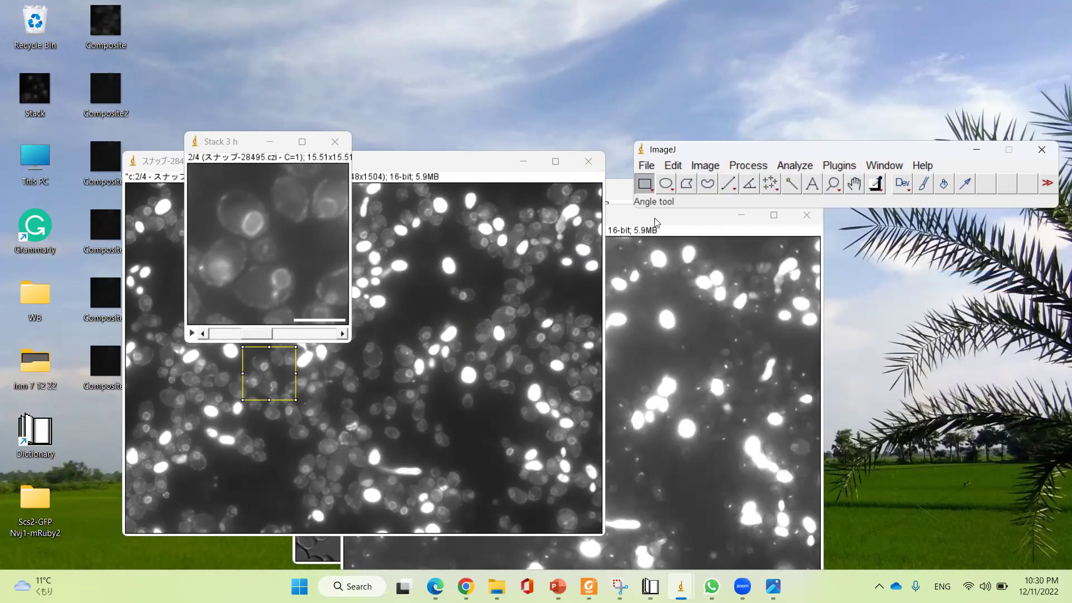
{"action": "left_click", "coordinate": [619, 116]}
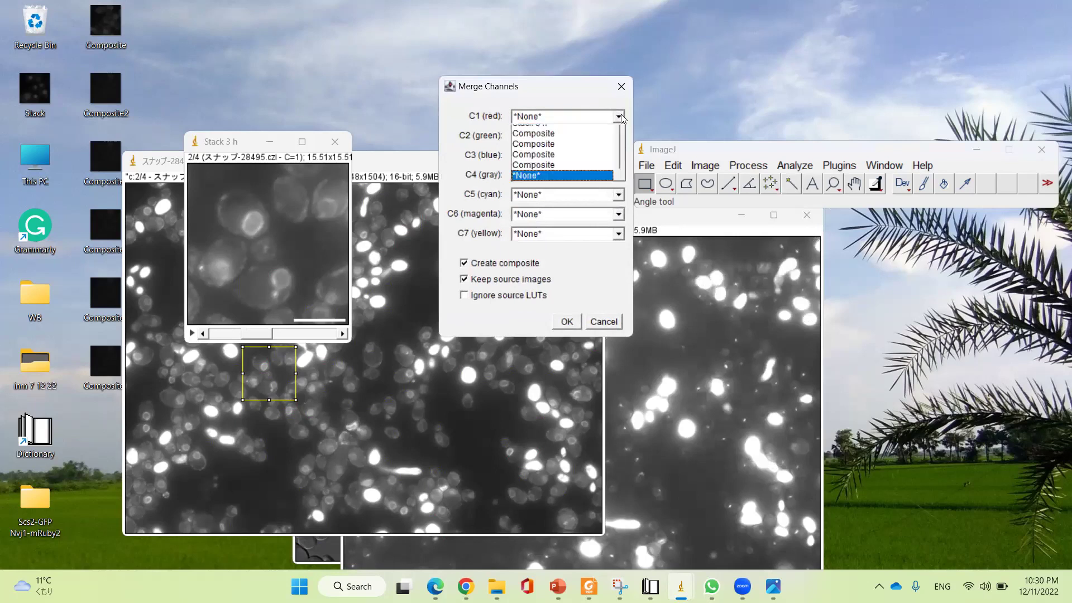
{"action": "scroll", "coordinate": [611, 137], "scroll_direction": "up", "scroll_amount": 3}
{"action": "left_click", "coordinate": [612, 135]}
{"action": "left_click", "coordinate": [619, 136]}
{"action": "scroll", "coordinate": [615, 179], "scroll_direction": "up", "scroll_amount": 3}
{"action": "scroll", "coordinate": [618, 179], "scroll_direction": "up", "scroll_amount": 2}
{"action": "left_click", "coordinate": [606, 164]}
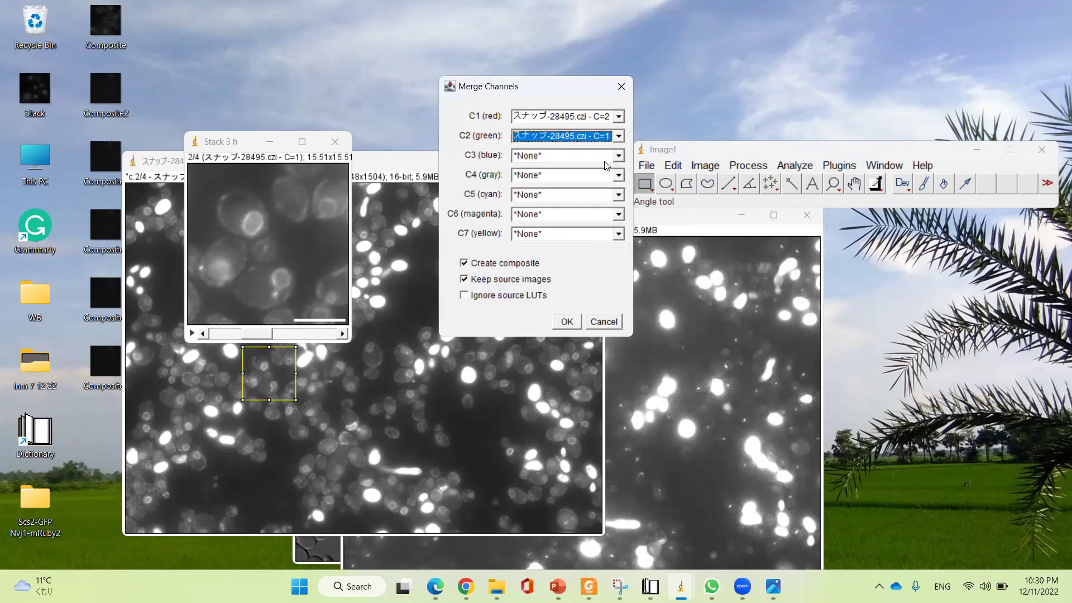
Assign C=0 to blue and C=3 to gray, create the four-channel composite keeping the sources, and minimize it.
{"action": "left_click", "coordinate": [618, 156]}
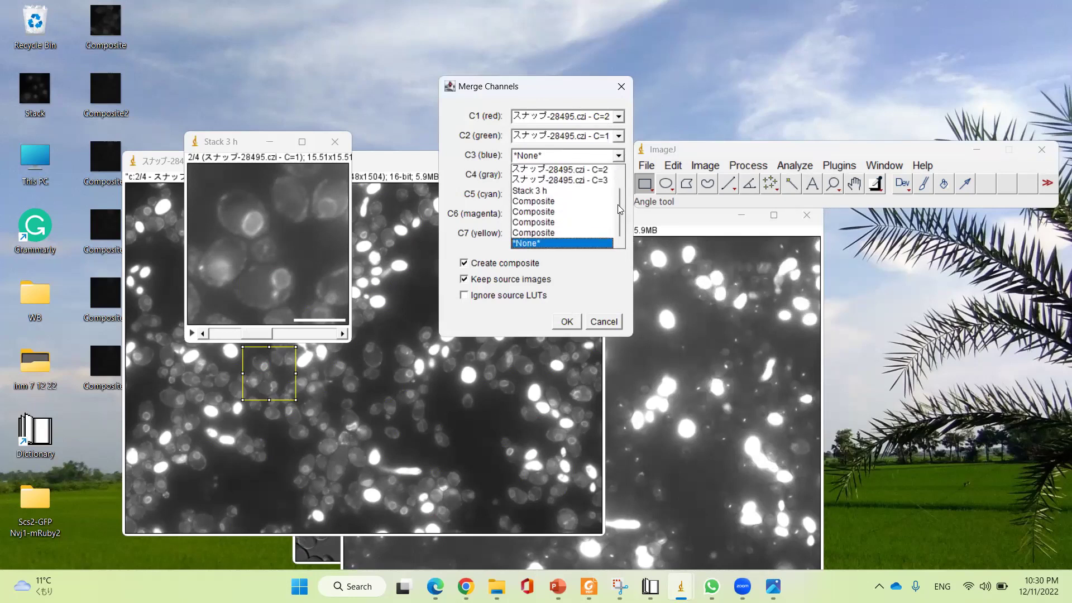
{"action": "scroll", "coordinate": [619, 197], "scroll_direction": "up", "scroll_amount": 3}
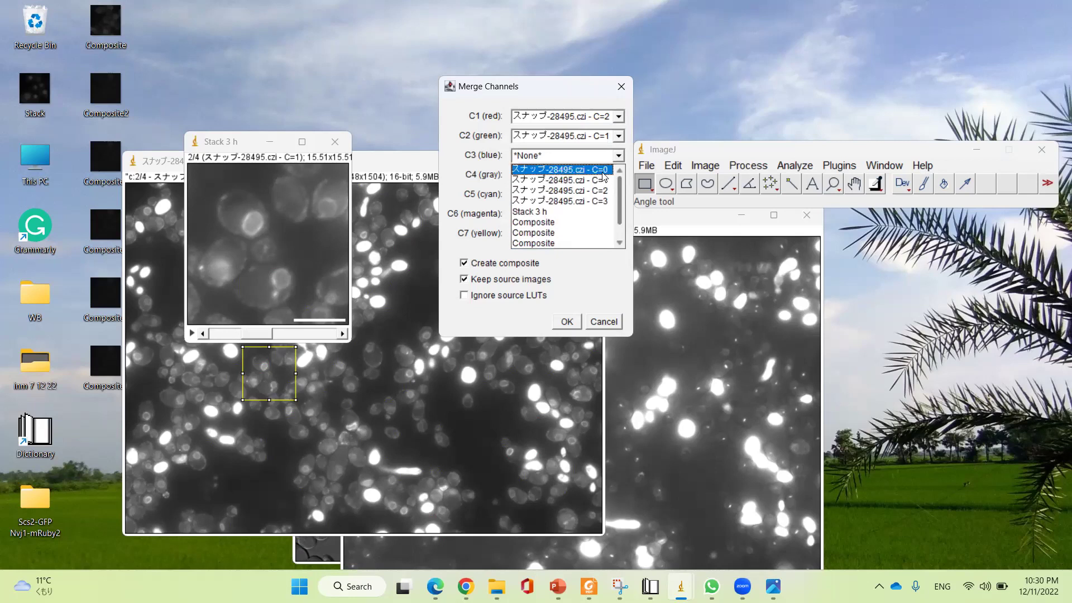
{"action": "left_click", "coordinate": [602, 170]}
{"action": "left_click", "coordinate": [618, 175]}
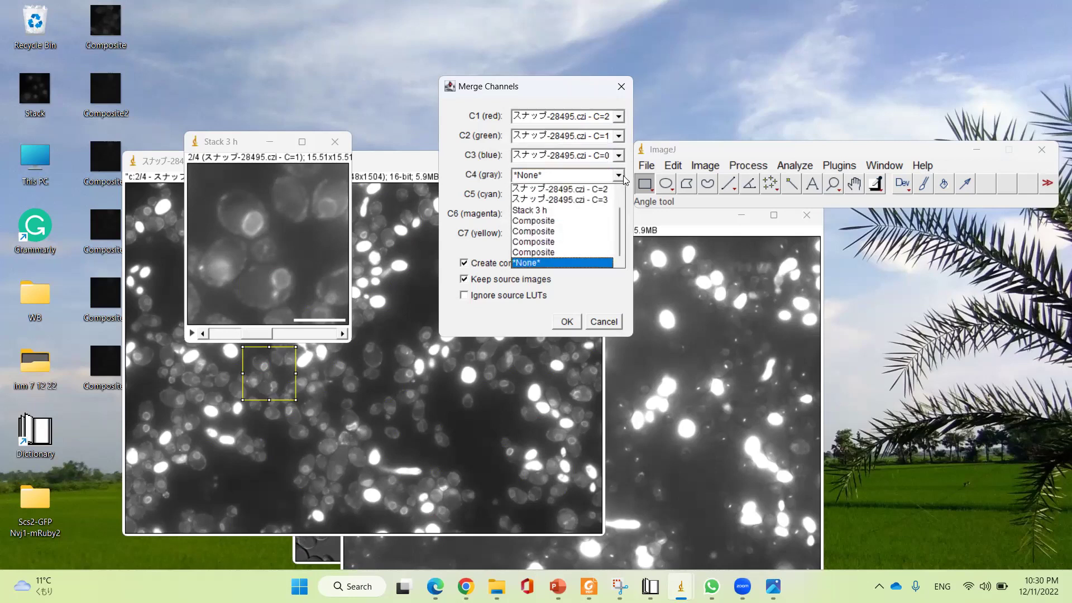
{"action": "left_click", "coordinate": [609, 200]}
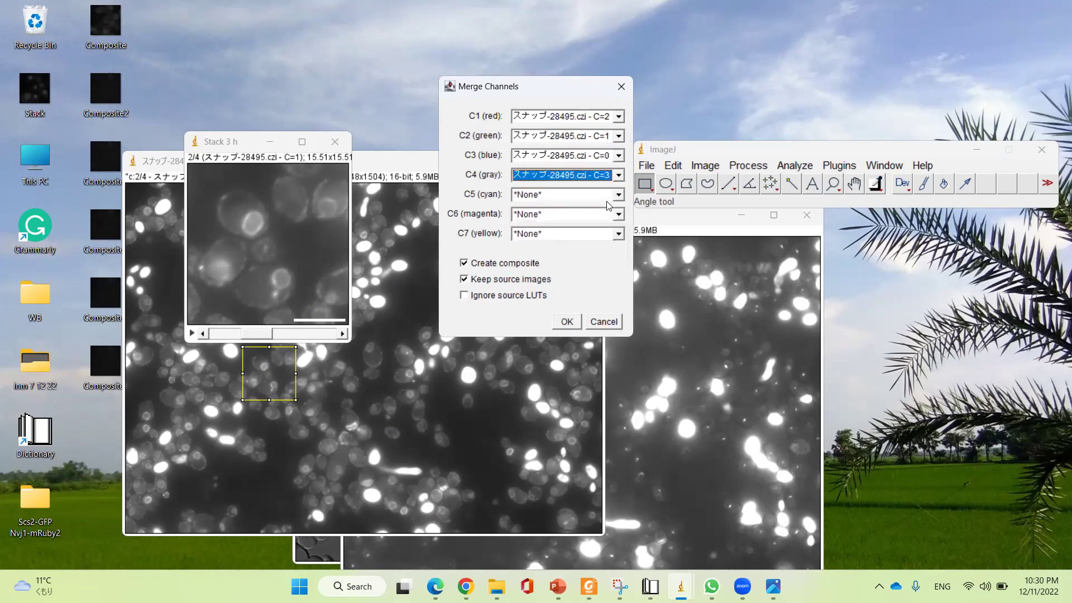
{"action": "left_click", "coordinate": [565, 326]}
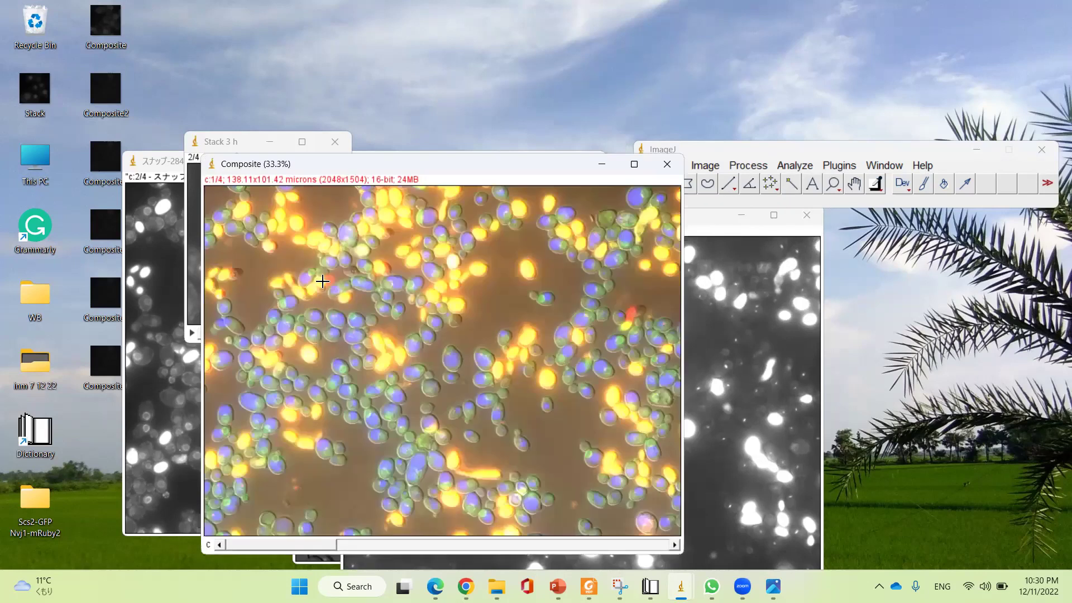
{"action": "left_click", "coordinate": [602, 165]}
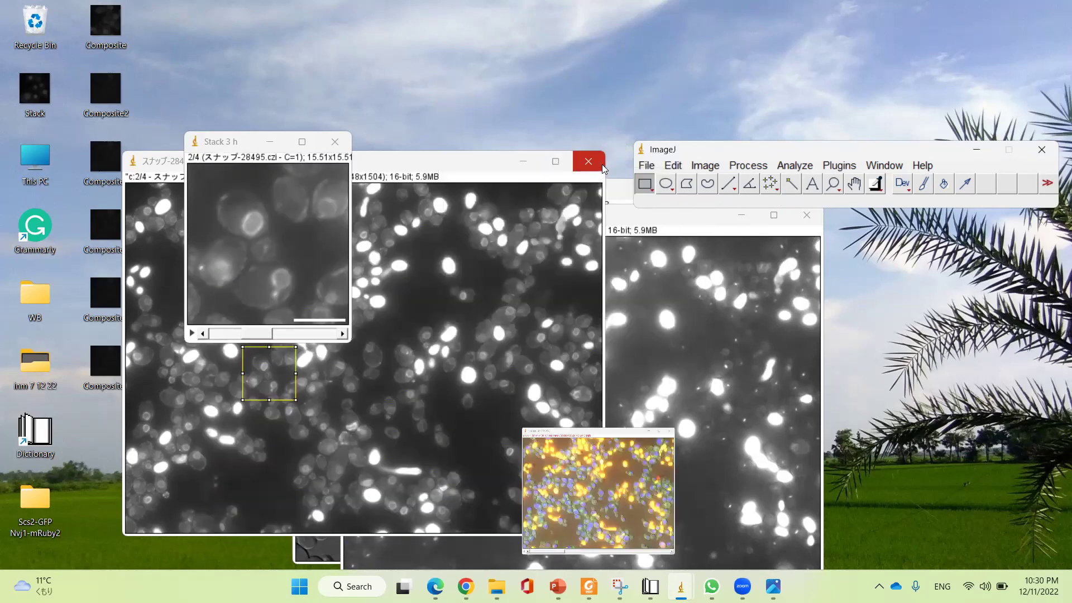
Minimize Stack 3 h at its C=0 slice and restore the red-and-green composite.
{"action": "left_click", "coordinate": [203, 334]}
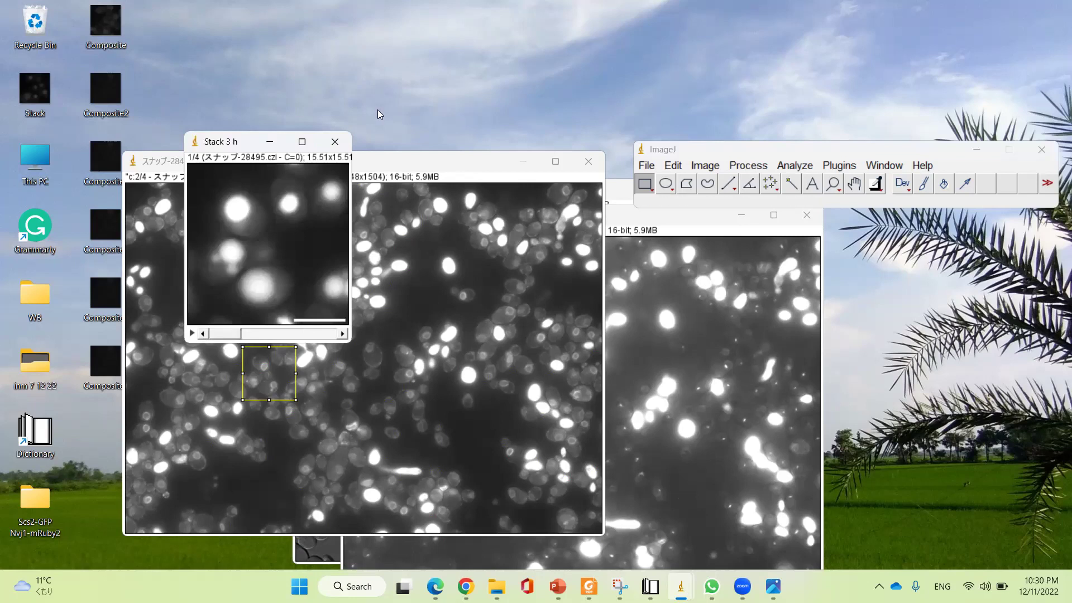
{"action": "left_click", "coordinate": [268, 141]}
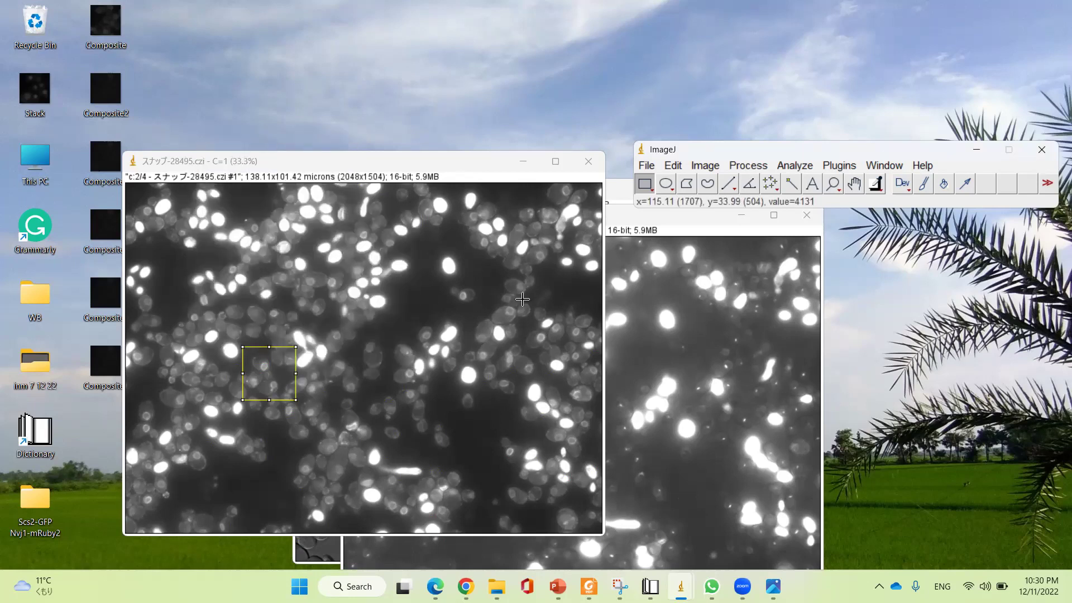
{"action": "mouse_move", "coordinate": [682, 585]}
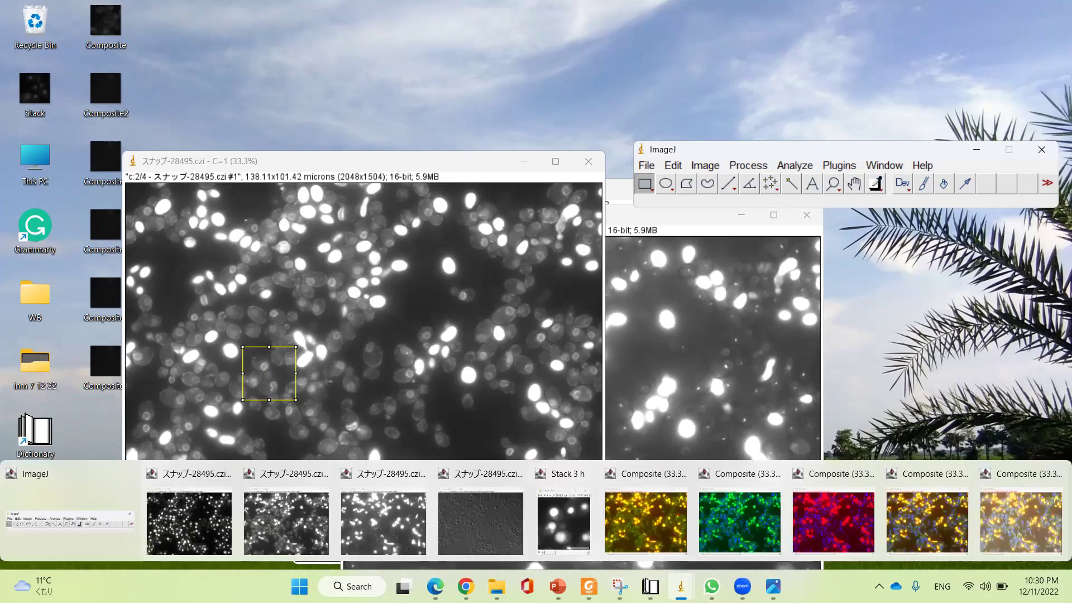
{"action": "left_click", "coordinate": [636, 527]}
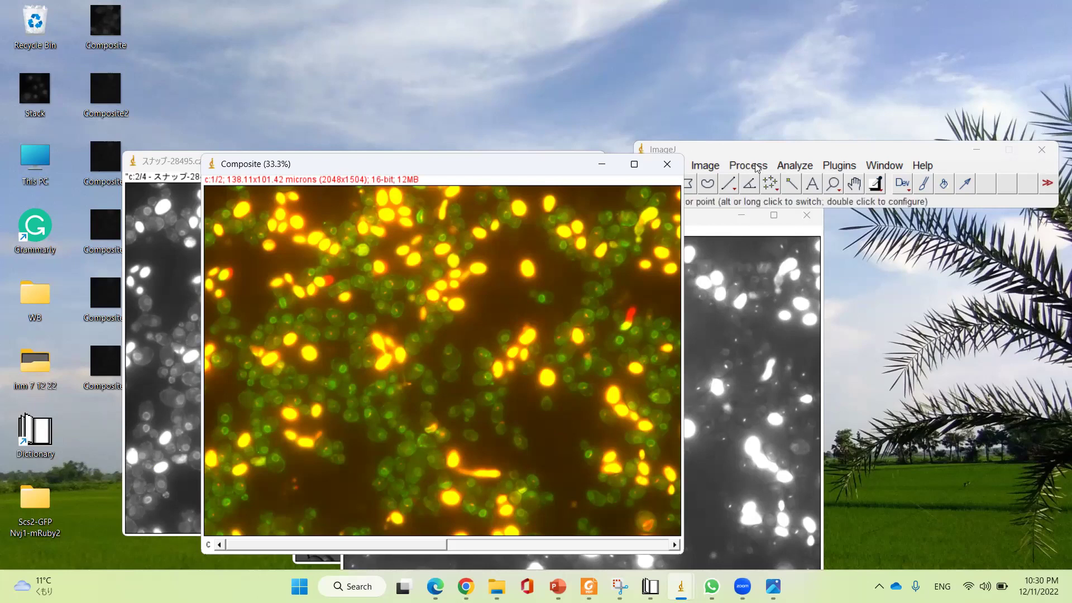
Draw a rectangular selection on the red-and-green composite and specify its width and height as 230.
{"action": "left_click_drag", "start_coordinate": [248, 342], "coordinate": [366, 425]}
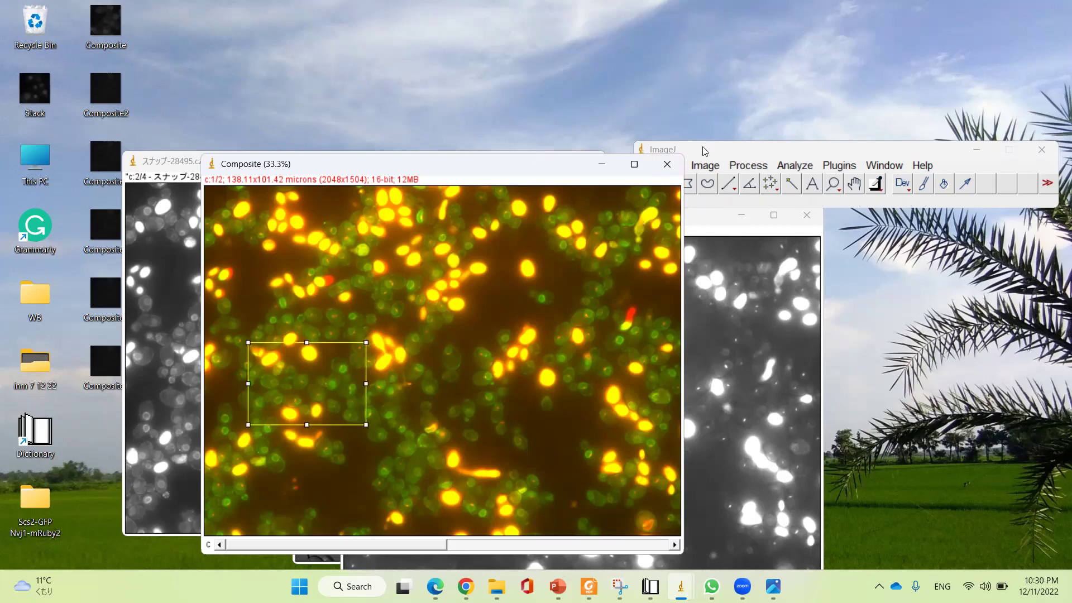
{"action": "left_click", "coordinate": [704, 165]}
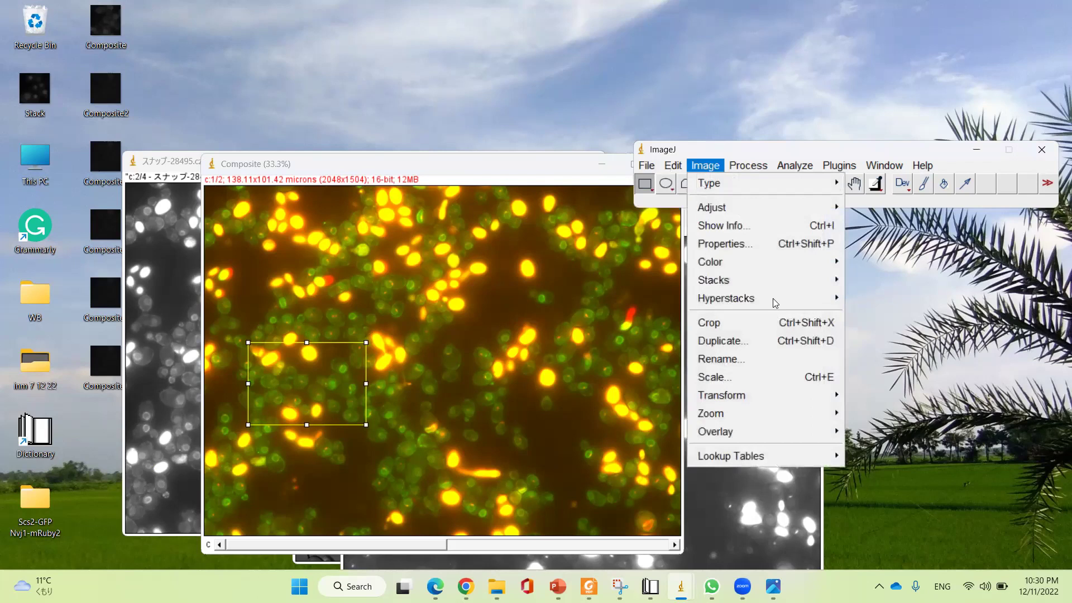
{"action": "mouse_move", "coordinate": [673, 165]}
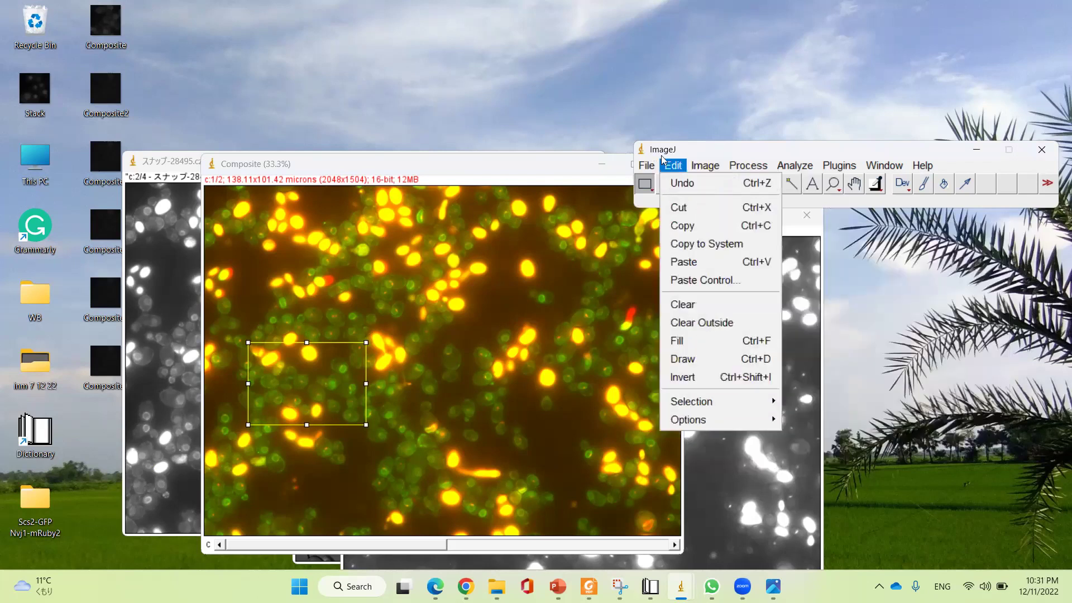
{"action": "mouse_move", "coordinate": [724, 401]}
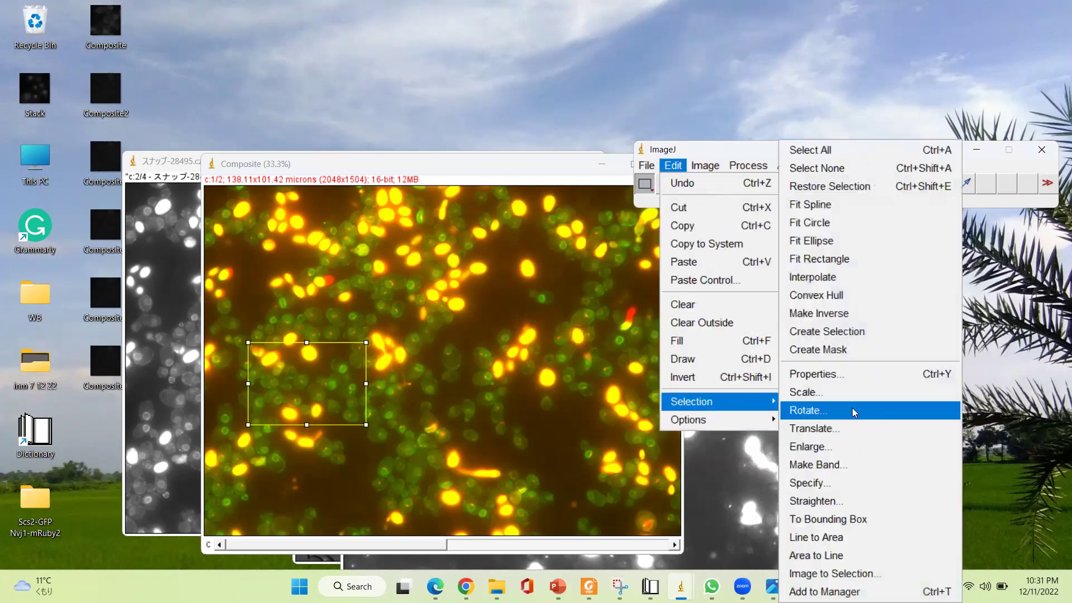
{"action": "left_click", "coordinate": [814, 482]}
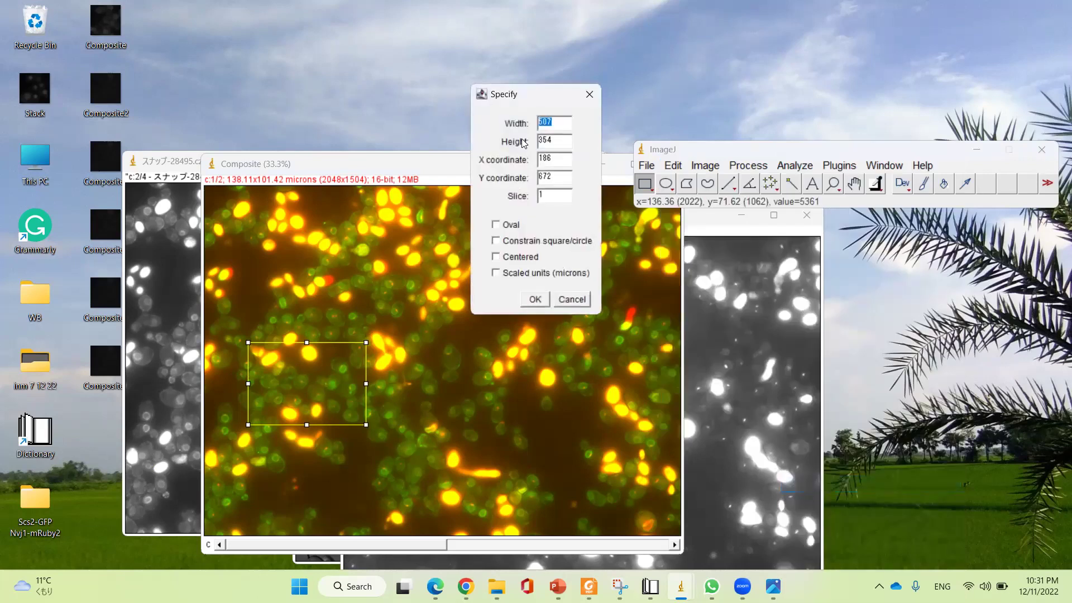
{"action": "type", "text": "230"}
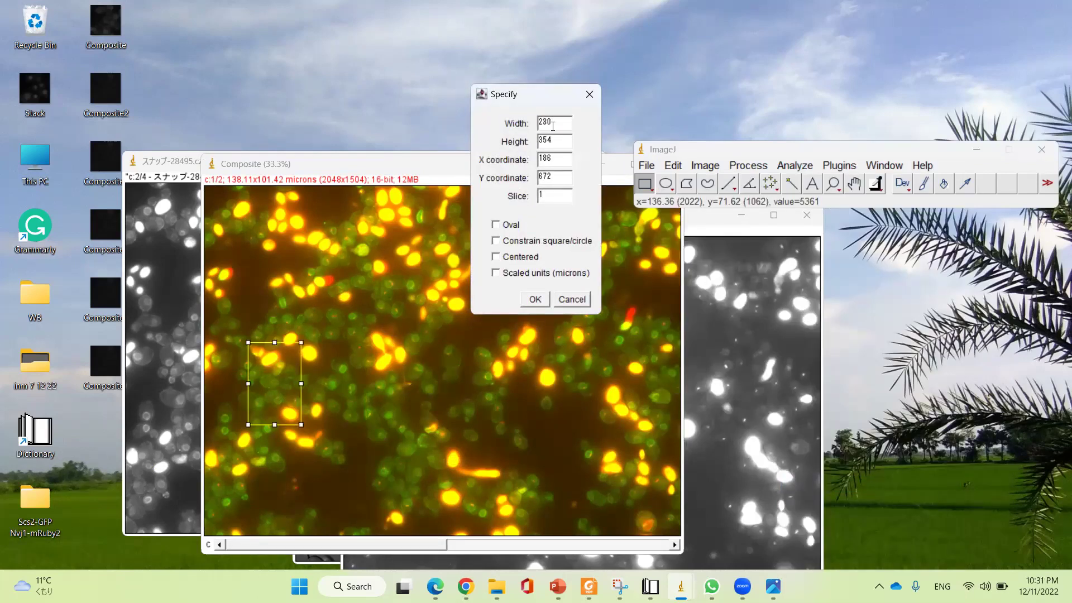
{"action": "double_click", "coordinate": [557, 136]}
{"action": "type", "text": "230"}
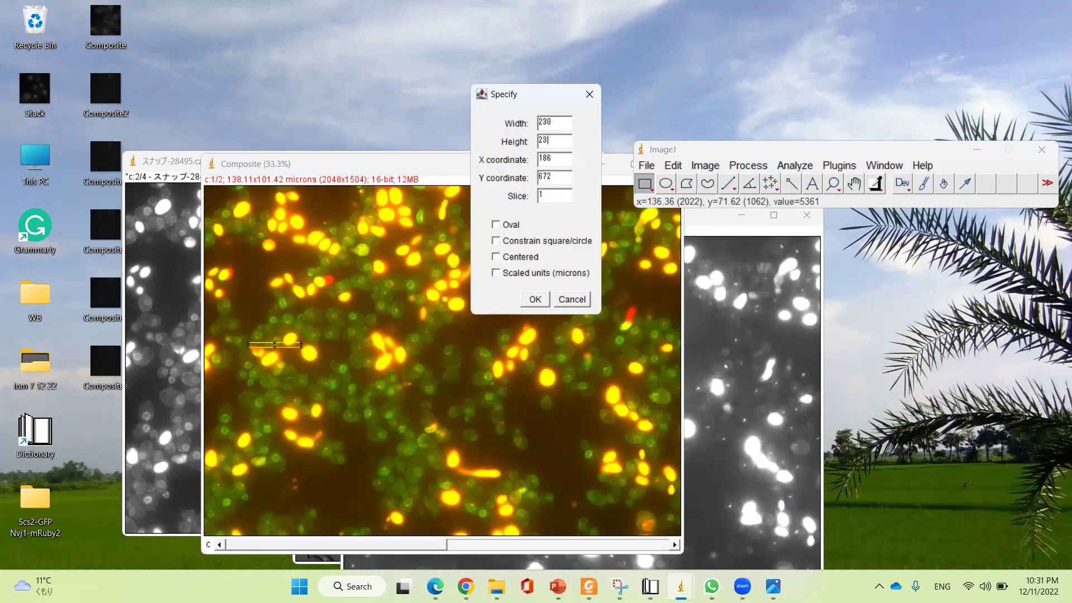
Position the selection at X coordinate 502 and Y coordinate 702, and crop the red-and-green composite to it.
{"action": "double_click", "coordinate": [557, 154]}
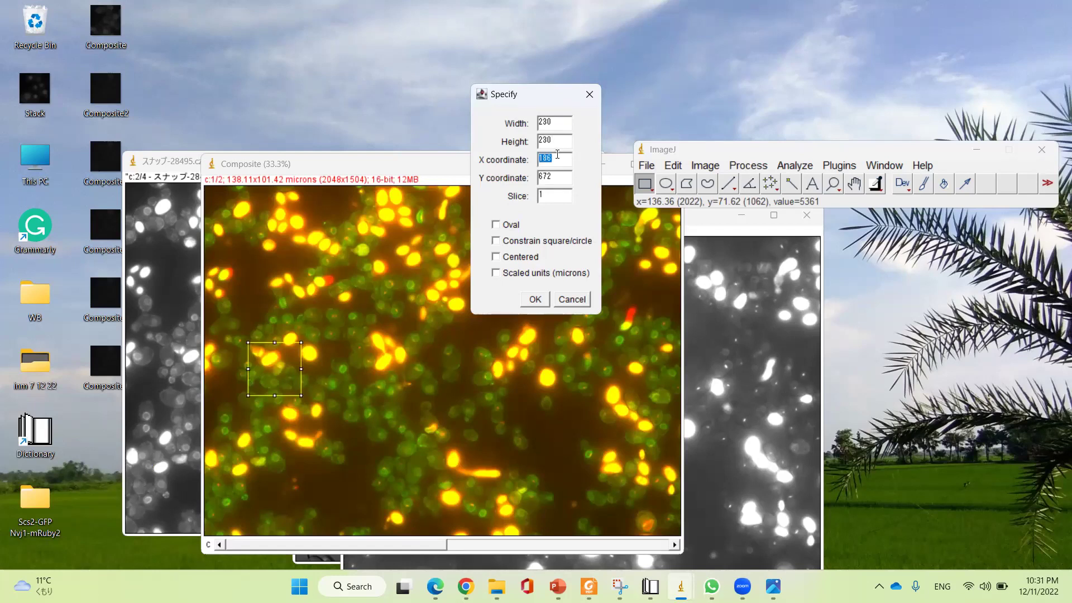
{"action": "type", "text": "502"}
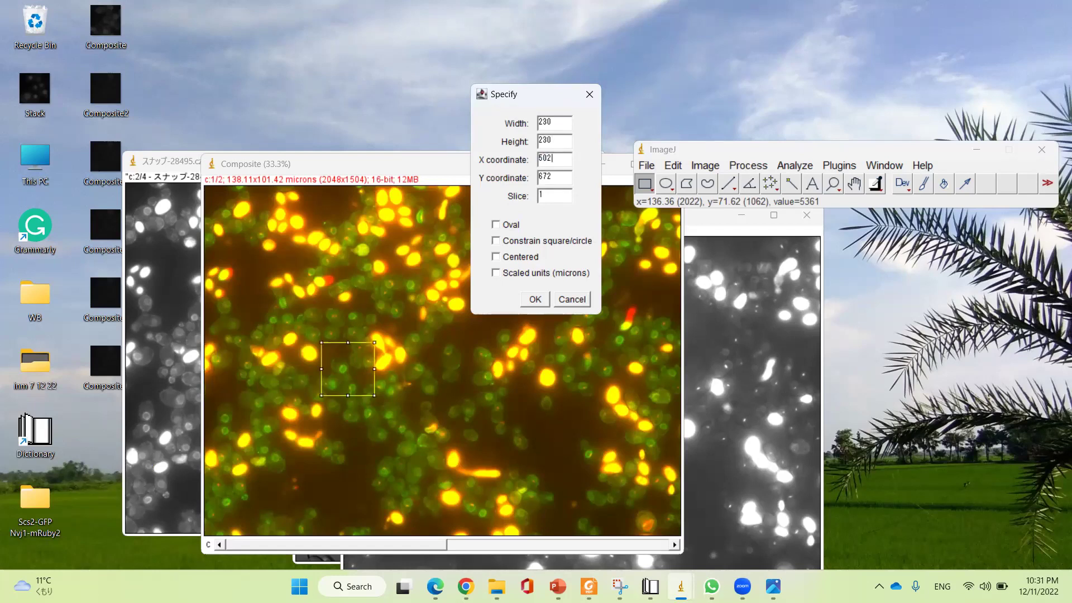
{"action": "double_click", "coordinate": [558, 179]}
{"action": "type", "text": "702"}
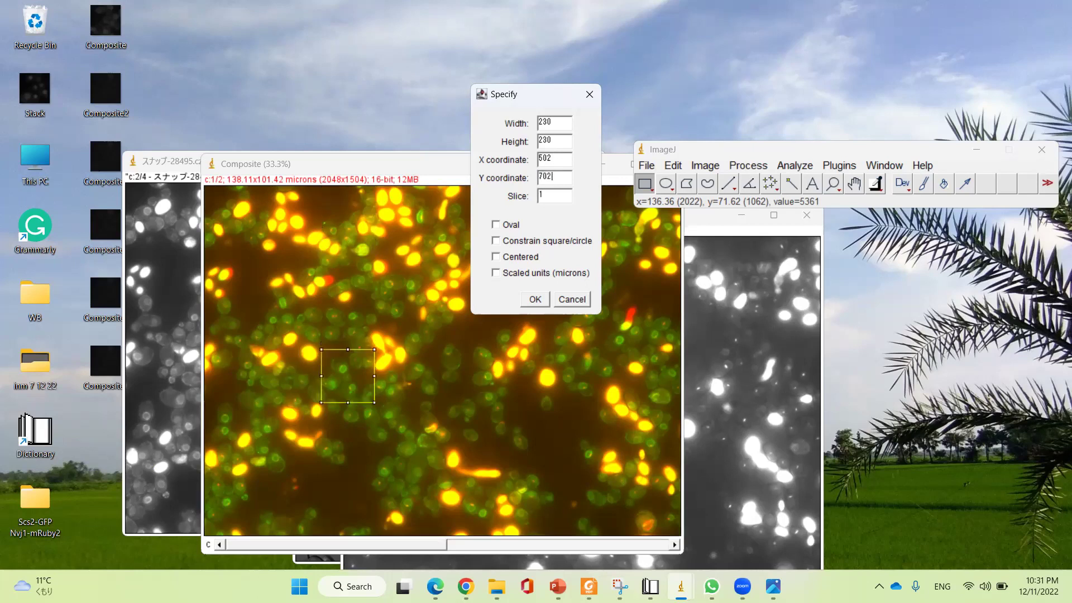
{"action": "left_click", "coordinate": [533, 299]}
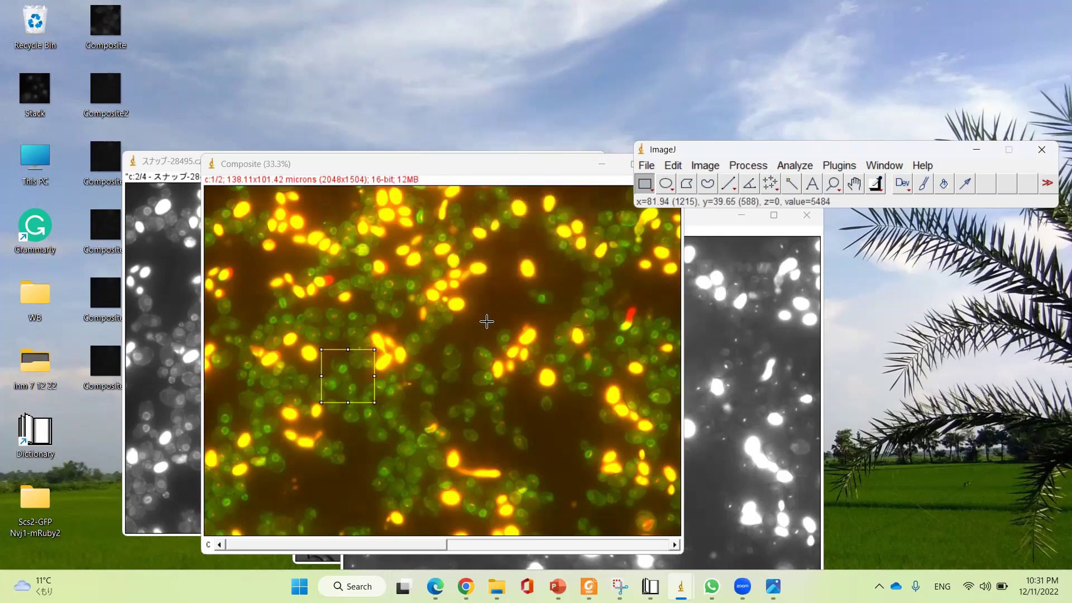
{"action": "key", "text": "ctrl+shift+x"}
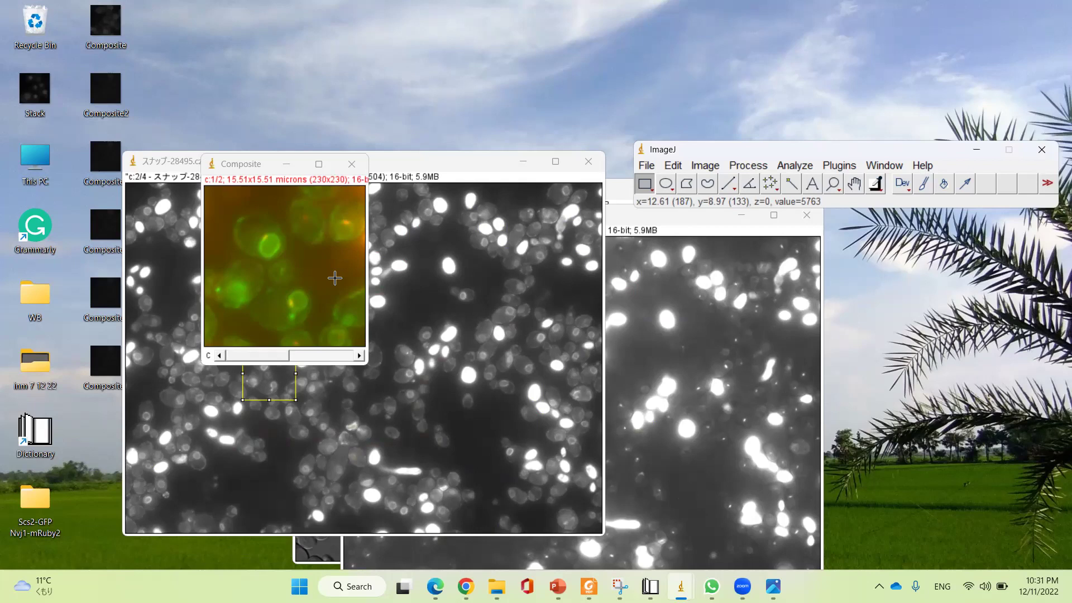
{"action": "left_click", "coordinate": [659, 96]}
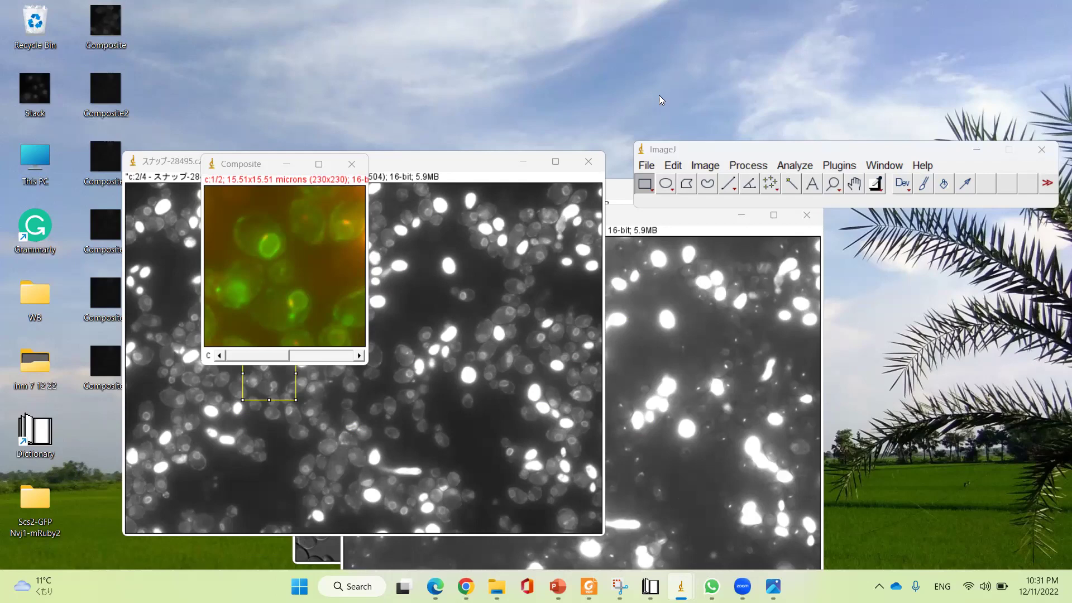